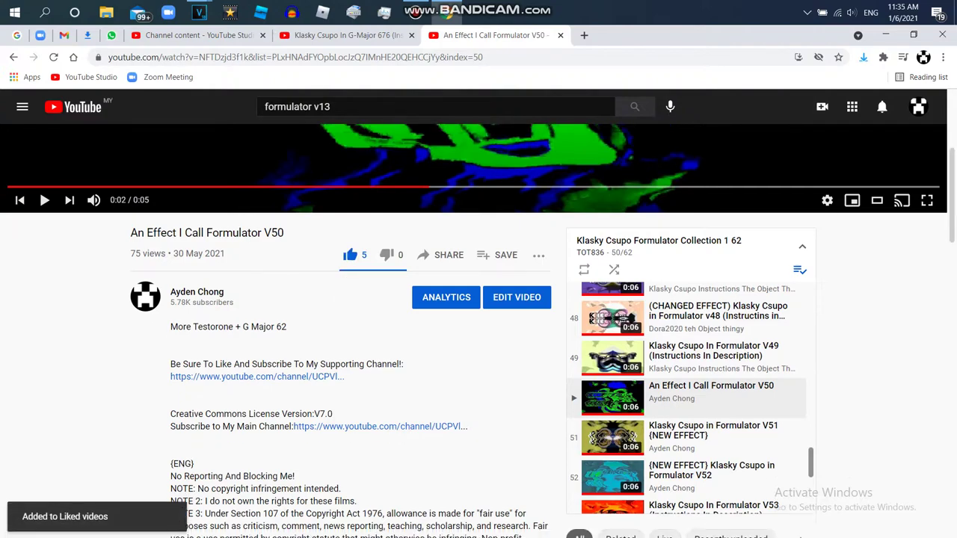
# Switch to the Formulator Effects project in VEGAS Pro and place the cursor just after the last timeline clip.
pyautogui.scroll(6, 350, 264)
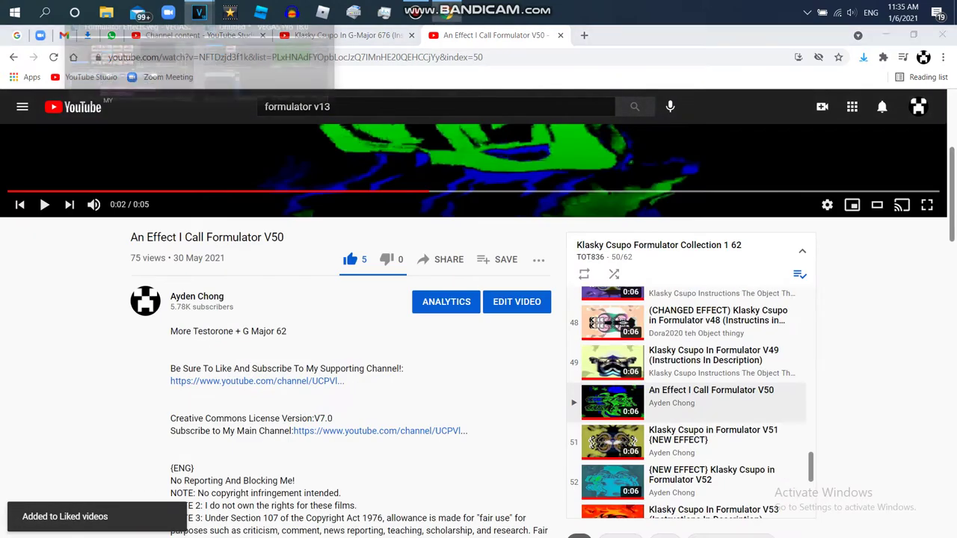
pyautogui.click(198, 13)
pyautogui.click(26, 280)
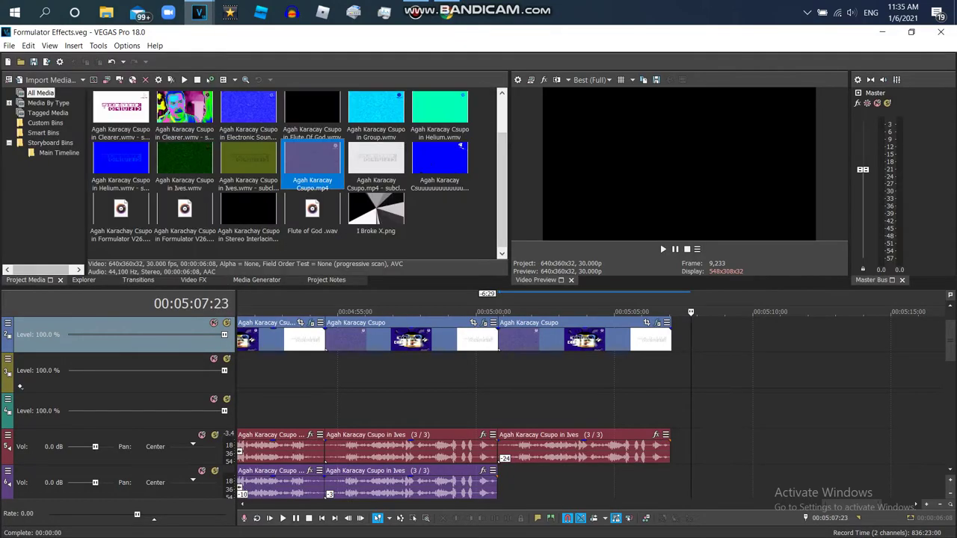
pyautogui.click(450, 221)
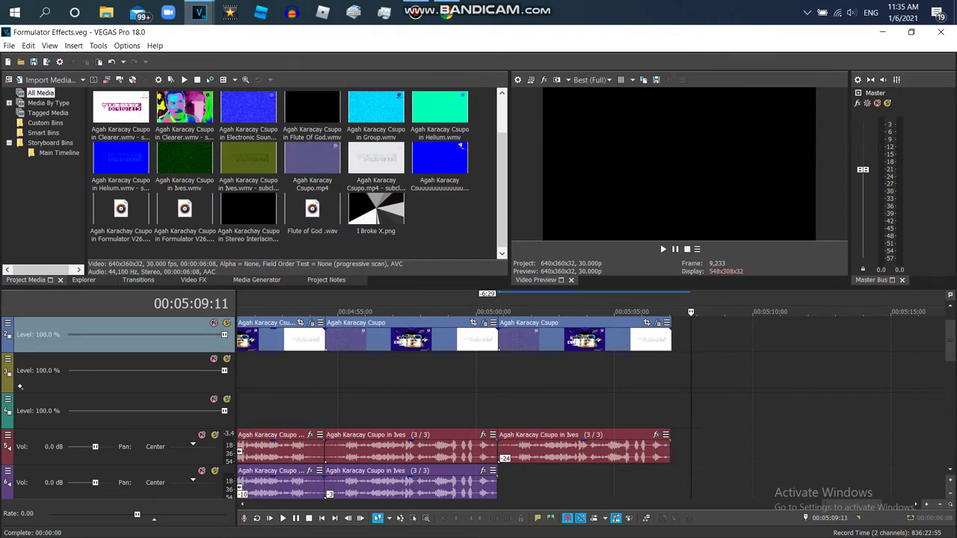
pyautogui.click(736, 411)
pyautogui.click(699, 339)
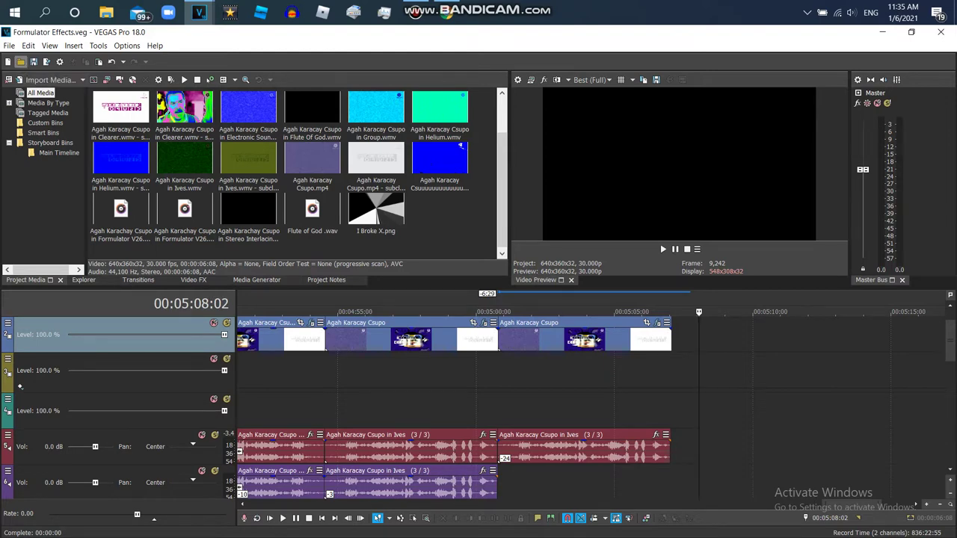
pyautogui.hotkey('ctrl', 'o')
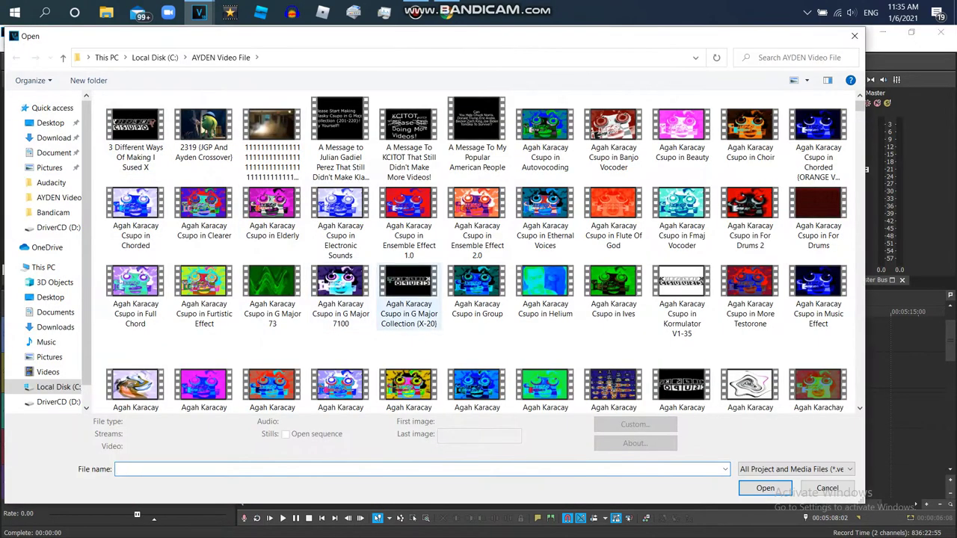
pyautogui.write('aga')
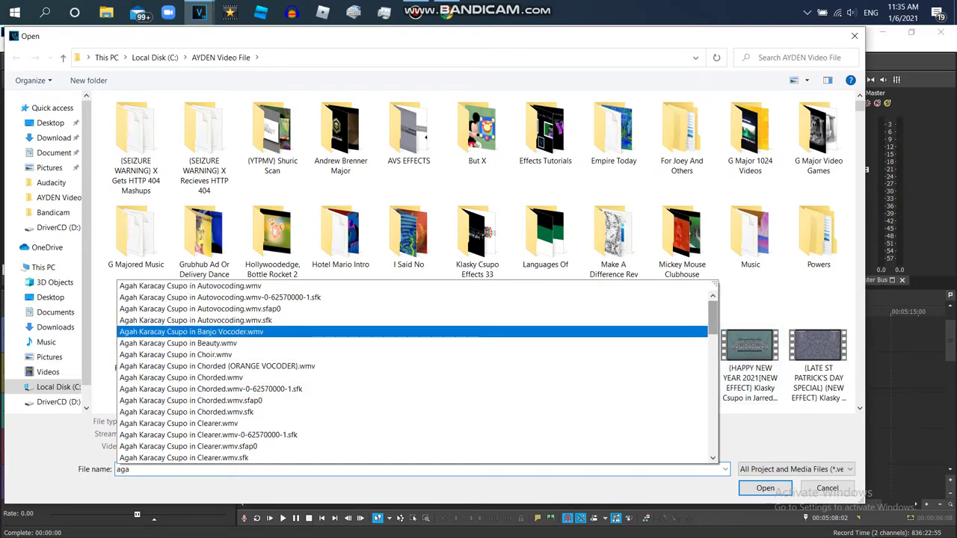
pyautogui.scroll(-15, 415, 371)
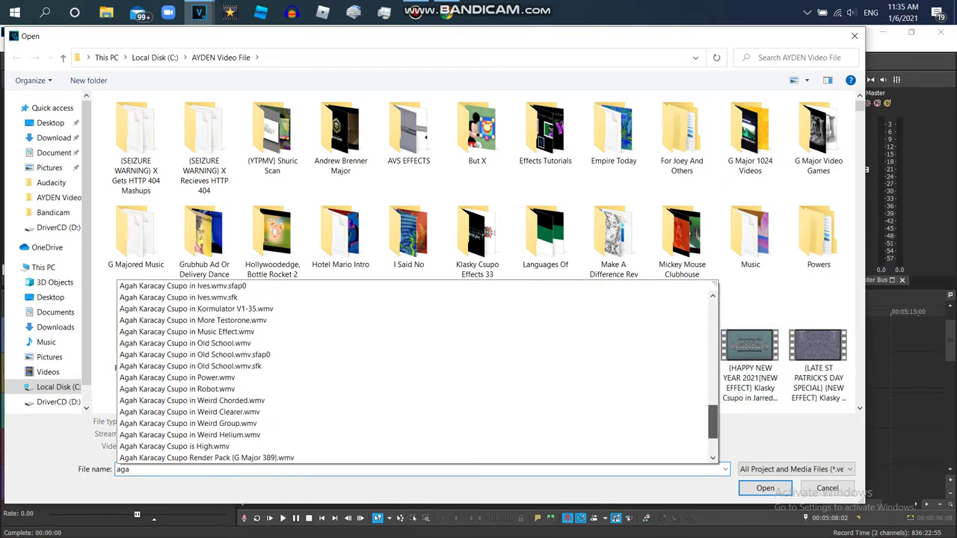
pyautogui.click(262, 320)
pyautogui.click(765, 488)
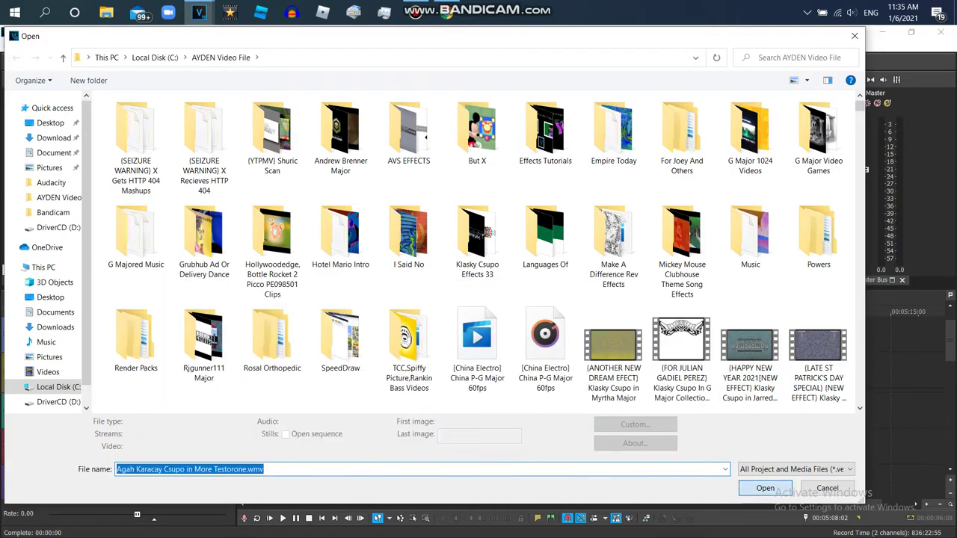
pyautogui.press('Return')
pyautogui.click(681, 370)
pyautogui.click(747, 370)
pyautogui.moveTo(729, 370); pyautogui.dragTo(701, 482)
pyautogui.rightClick(642, 375)
pyautogui.click(672, 288)
# Copy the earlier blue clip's event and paste its attributes onto the More Testorone clip's video and audio events.
pyautogui.rightClick(284, 338)
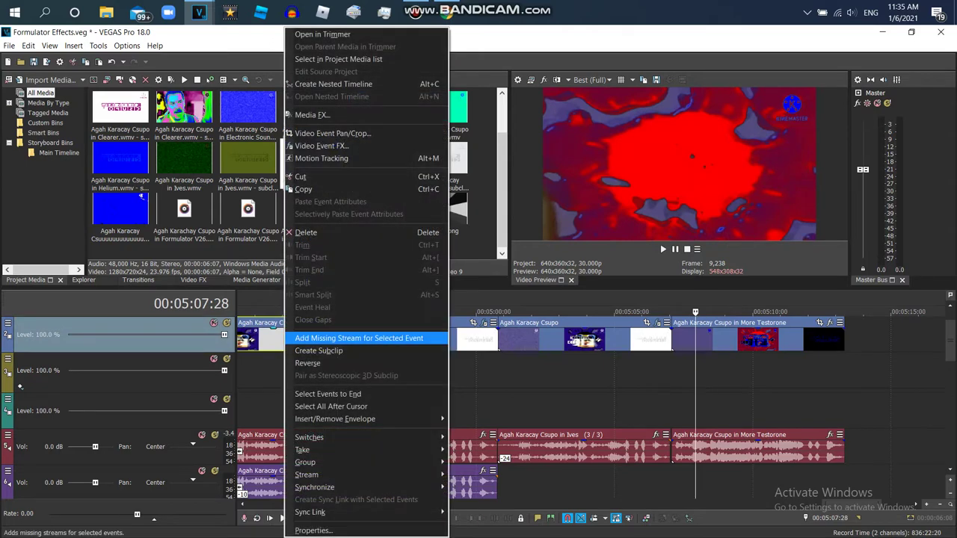
pyautogui.click(252, 372)
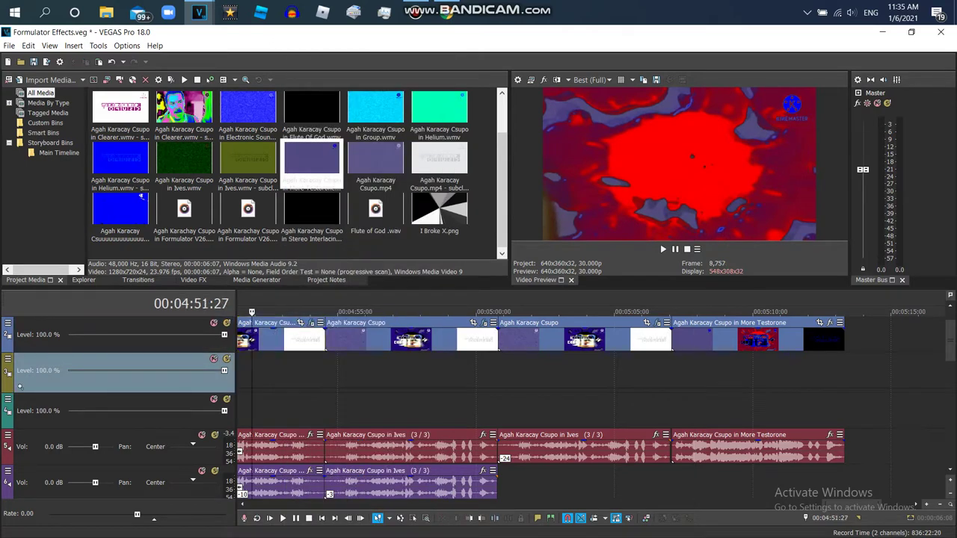
pyautogui.press('Down')
pyautogui.press('Down')
pyautogui.press('Down')
pyautogui.press('Down')
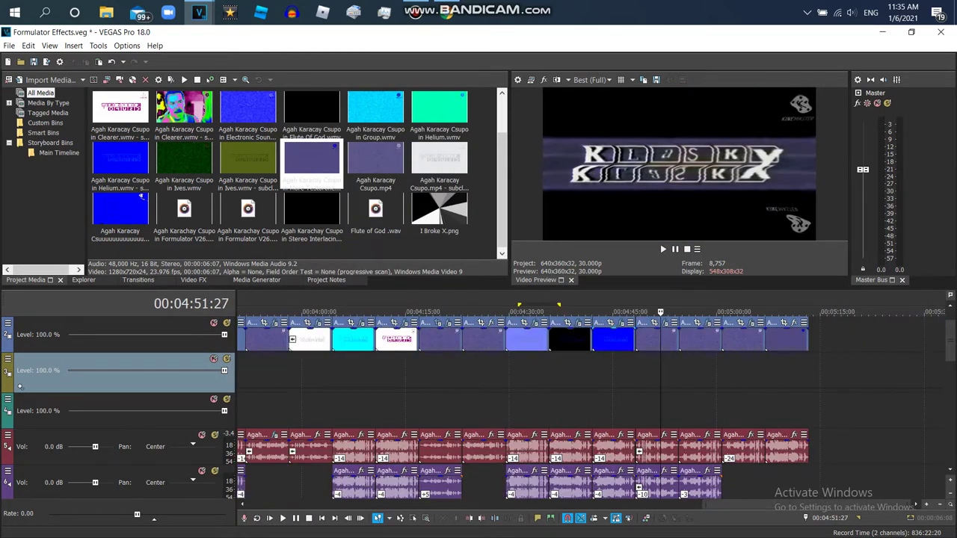
pyautogui.rightClick(614, 339)
pyautogui.click(637, 189)
pyautogui.rightClick(783, 339)
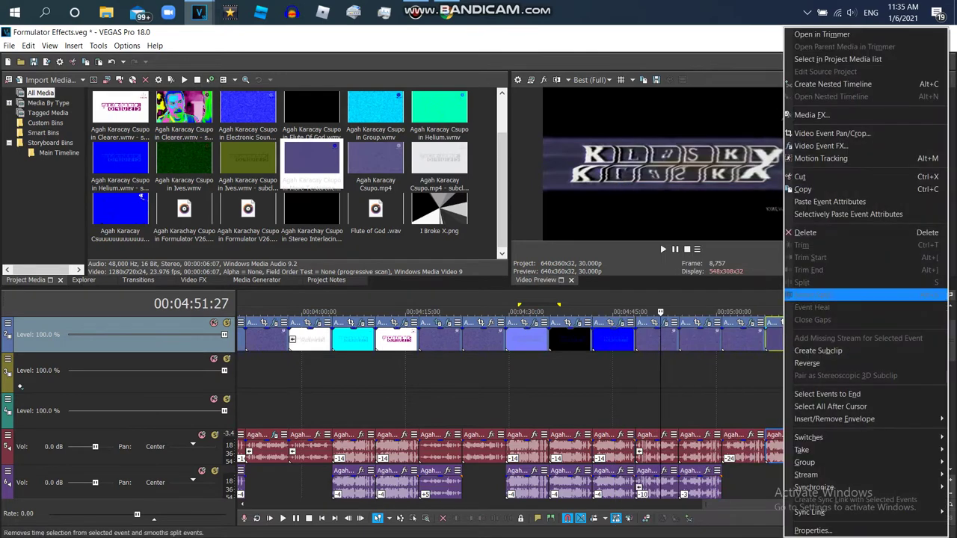
pyautogui.click(830, 202)
pyautogui.rightClick(789, 448)
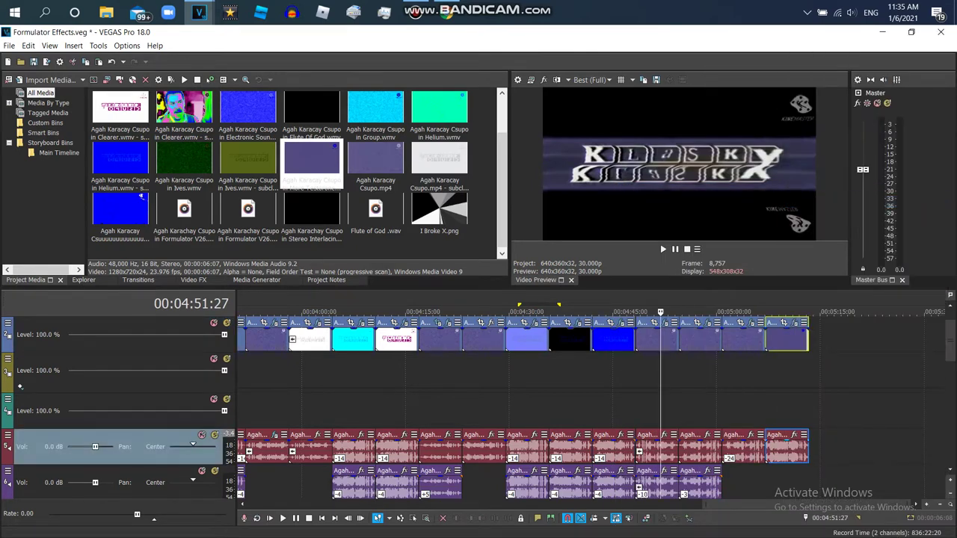
pyautogui.click(837, 226)
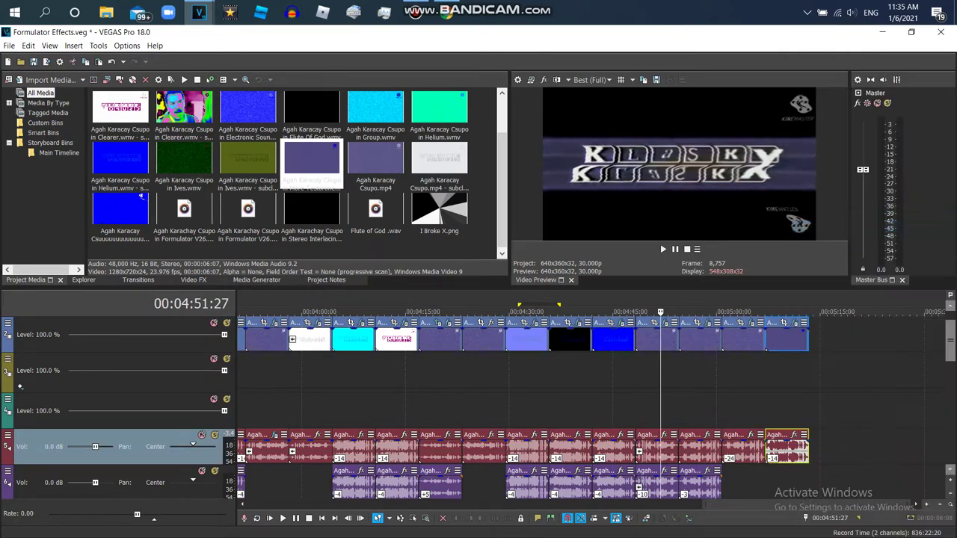
# Add a second More Testorone copy beneath the first audio event and remove its video track, keeping the audio on track 6.
pyautogui.scroll(-1, 523, 408)
pyautogui.scroll(-1, 478, 414)
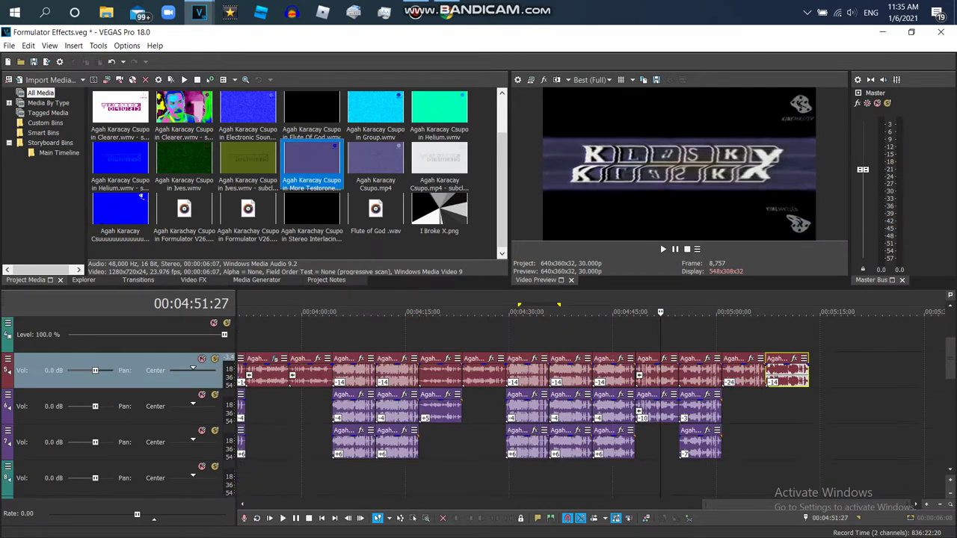
pyautogui.moveTo(791, 404); pyautogui.dragTo(787, 404)
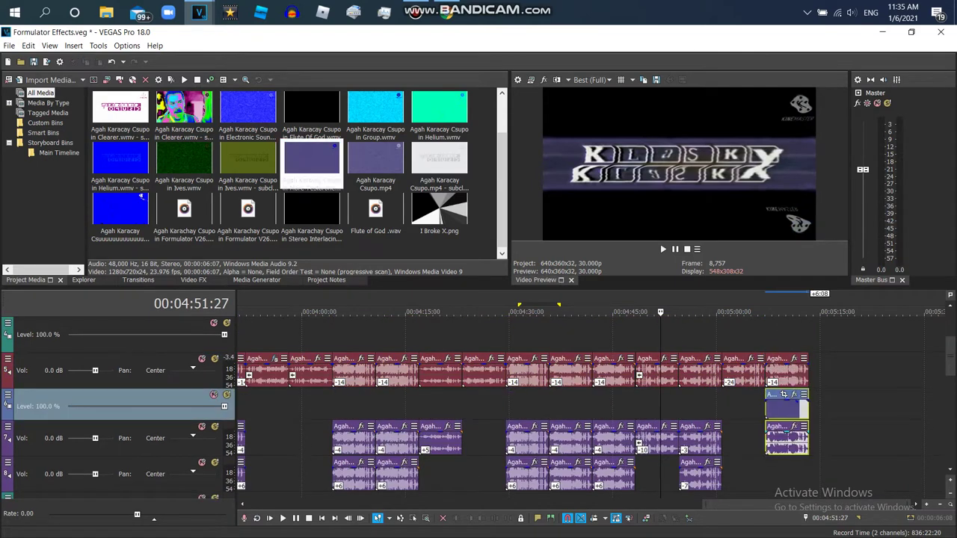
pyautogui.rightClick(736, 408)
pyautogui.click(772, 307)
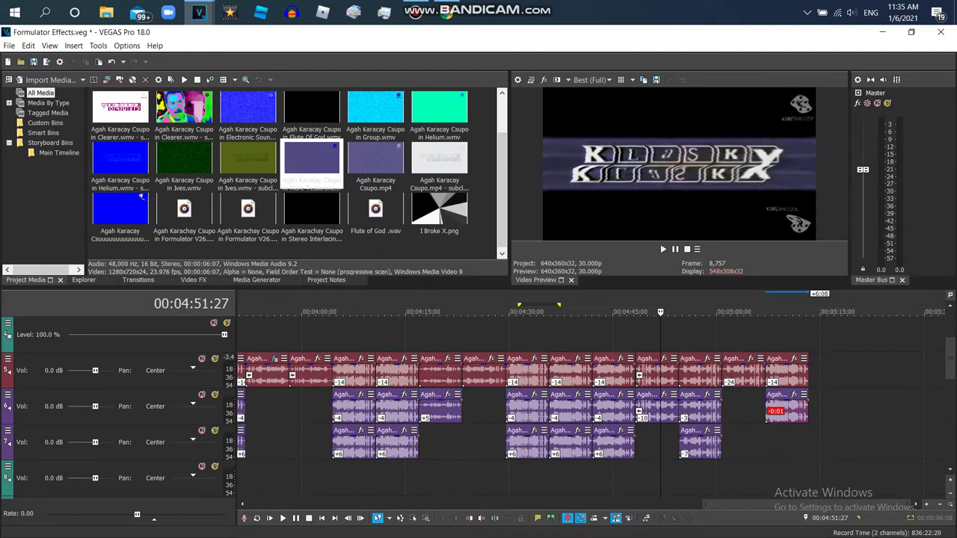
# Set the track 6 audio event to élastique time stretch with Pro attributes and a pitch change of -4.
pyautogui.click(787, 404)
pyautogui.rightClick(786, 404)
pyautogui.click(822, 529)
pyautogui.click(512, 233)
pyautogui.click(479, 249)
pyautogui.click(513, 251)
pyautogui.click(478, 259)
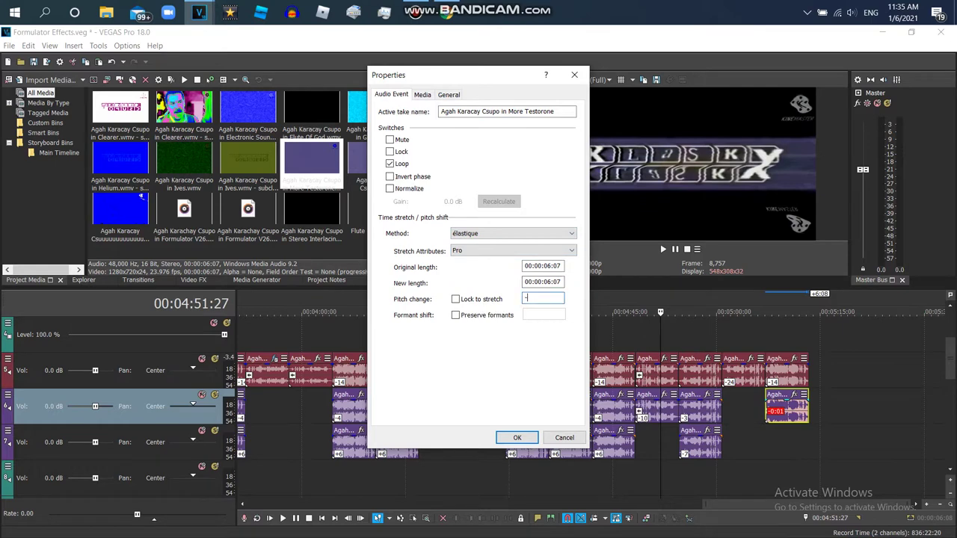
pyautogui.click(517, 437)
# Copy the track 6 audio event and align the More Testorone event on track 5 with its start at 00:05:07:01.
pyautogui.rightClick(777, 407)
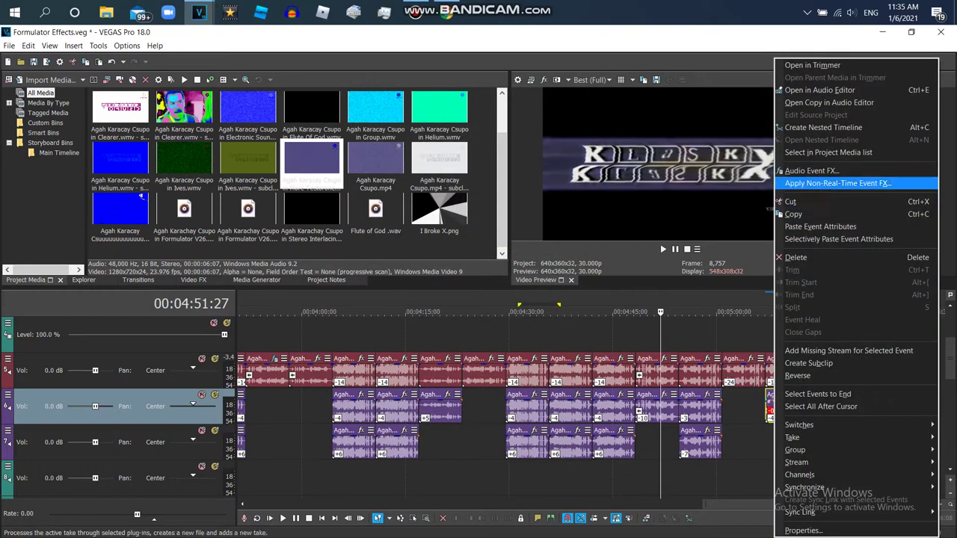
pyautogui.click(793, 214)
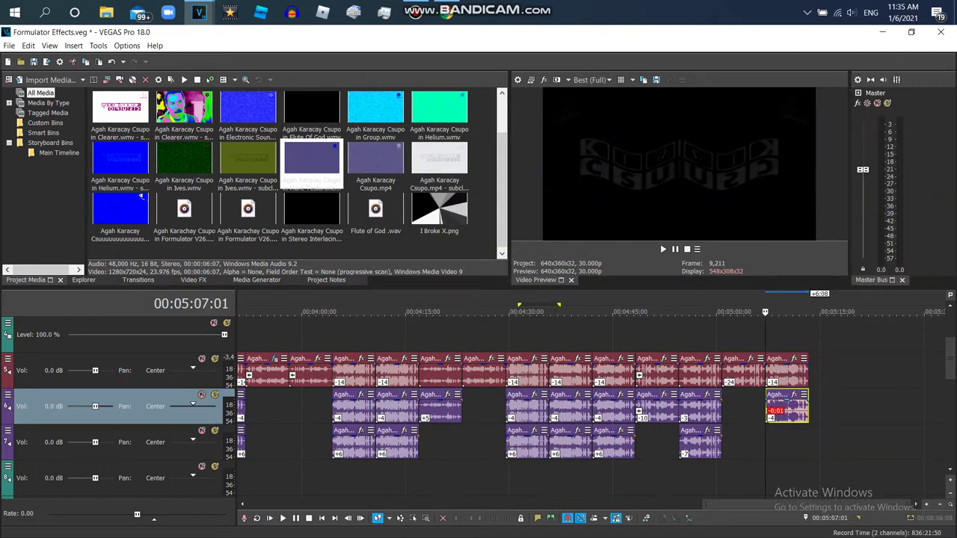
pyautogui.moveTo(781, 404); pyautogui.dragTo(786, 404)
pyautogui.click(927, 504)
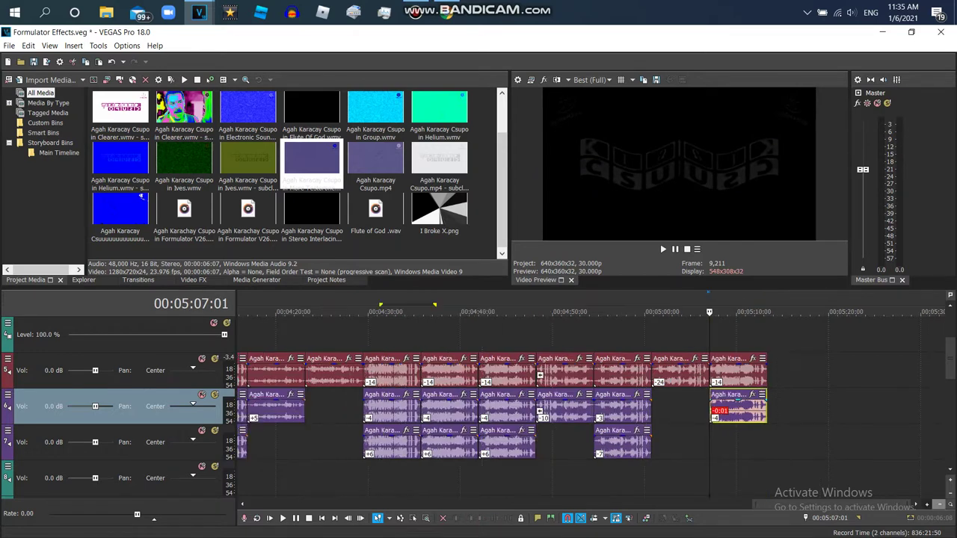
pyautogui.click(927, 504)
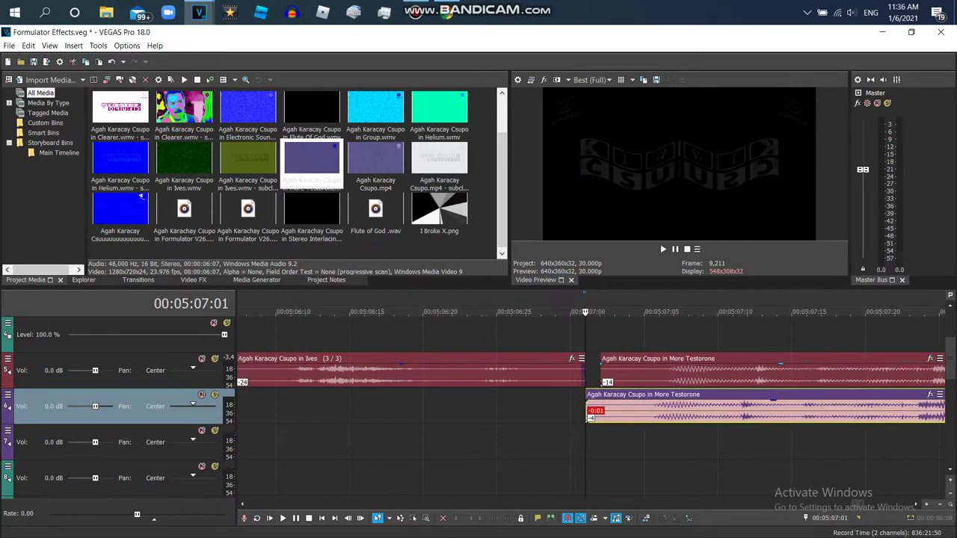
pyautogui.click(601, 372)
pyautogui.moveTo(642, 373); pyautogui.dragTo(628, 373)
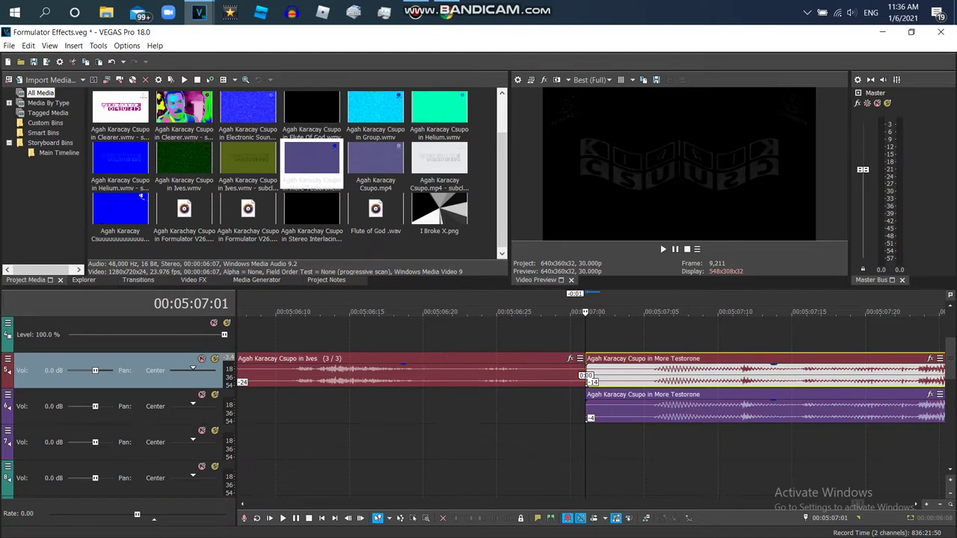
# Paste the copied audio event onto track 7 beneath the other two and set its pitch change to 6.
pyautogui.rightClick(636, 448)
pyautogui.click(662, 206)
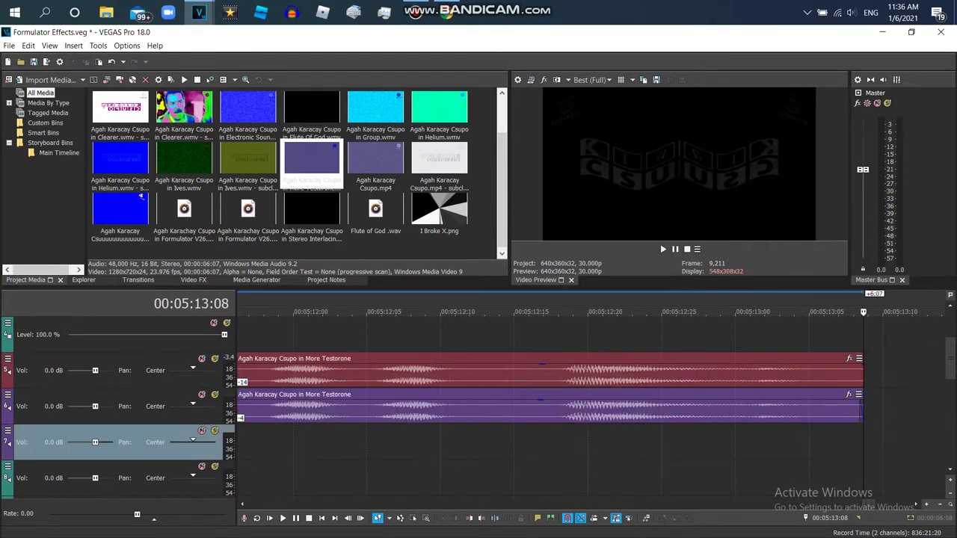
pyautogui.rightClick(725, 446)
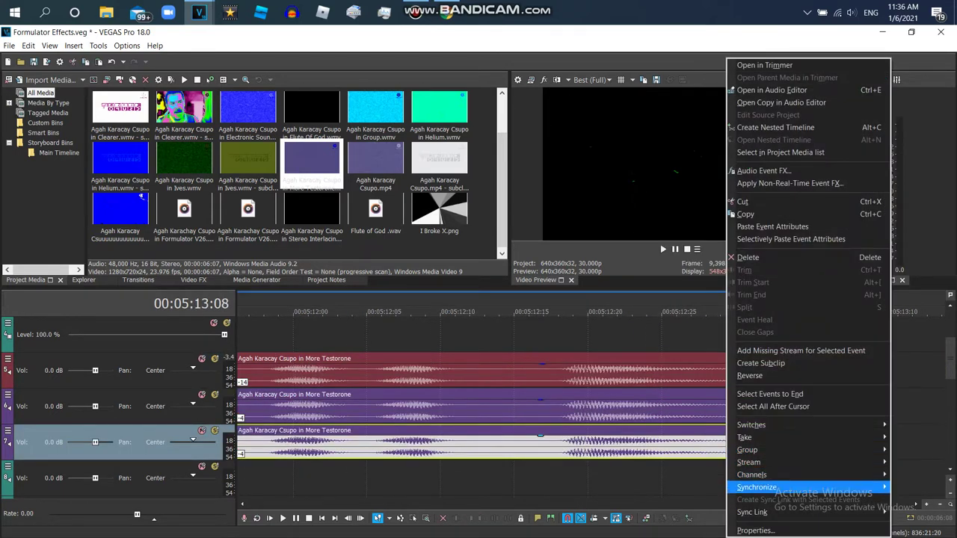
pyautogui.click(756, 530)
pyautogui.doubleClick(540, 299)
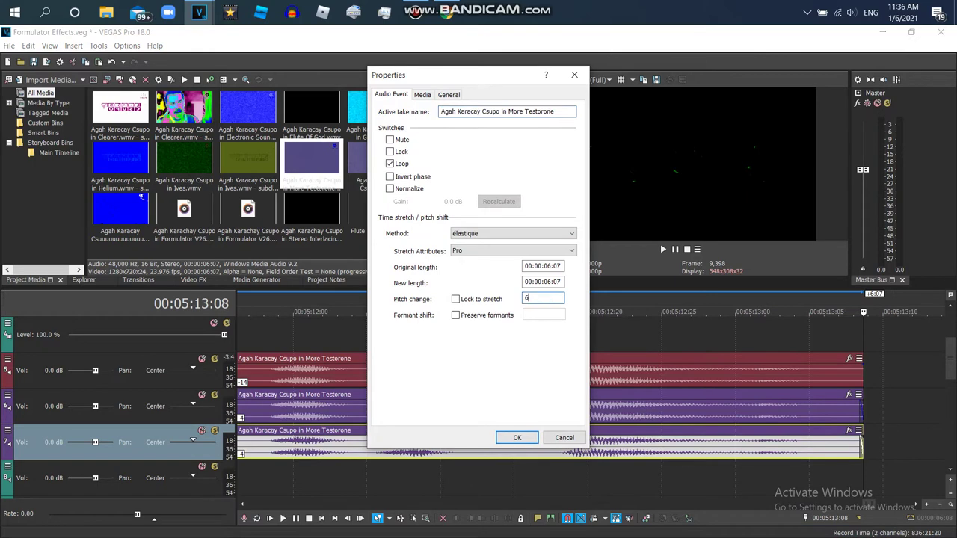
pyautogui.press('Return')
# Play back the More Testorone section from its start to check the effect and the layered audio.
pyautogui.scroll(-3, 549, 403)
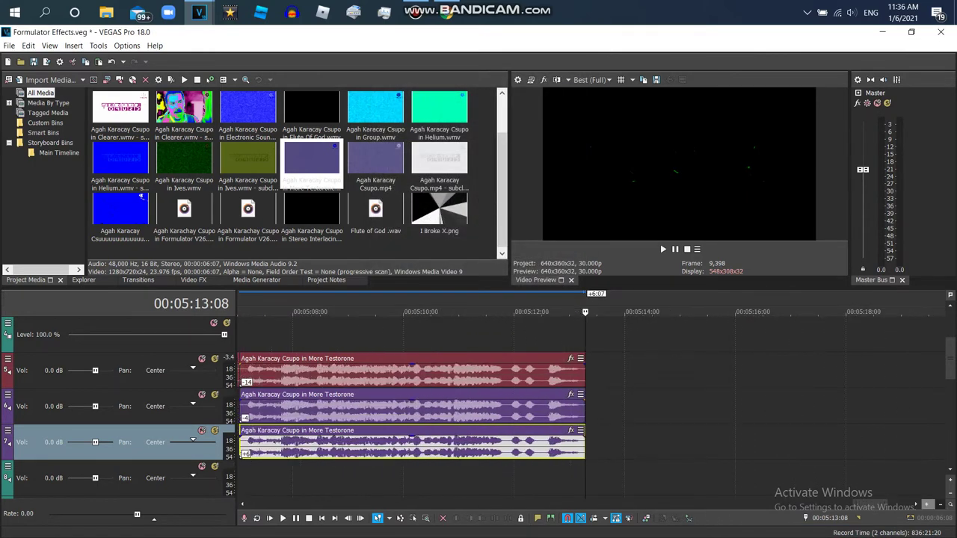
pyautogui.scroll(-3, 927, 505)
pyautogui.press('space')
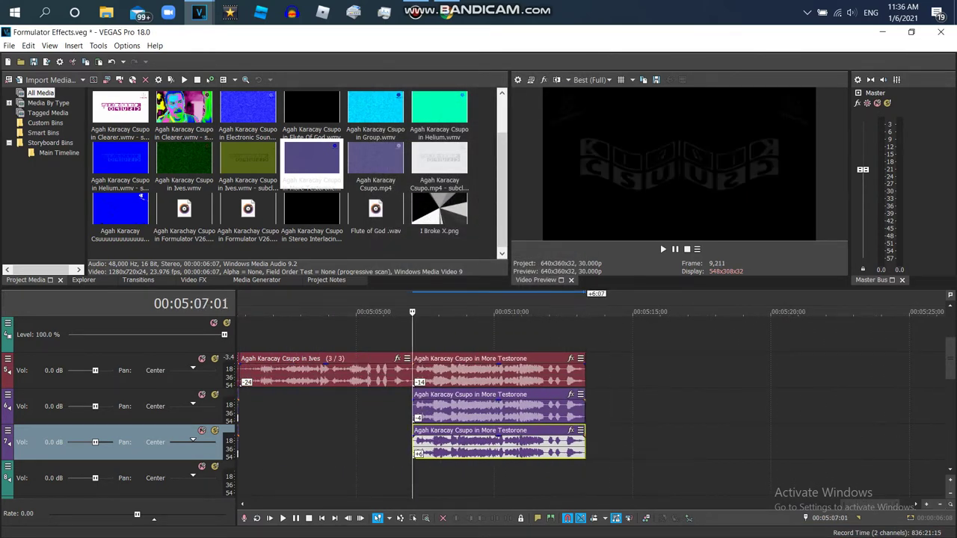
pyautogui.press('space')
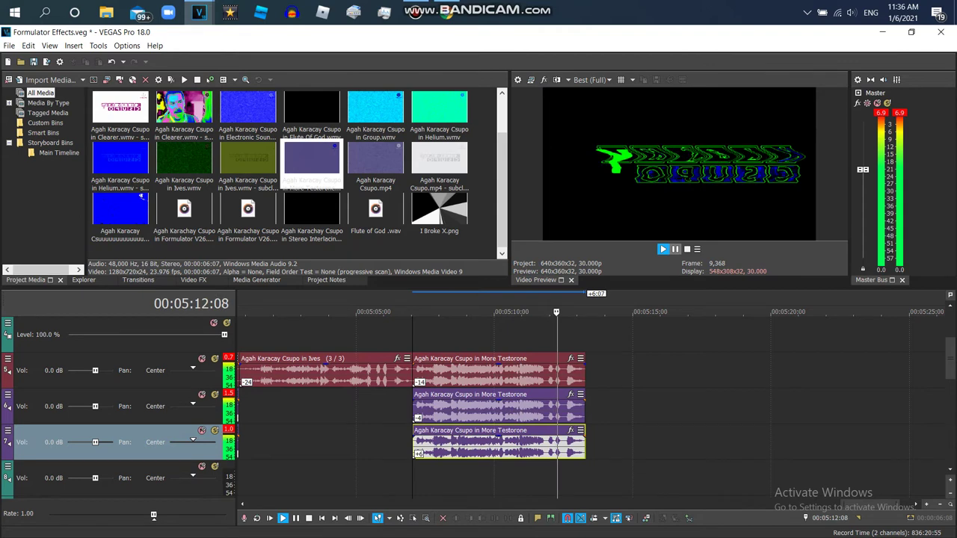
pyautogui.press('Return')
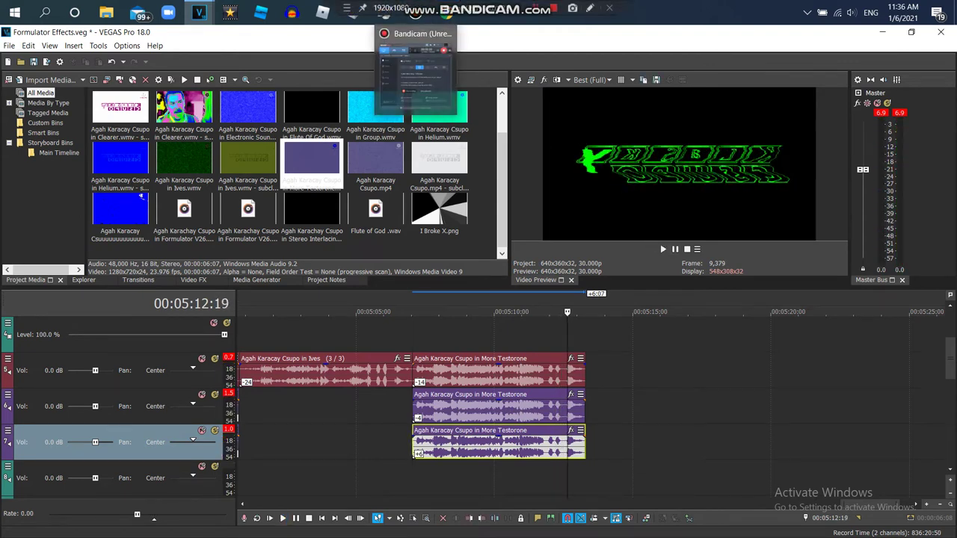
# Switch to the browser and play "Klasky Csupo in Formulator V51 {NEW EFFECT}" from the YouTube playlist.
pyautogui.click(416, 10)
pyautogui.click(613, 442)
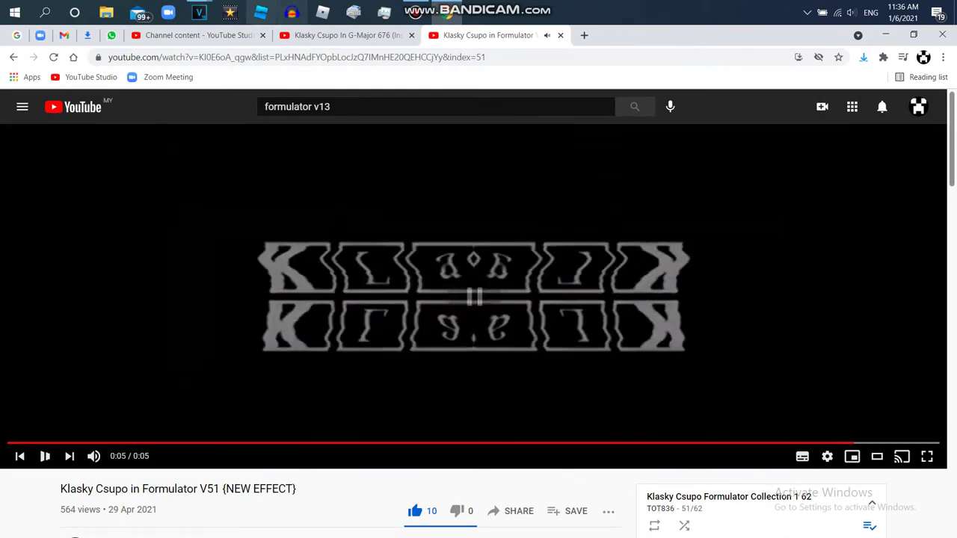
# Switch to the Untitled VEGAS Pro project and delete the existing clip from its timeline.
pyautogui.moveTo(198, 12)
pyautogui.click(265, 75)
pyautogui.rightClick(251, 336)
pyautogui.click(275, 241)
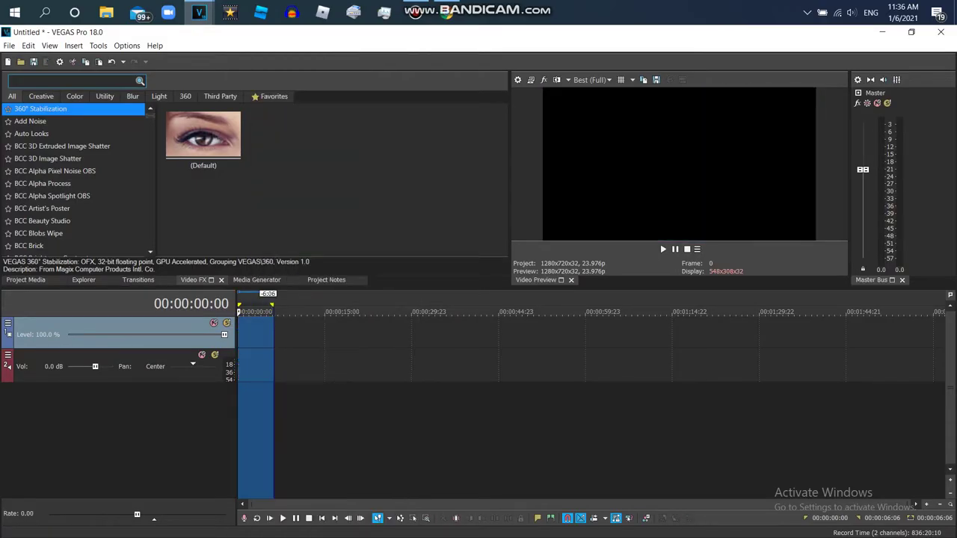
pyautogui.click(26, 280)
pyautogui.click(21, 62)
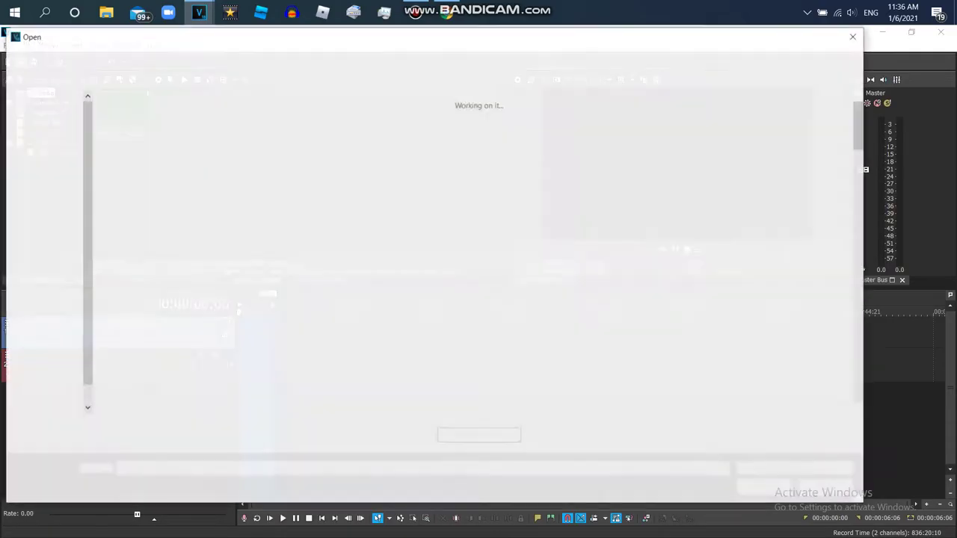
pyautogui.click(52, 138)
pyautogui.write('aga')
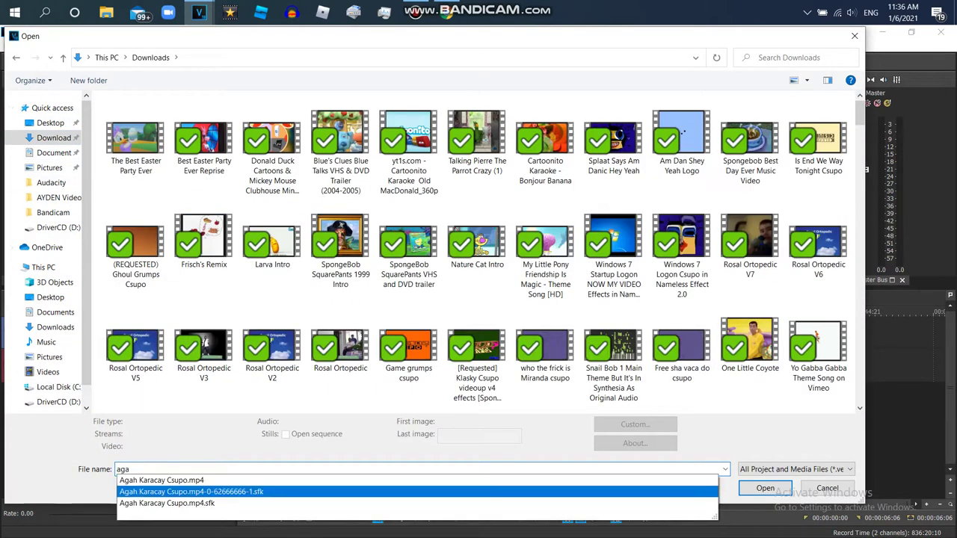
pyautogui.click(161, 481)
pyautogui.click(765, 488)
pyautogui.click(293, 366)
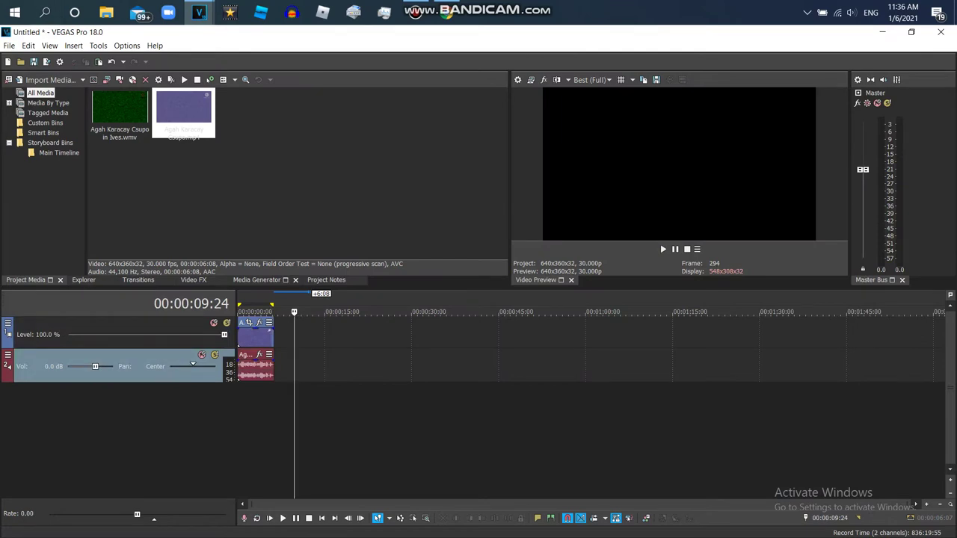
# Import the Formulator V51 audio tune clip from Downloads and place it on new tracks beneath the existing clip, trimmed to the same length.
pyautogui.click(20, 62)
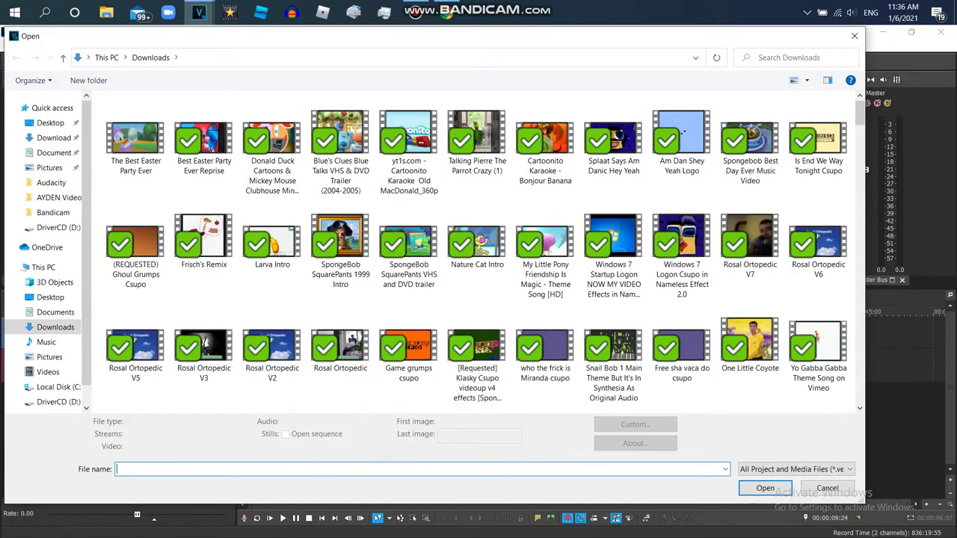
pyautogui.write('f')
pyautogui.click(176, 355)
pyautogui.press('Return')
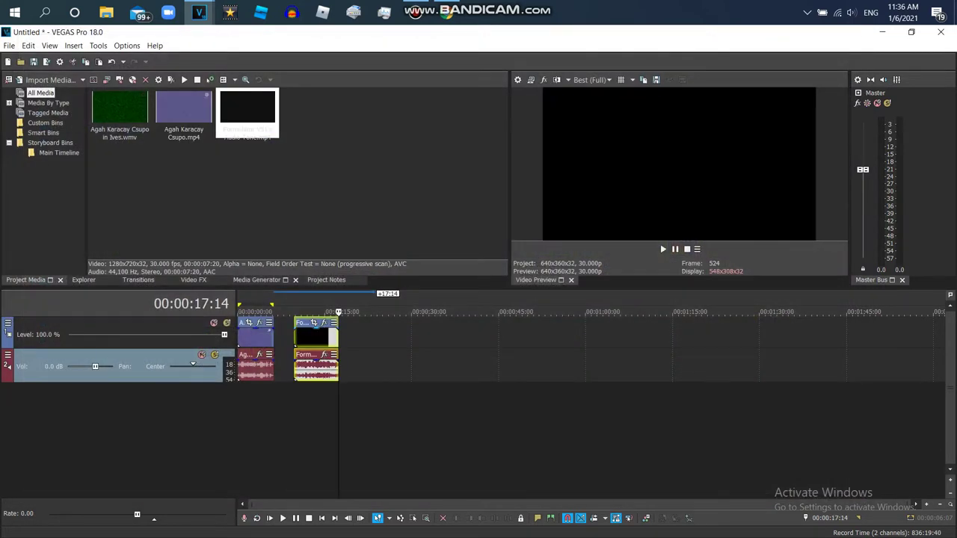
pyautogui.click(284, 401)
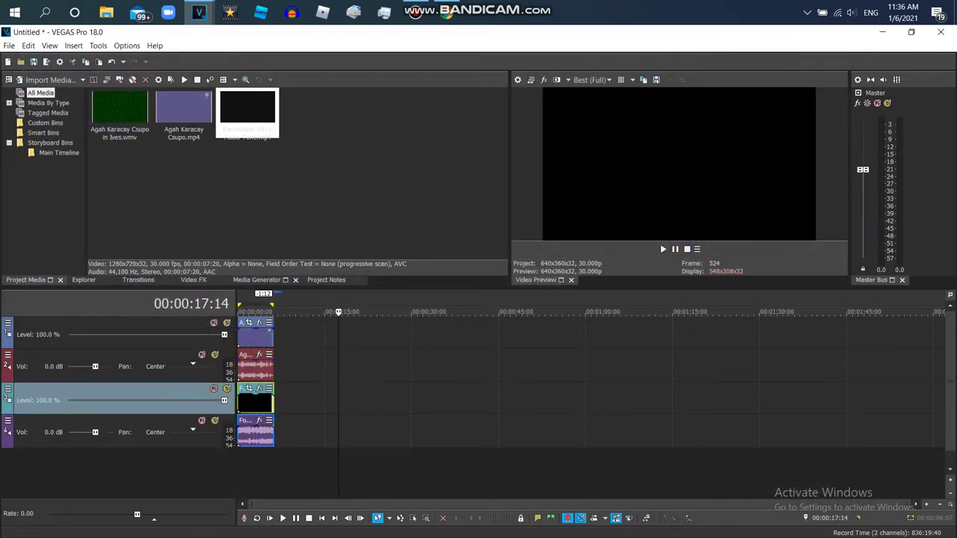
# Delete the tune clip's video track, pan the two audio tracks 100% left and 100% right, and play the clip's time range.
pyautogui.rightClick(284, 401)
pyautogui.click(322, 301)
pyautogui.doubleClick(256, 403)
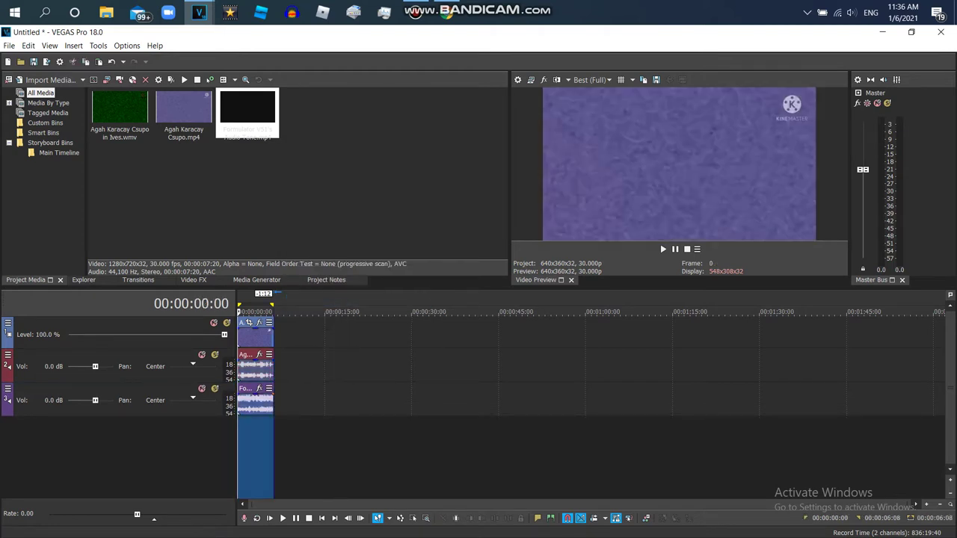
pyautogui.press('space')
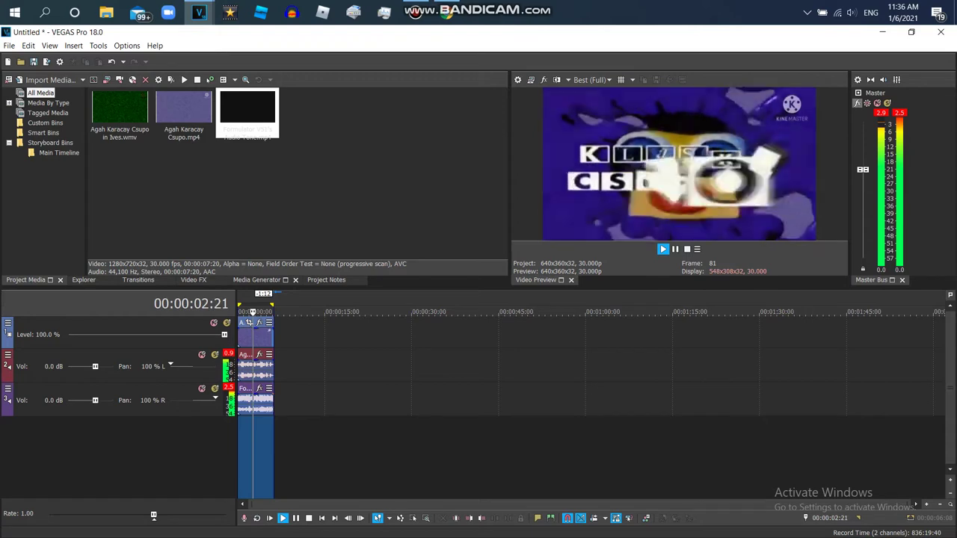
# Add the mda Talkbox plug-in to the Master bus effects chain.
pyautogui.click(857, 103)
pyautogui.moveTo(397, 419); pyautogui.dragTo(463, 419)
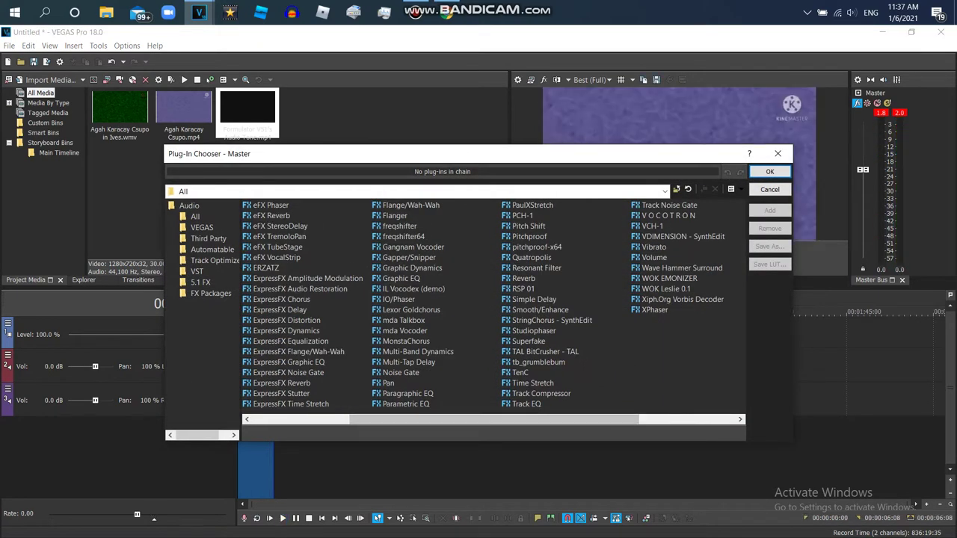
pyautogui.click(404, 320)
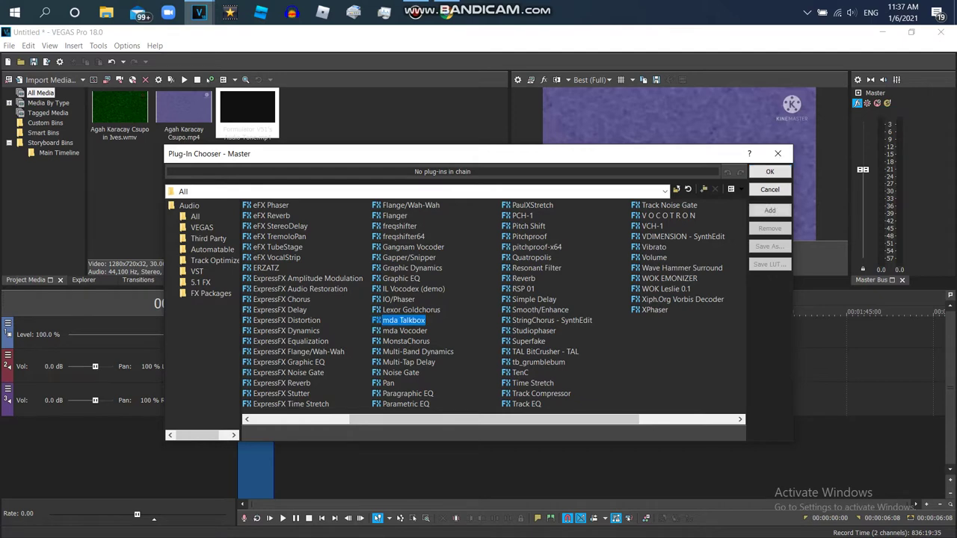
pyautogui.click(769, 210)
pyautogui.click(769, 171)
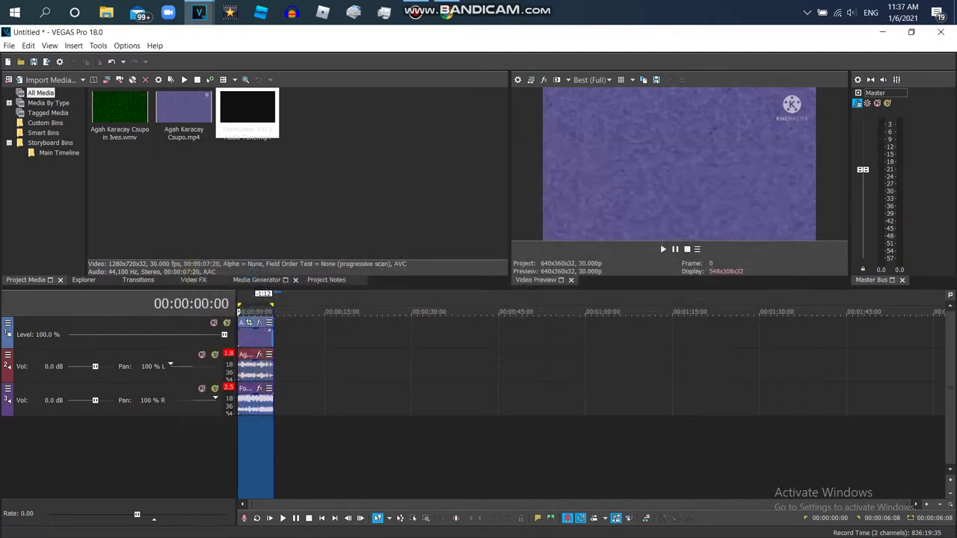
# Play back the clip to check the Talkbox sound, close the Master FX window and stop playback.
pyautogui.press('space')
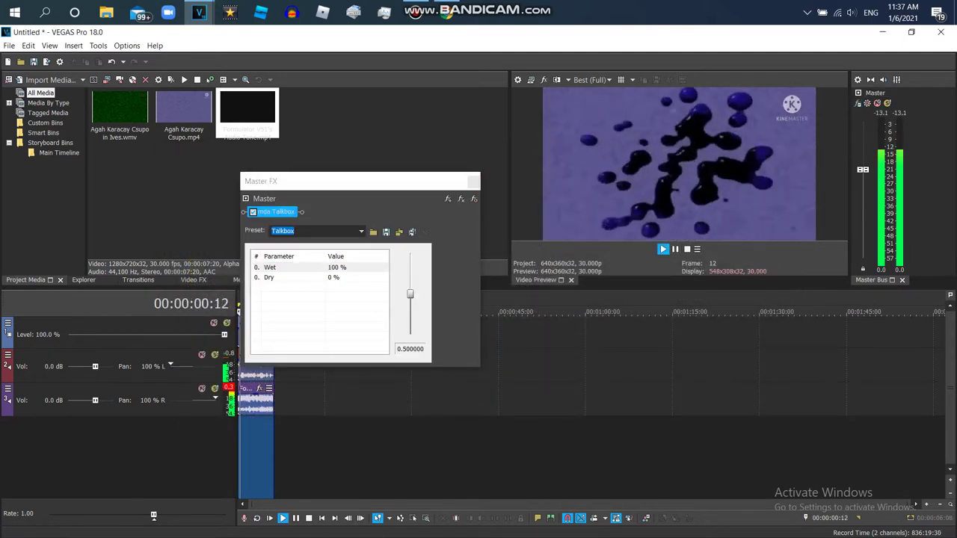
pyautogui.click(474, 182)
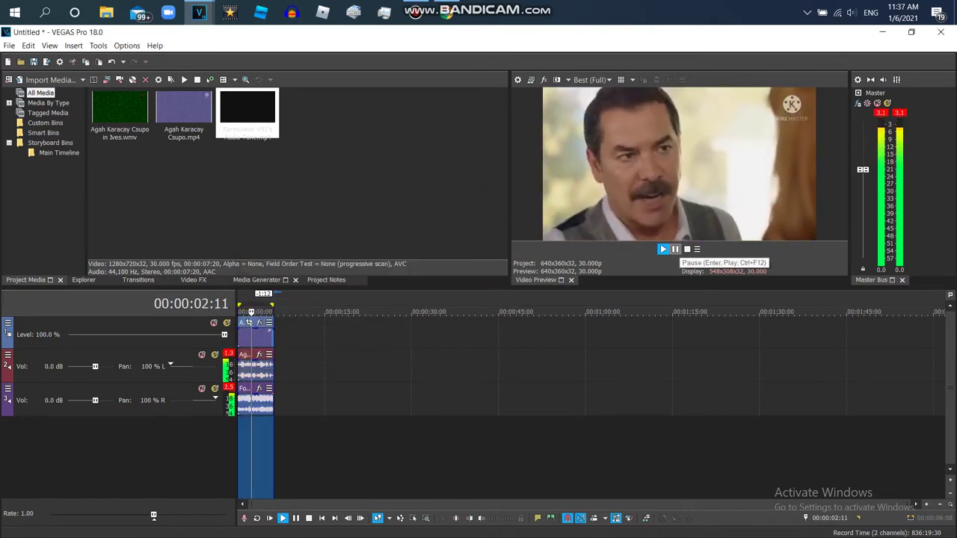
pyautogui.click(675, 249)
pyautogui.click(687, 249)
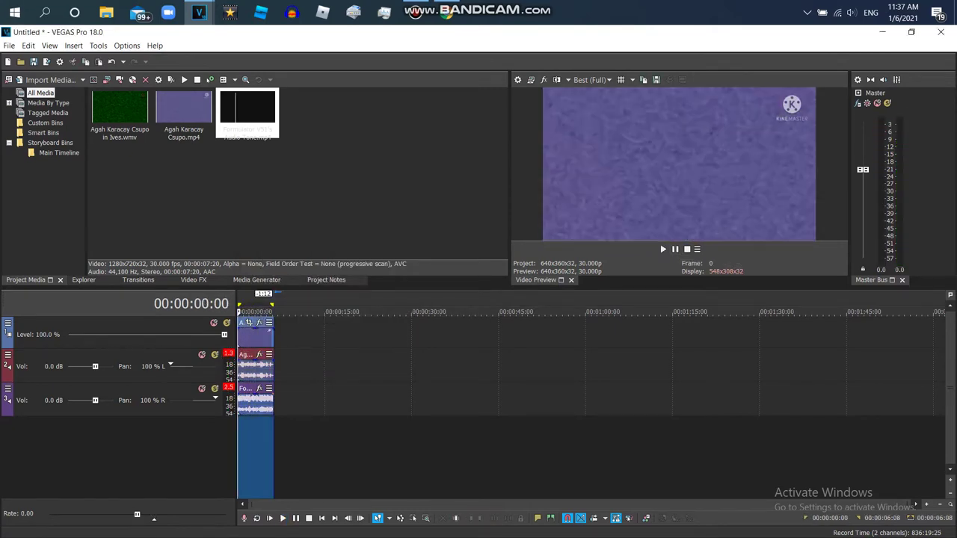
# Render the audio to the Recycle folder as "Agah Karachay Csupo in Formulator V51.wav" using Wave (Microsoft), 96,000 Hz, 32 Bit (IEEE Float), Stereo, PCM.
pyautogui.click(9, 45)
pyautogui.click(30, 146)
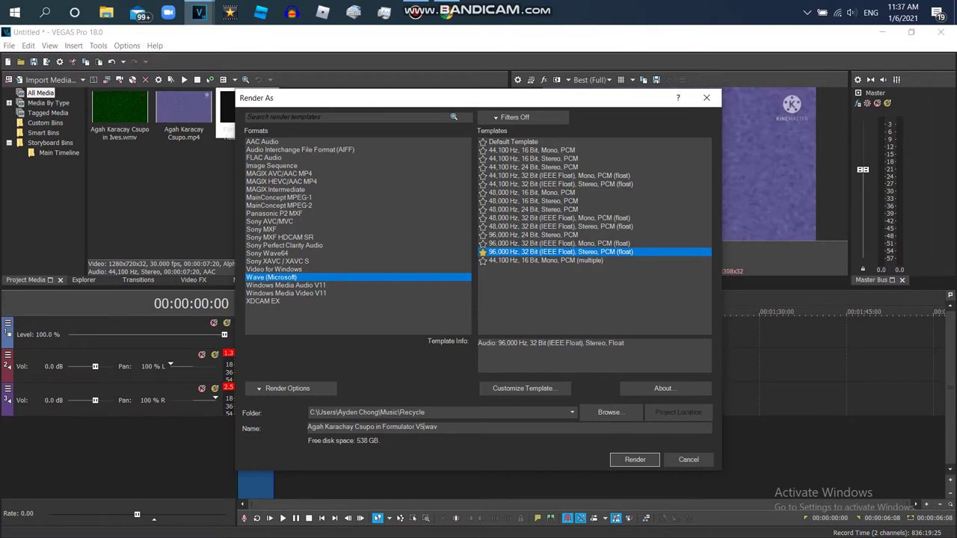
pyautogui.click(635, 460)
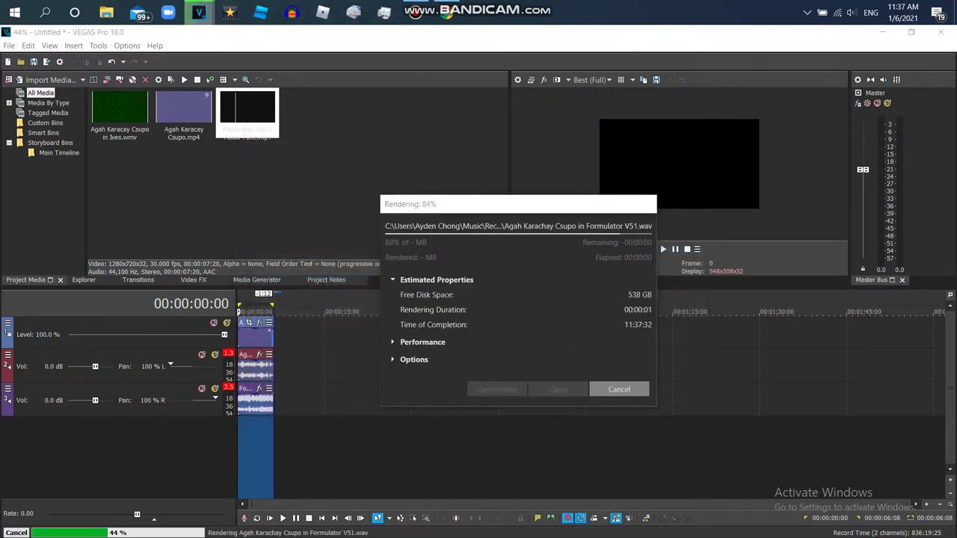
pyautogui.click(198, 12)
pyautogui.click(133, 74)
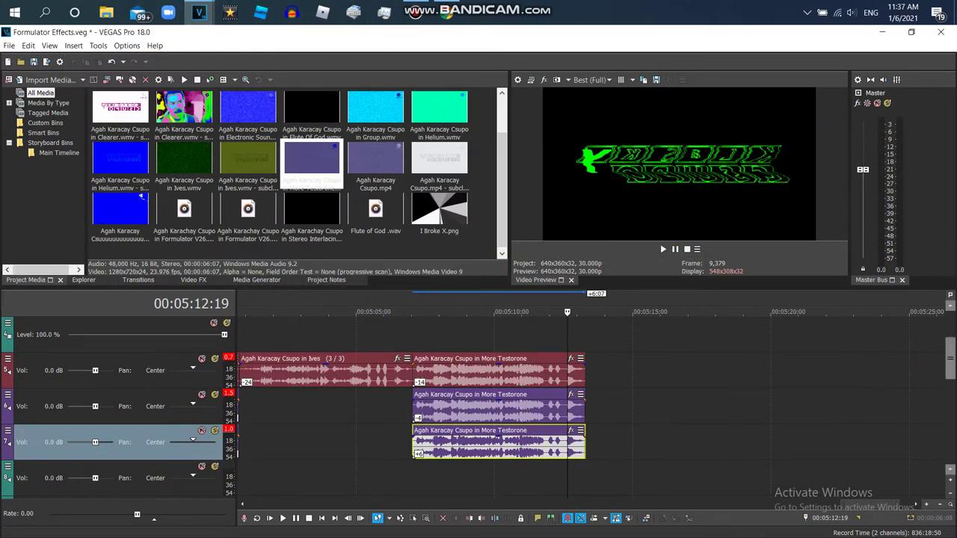
pyautogui.scroll(3, 478, 407)
pyautogui.scroll(-1, 478, 408)
pyautogui.click(640, 447)
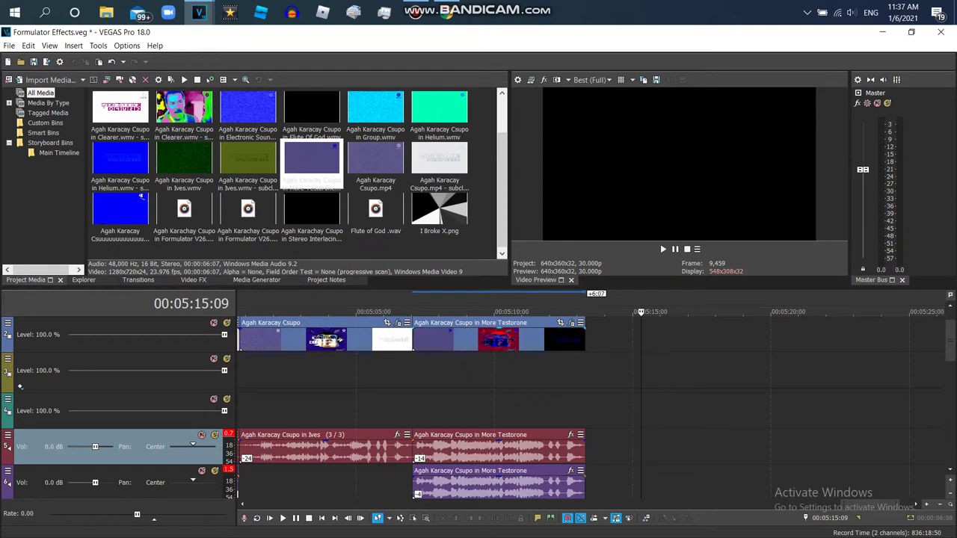
pyautogui.moveTo(375, 157); pyautogui.dragTo(590, 336)
pyautogui.rightClick(574, 362)
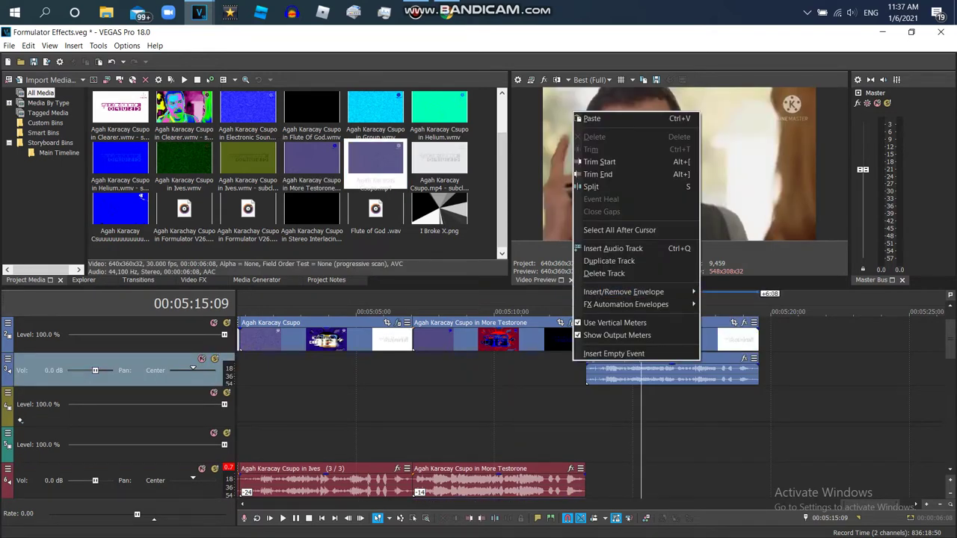
pyautogui.click(602, 274)
# Import the Formulator V51 audio from the Music folder's Recycle subfolder, align it under the newly appended video clip and save the project.
pyautogui.click(611, 482)
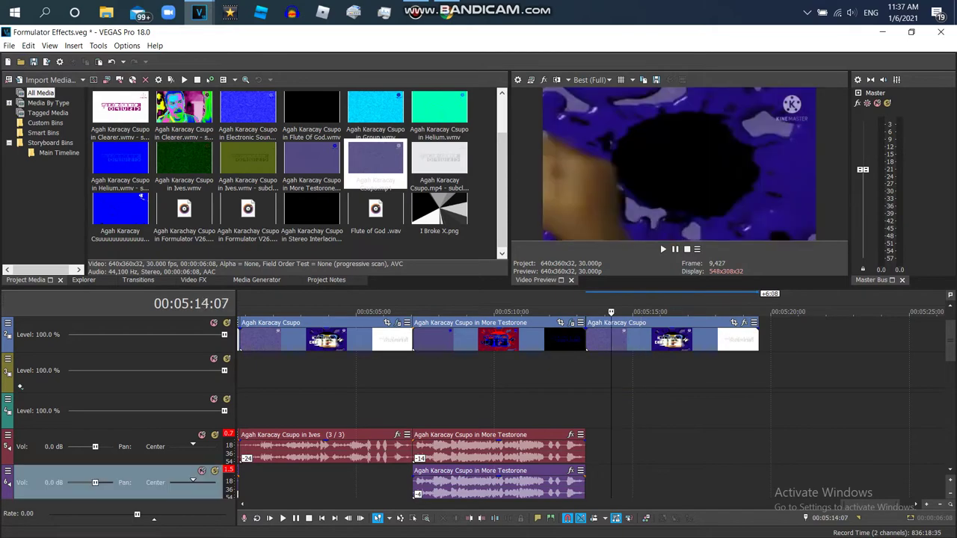
pyautogui.click(595, 447)
pyautogui.click(21, 62)
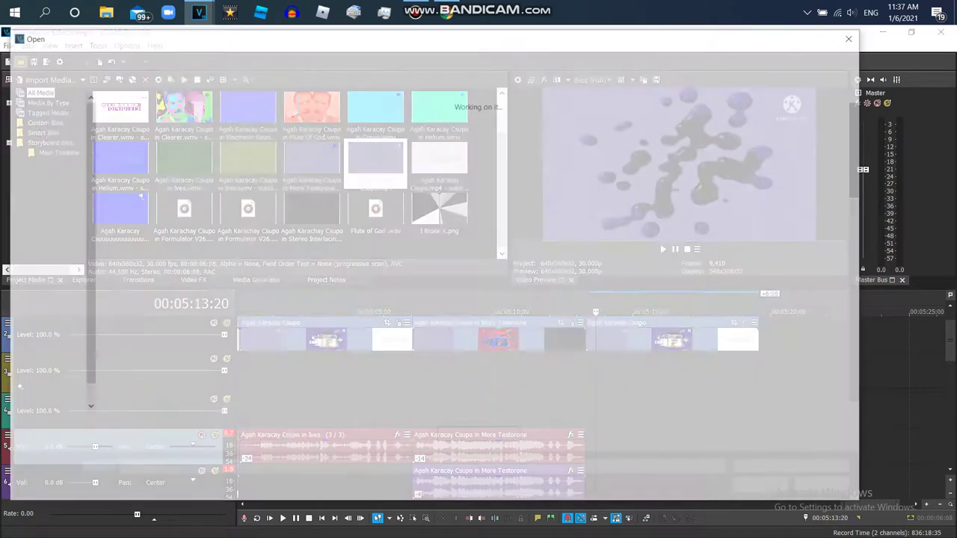
pyautogui.click(46, 341)
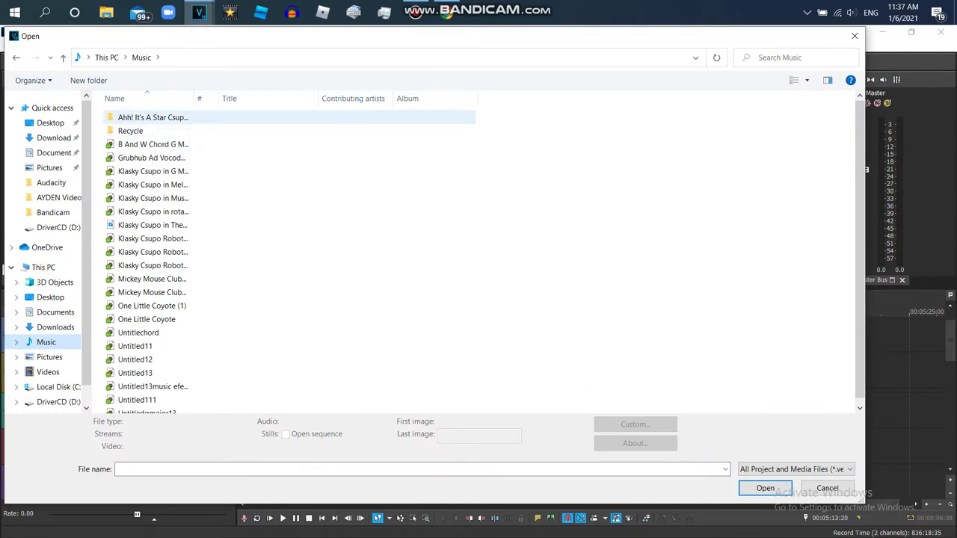
pyautogui.doubleClick(130, 131)
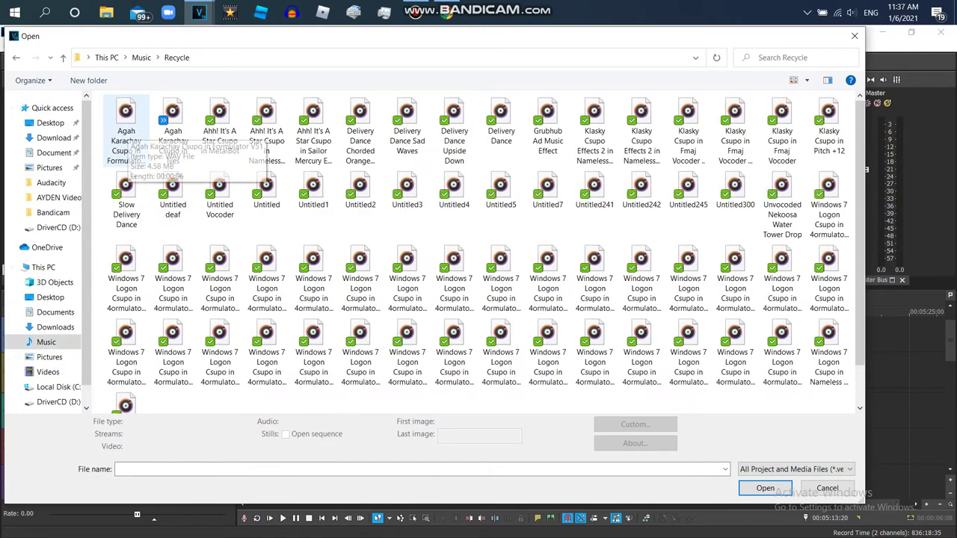
pyautogui.doubleClick(130, 131)
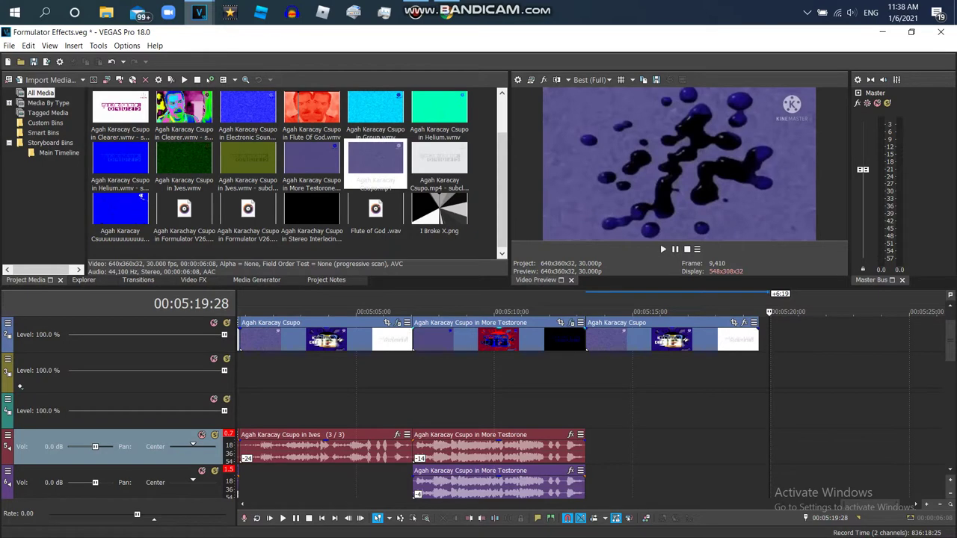
pyautogui.moveTo(657, 449)
pyautogui.mouseDown()
pyautogui.moveTo(639, 448)
pyautogui.moveTo(648, 449)
pyautogui.mouseUp()
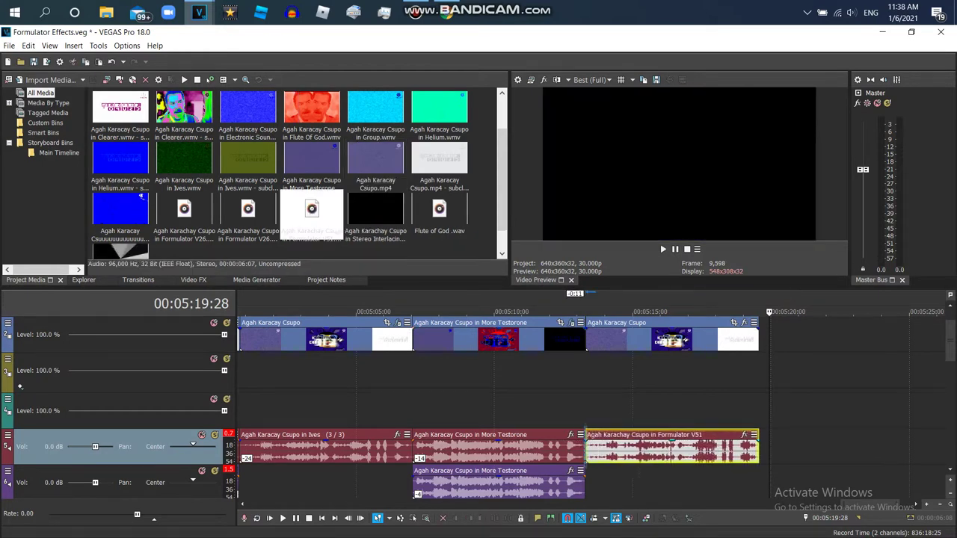
pyautogui.click(9, 45)
pyautogui.click(23, 102)
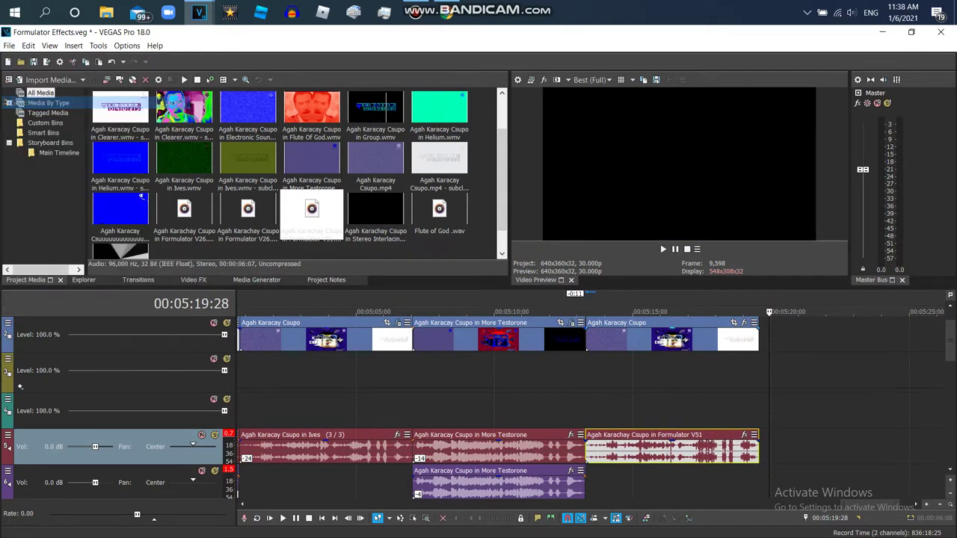
# Copy the video clip at about 00:04:50 and paste its event attributes onto the last video clip.
pyautogui.click(940, 505)
pyautogui.click(940, 505)
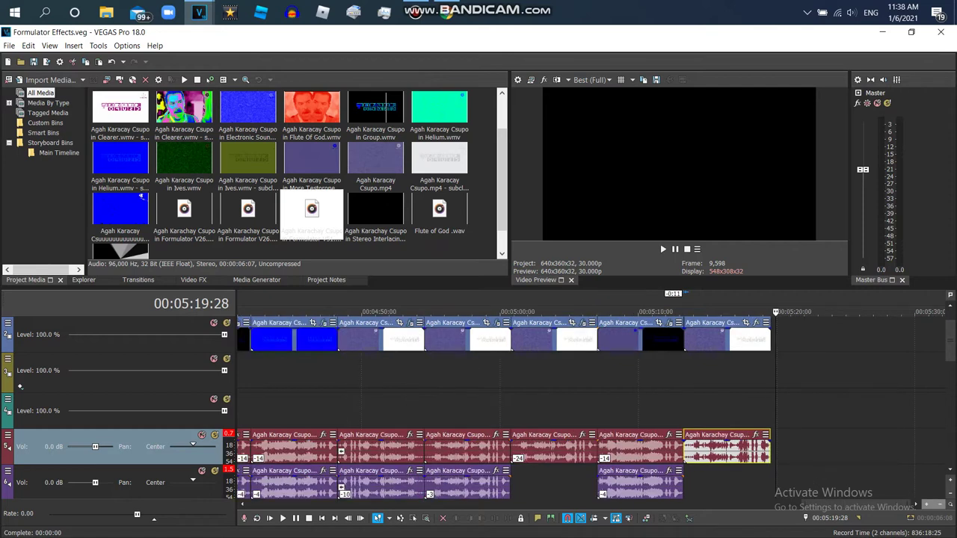
pyautogui.rightClick(378, 336)
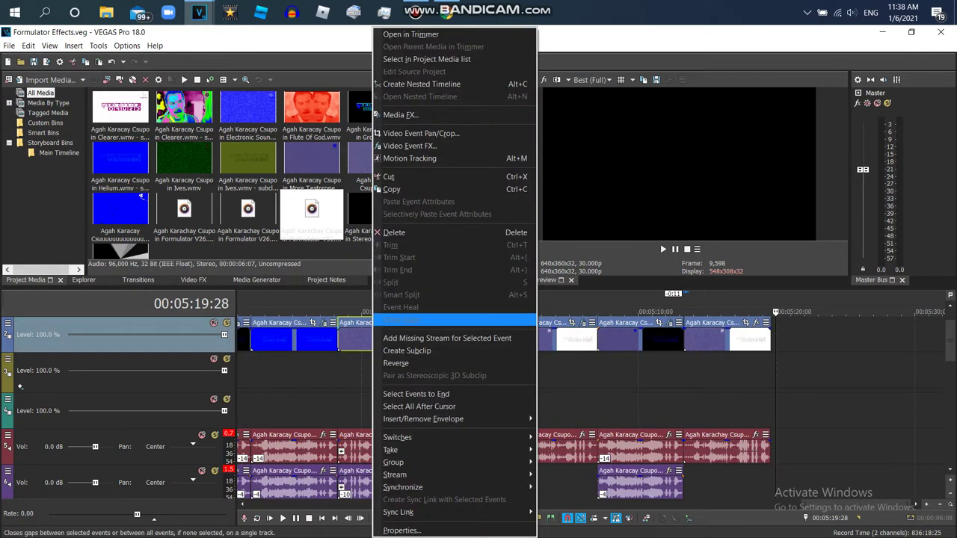
pyautogui.click(377, 189)
pyautogui.rightClick(714, 336)
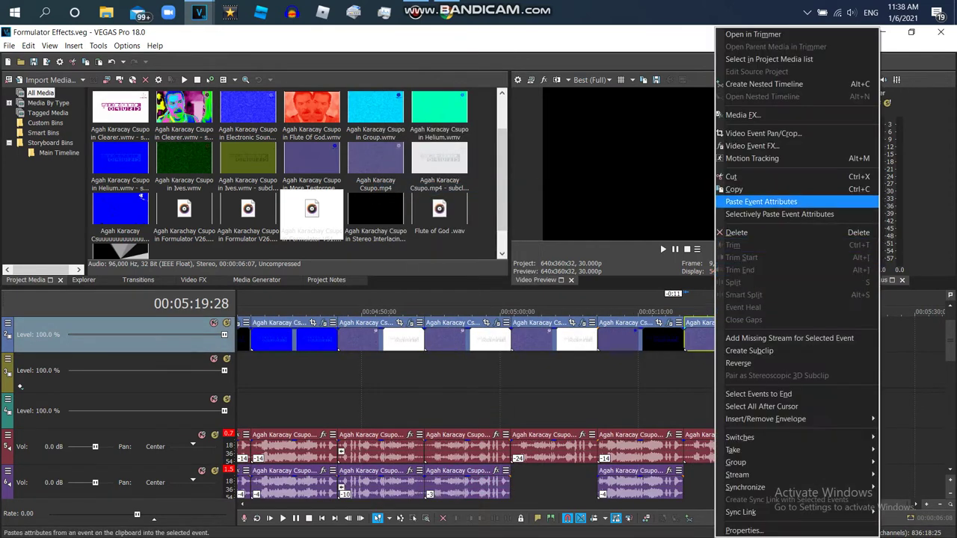
pyautogui.click(748, 201)
# Apply the HSL Adjust effect with the Invert Color preset to the last video clip.
pyautogui.click(194, 280)
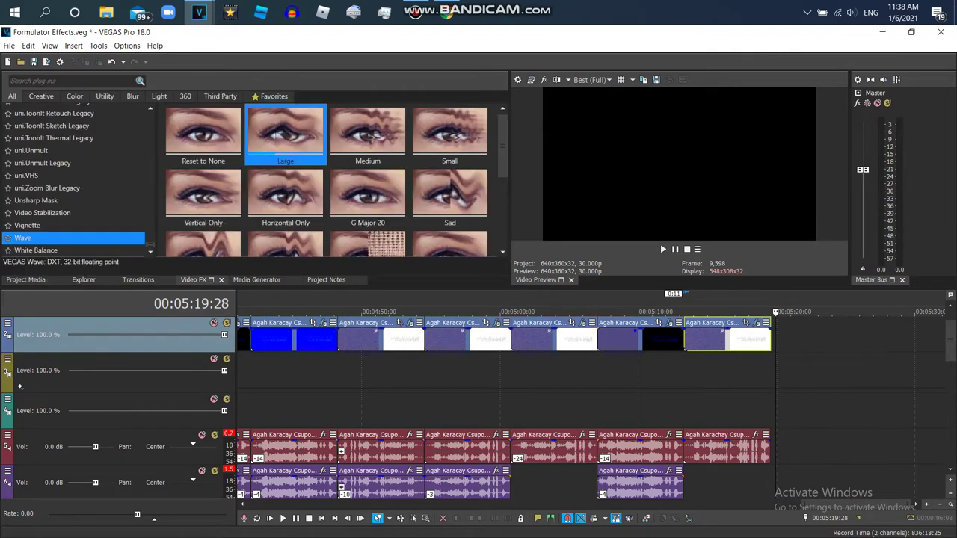
pyautogui.scroll(15, 75, 179)
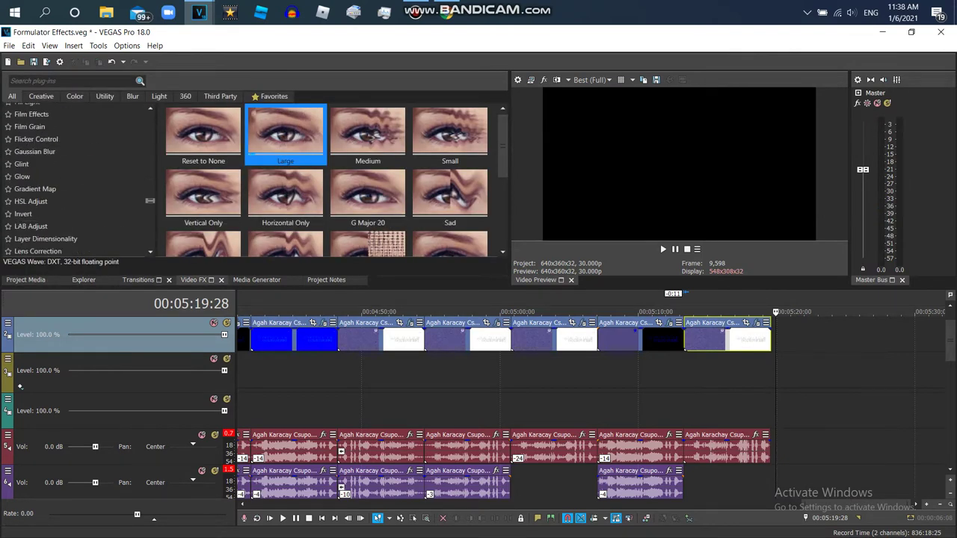
pyautogui.scroll(-1, 75, 179)
pyautogui.scroll(-2, 75, 179)
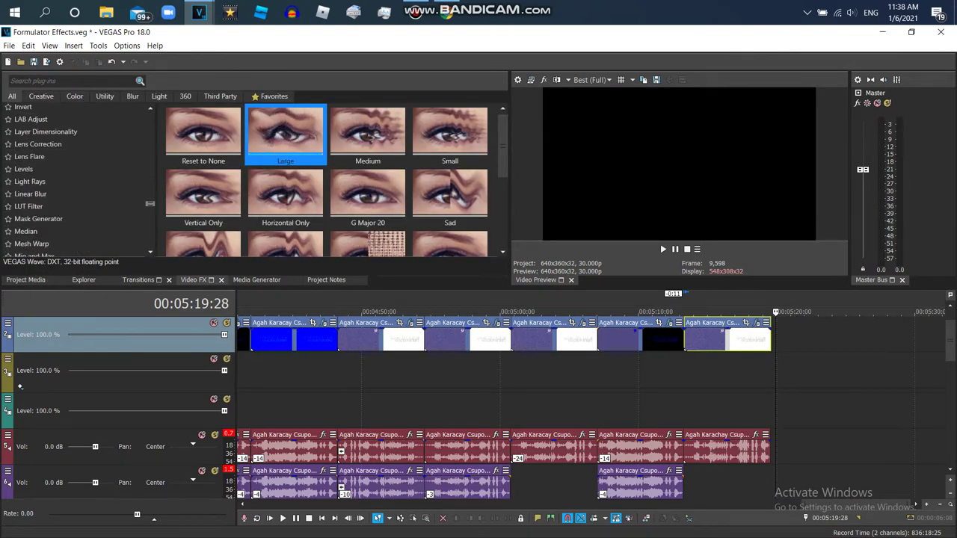
pyautogui.scroll(5, 74, 179)
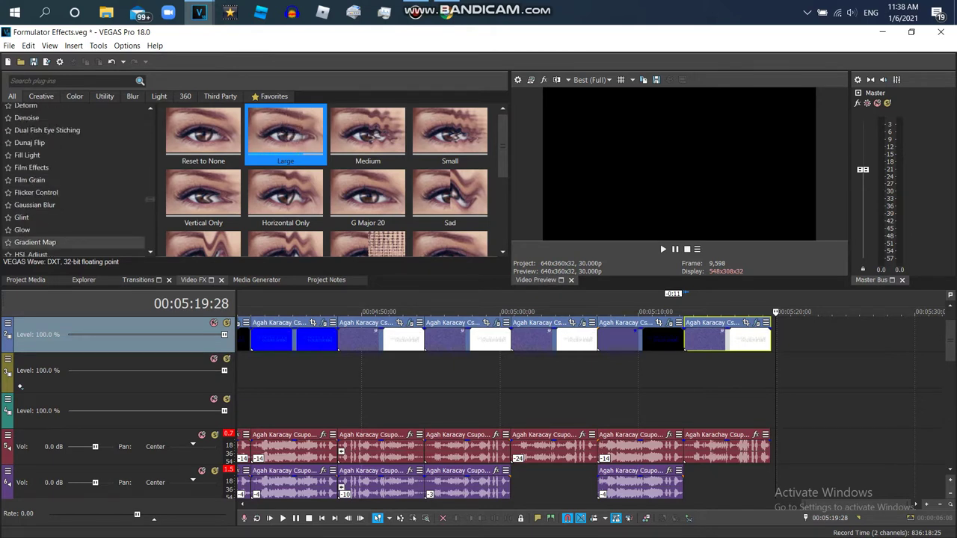
pyautogui.click(30, 254)
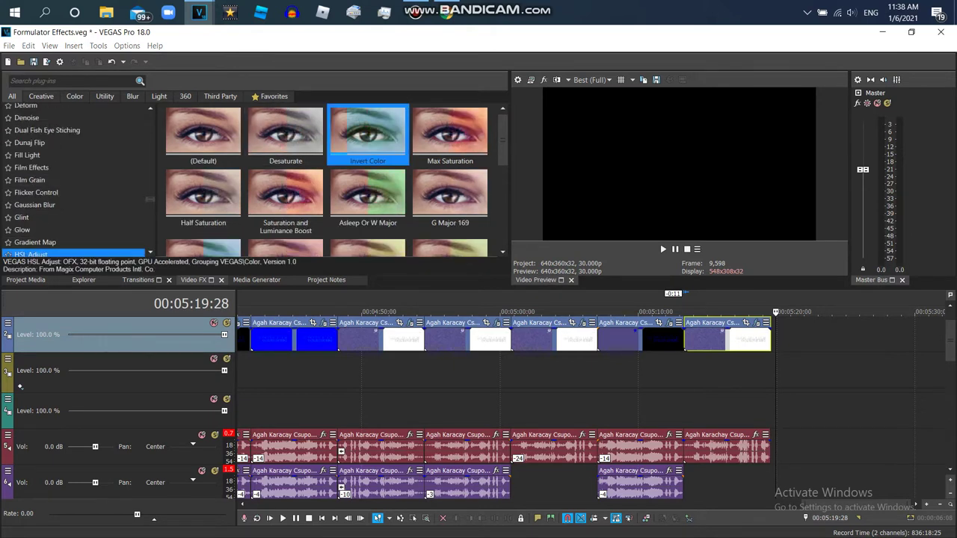
pyautogui.doubleClick(367, 135)
# Apply the Mirror effect with the Reflect Left preset to the last video clip and play it from its start.
pyautogui.moveTo(151, 200); pyautogui.dragTo(151, 205)
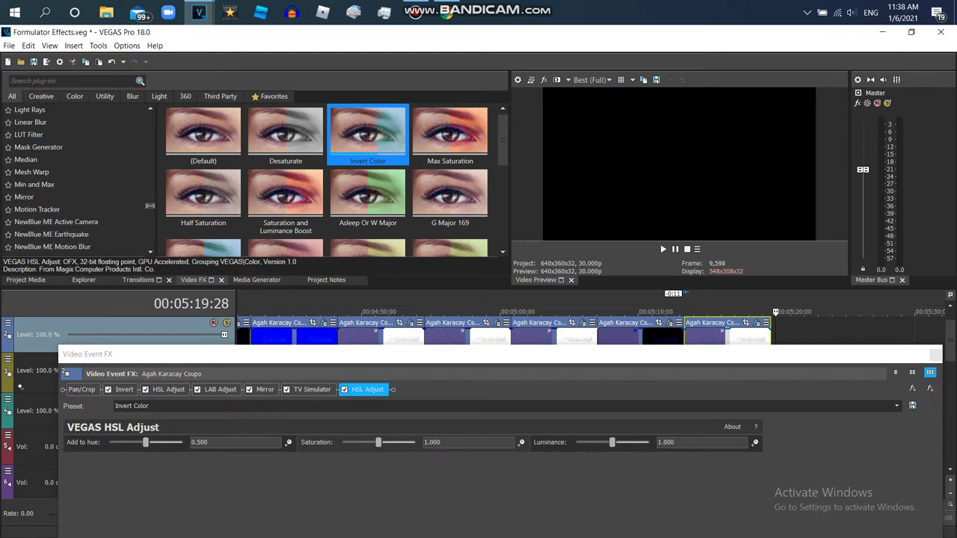
pyautogui.click(24, 197)
pyautogui.doubleClick(450, 135)
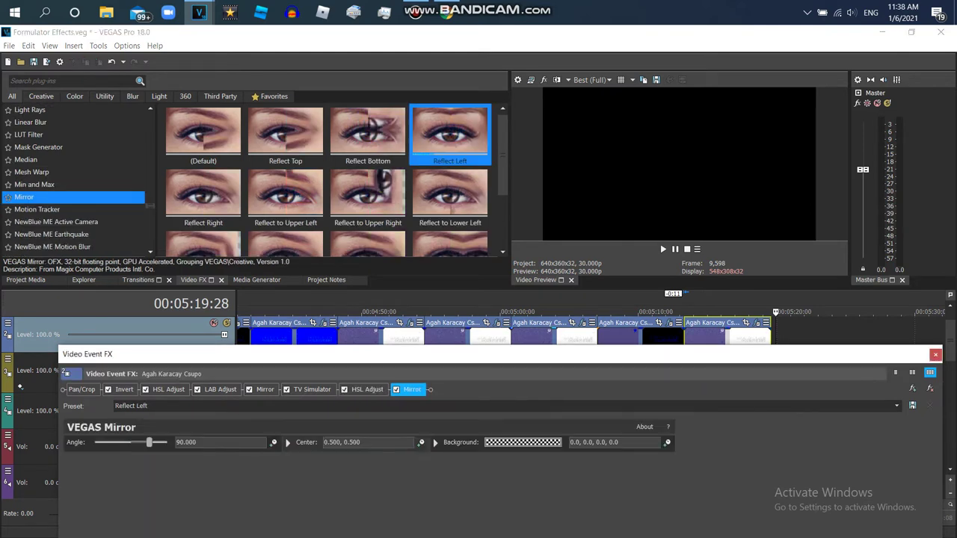
pyautogui.click(934, 355)
pyautogui.click(685, 340)
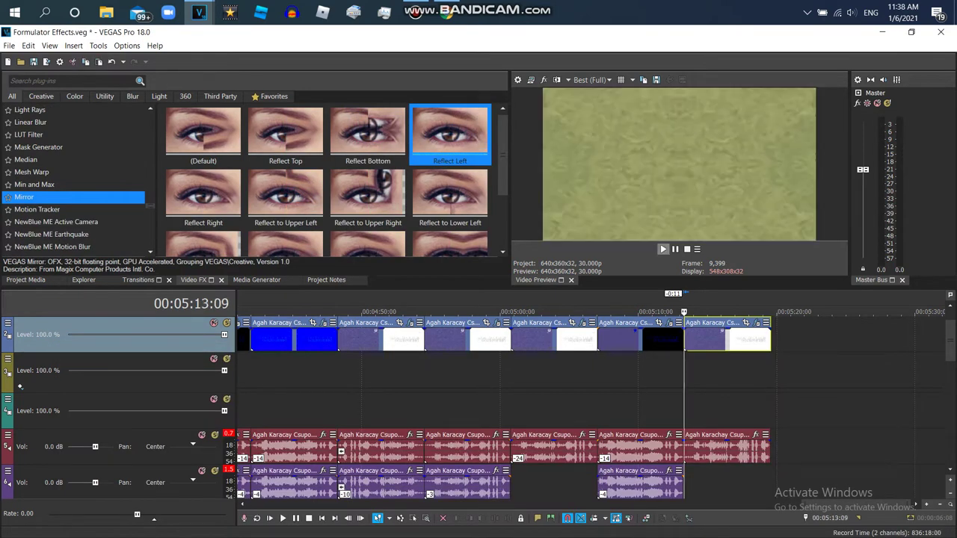
pyautogui.press('space')
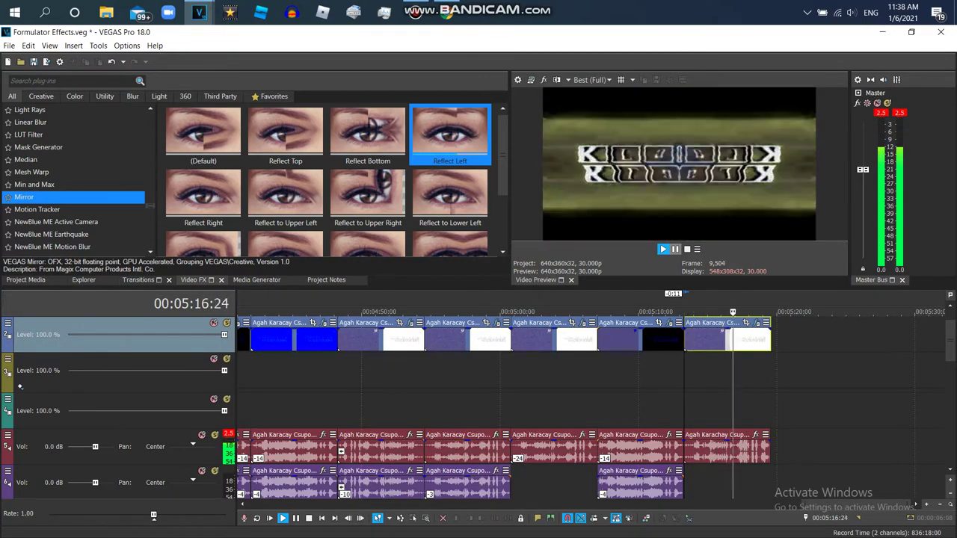
# Pause the timeline playback, switch to Chrome, and pause and like the "Klasky Csupo in Formulator V52" YouTube video.
pyautogui.press('Return')
pyautogui.click(446, 13)
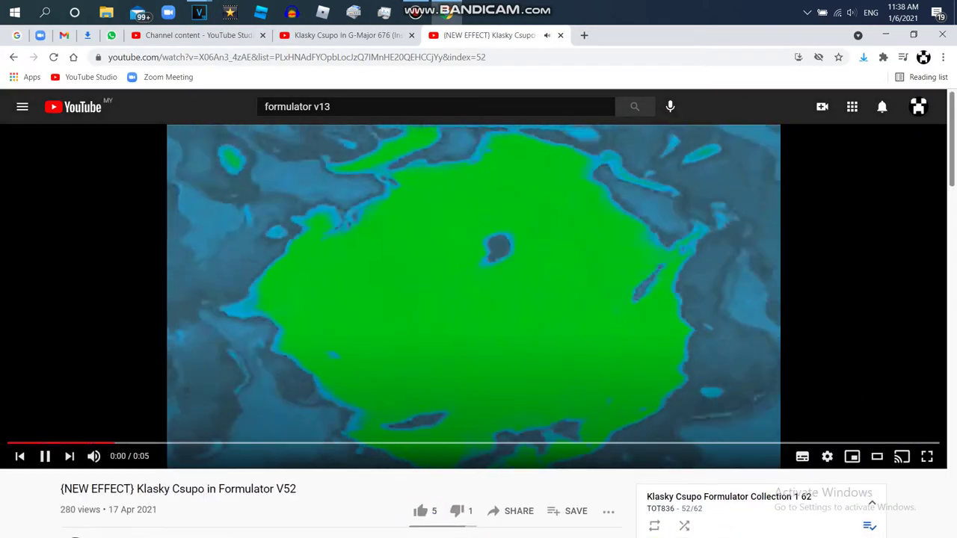
pyautogui.press('space')
pyautogui.click(420, 511)
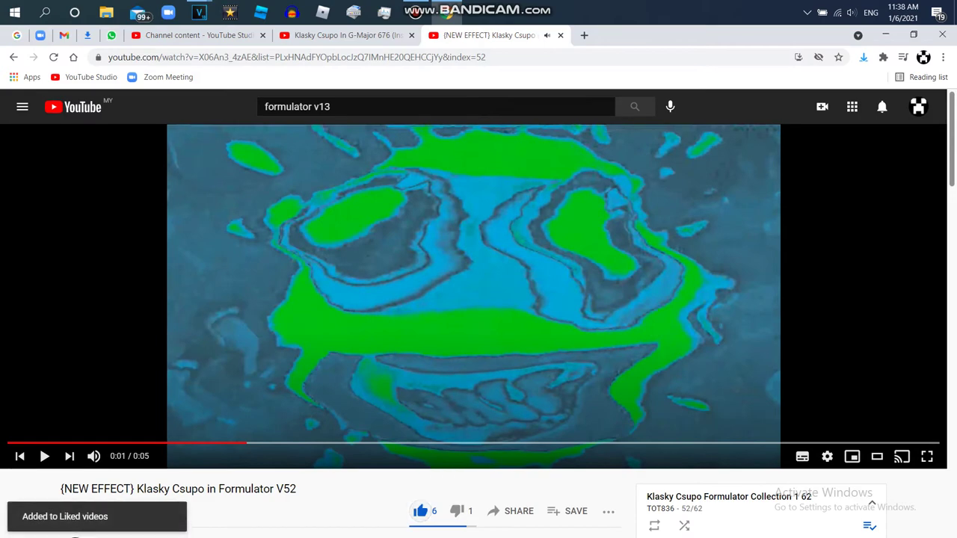
# Switch to the untitled VEGAS Pro window and open the G Major 74 project from the G Major 734 Veg File folder on drive D.
pyautogui.moveTo(199, 12)
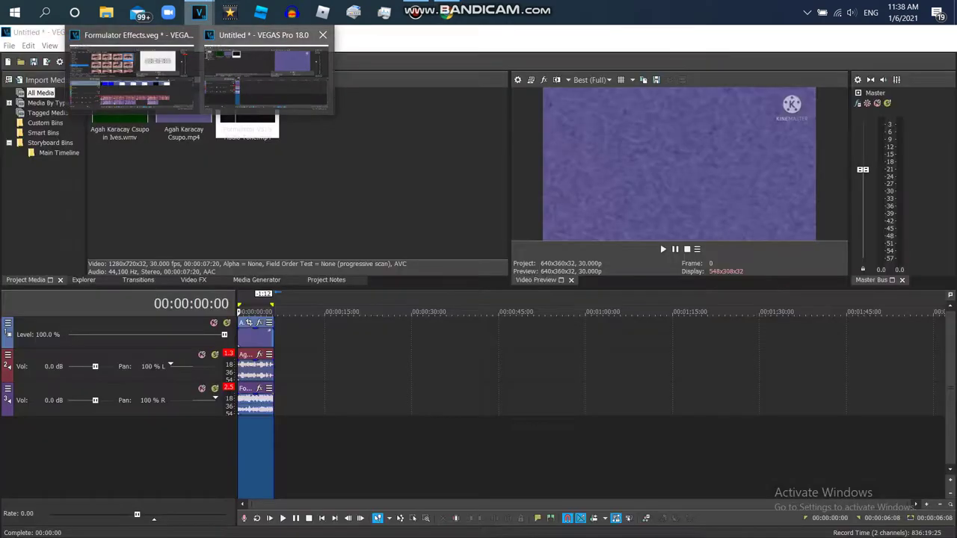
pyautogui.click(266, 75)
pyautogui.click(20, 61)
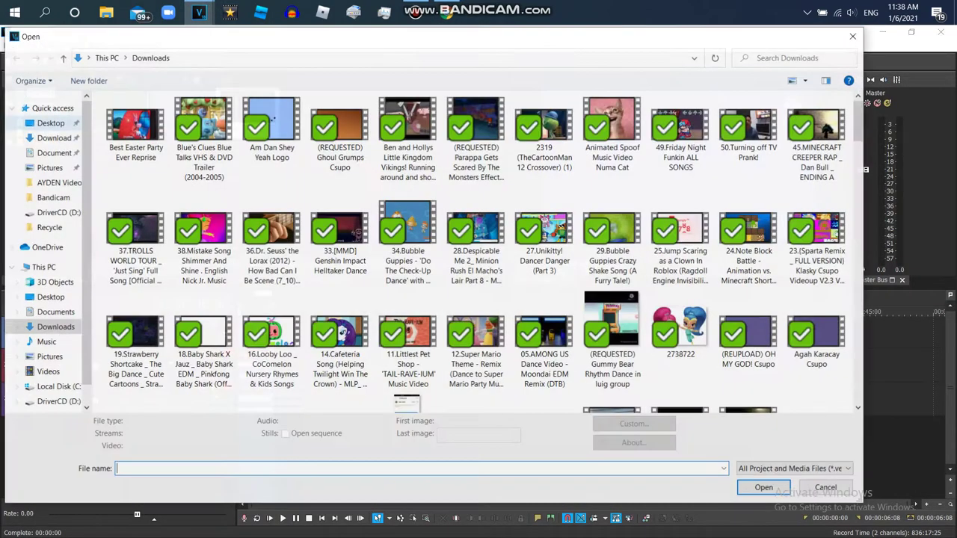
pyautogui.click(58, 401)
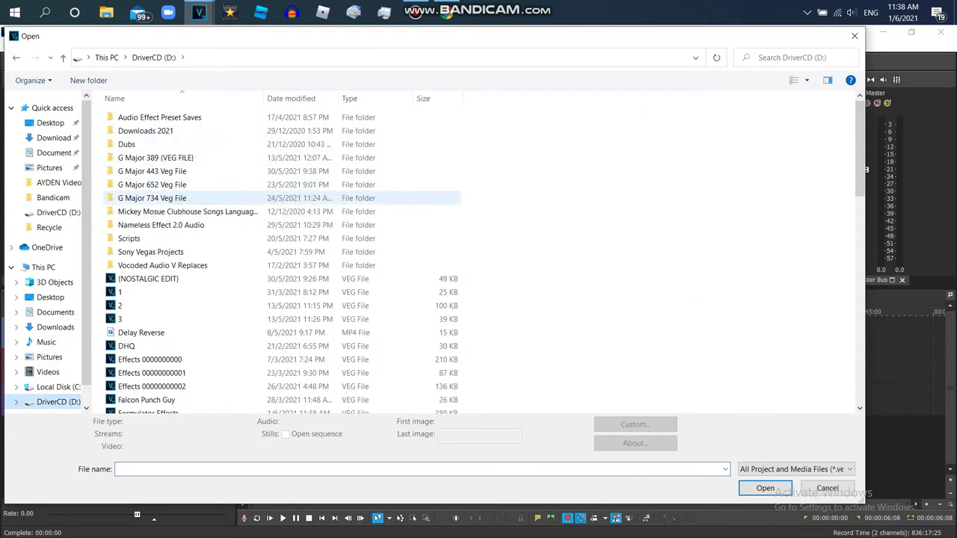
pyautogui.doubleClick(151, 198)
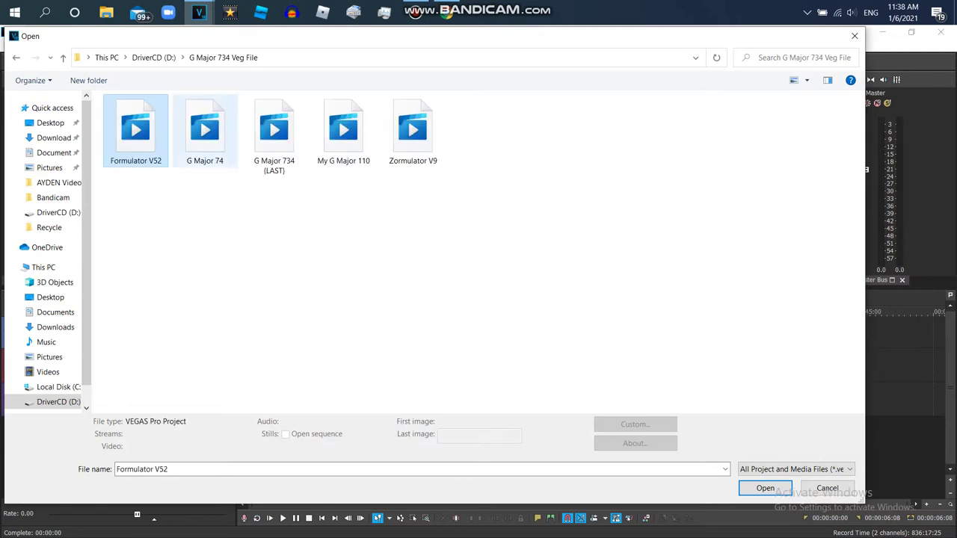
pyautogui.doubleClick(205, 126)
pyautogui.click(482, 246)
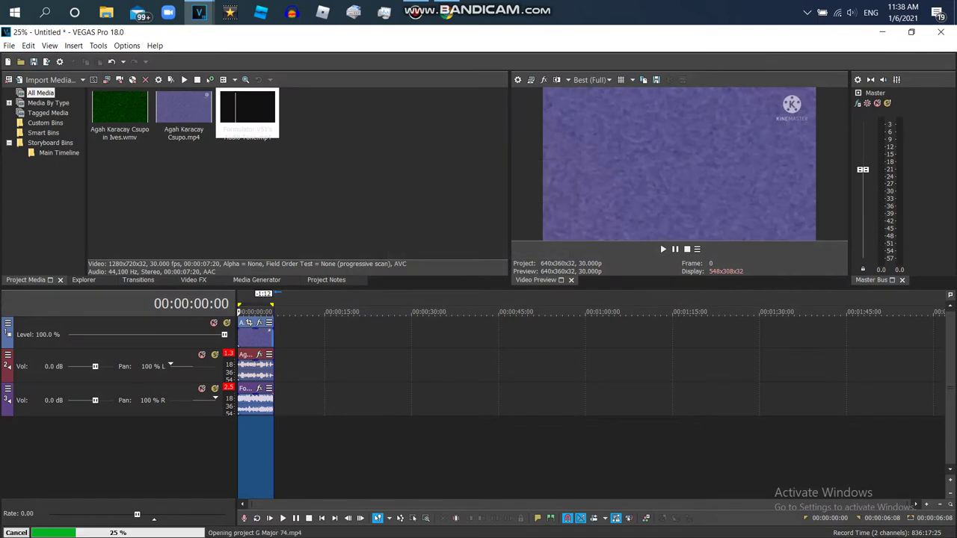
pyautogui.rightClick(131, 133)
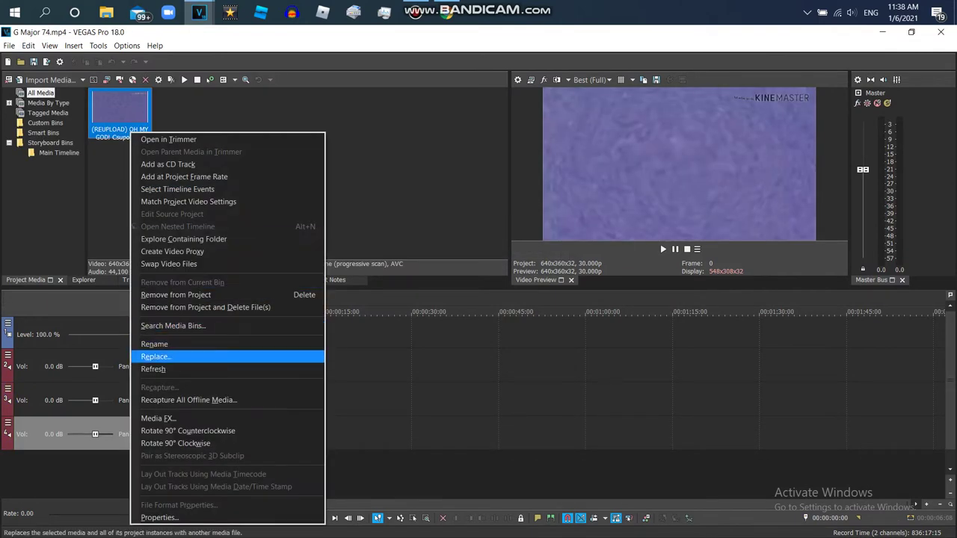
pyautogui.click(155, 357)
pyautogui.click(75, 138)
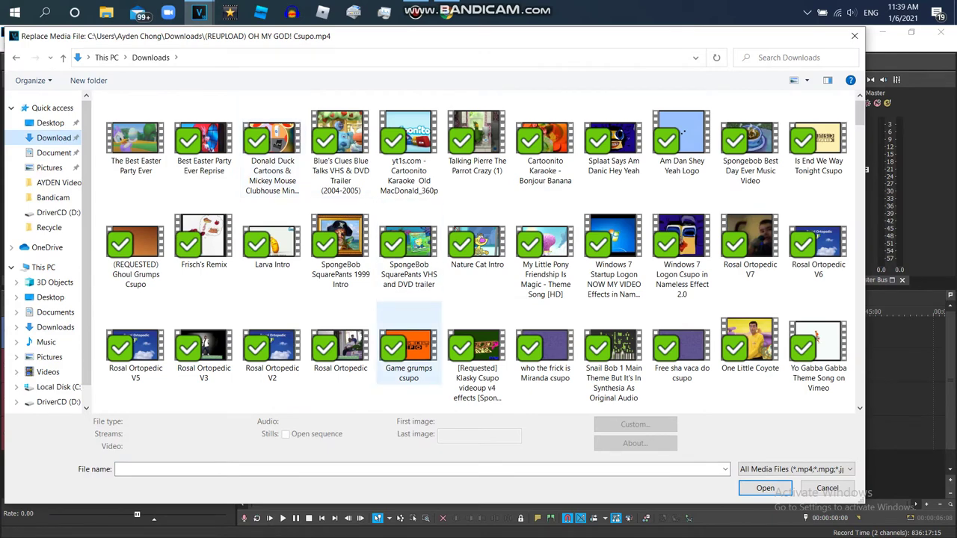
pyautogui.write('aga')
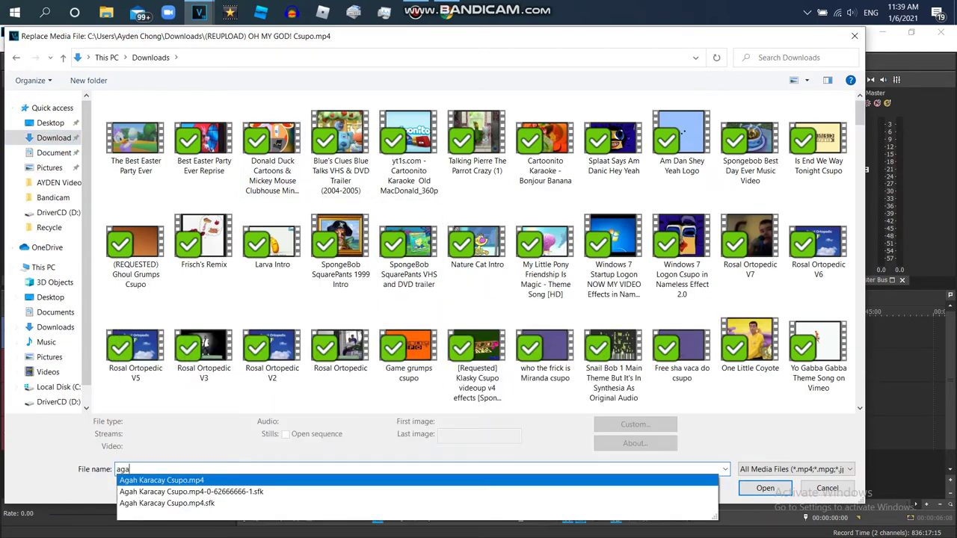
pyautogui.press('Return')
pyautogui.press('Return')
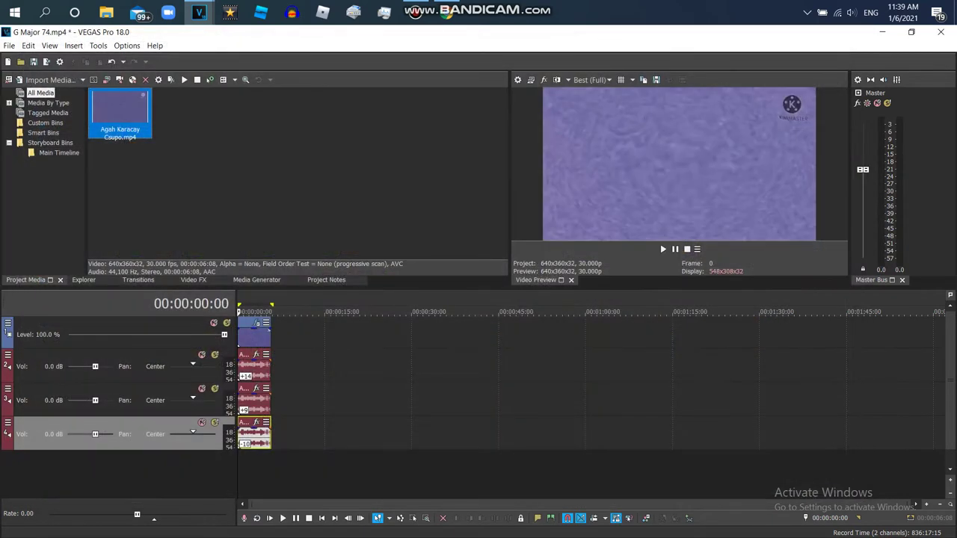
# Lengthen the video clip and its three audio clips by 15 frames and save the G Major 74 project.
pyautogui.moveTo(271, 338)
pyautogui.mouseDown()
pyautogui.moveTo(331, 338)
pyautogui.moveTo(274, 337)
pyautogui.mouseUp()
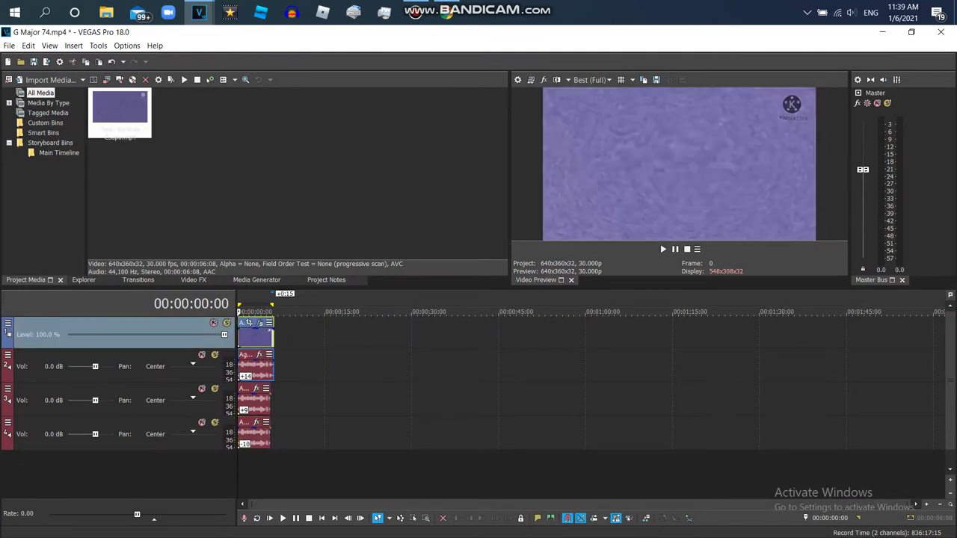
pyautogui.moveTo(270, 396); pyautogui.dragTo(274, 423)
pyautogui.doubleClick(256, 433)
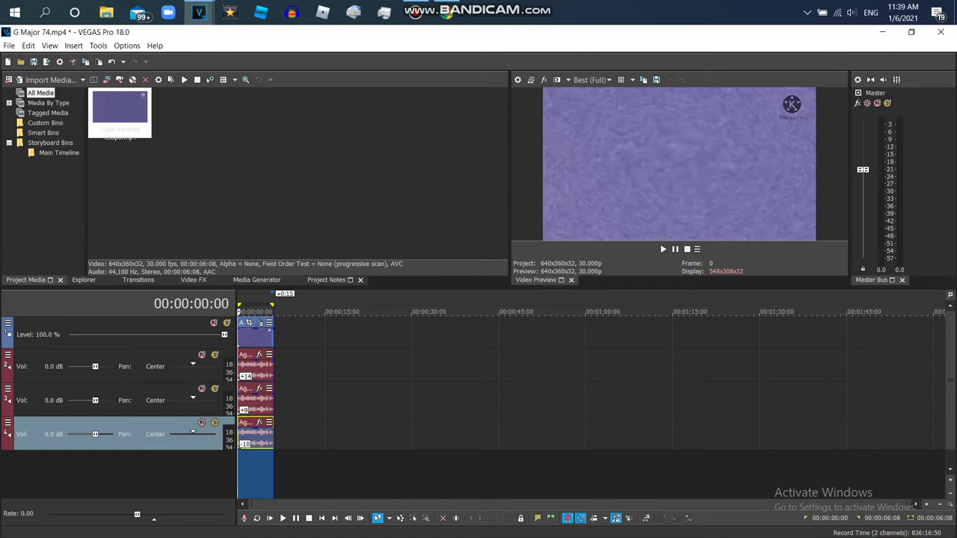
pyautogui.click(9, 45)
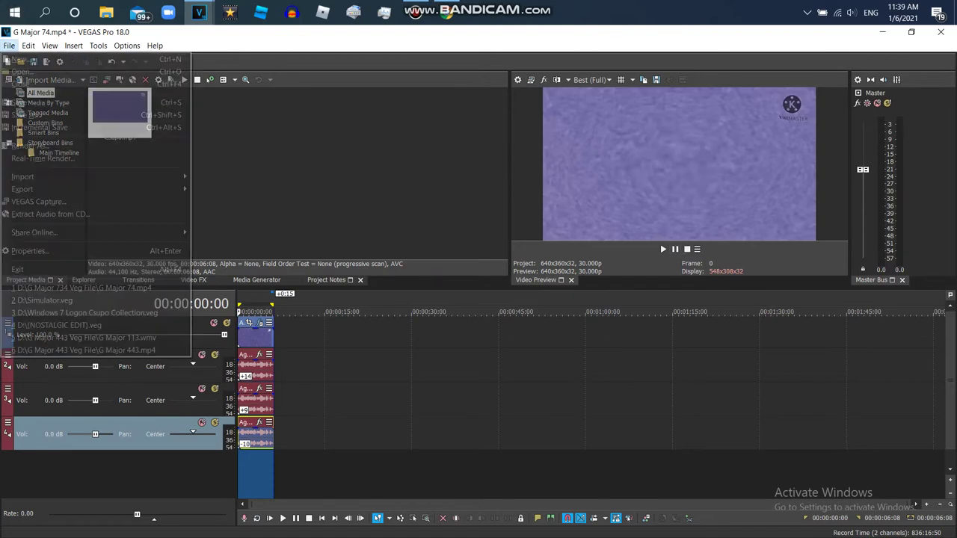
pyautogui.click(19, 102)
# Open the My G Major 110 project from the G Major 734 Veg File folder on drive D.
pyautogui.click(9, 45)
pyautogui.click(21, 72)
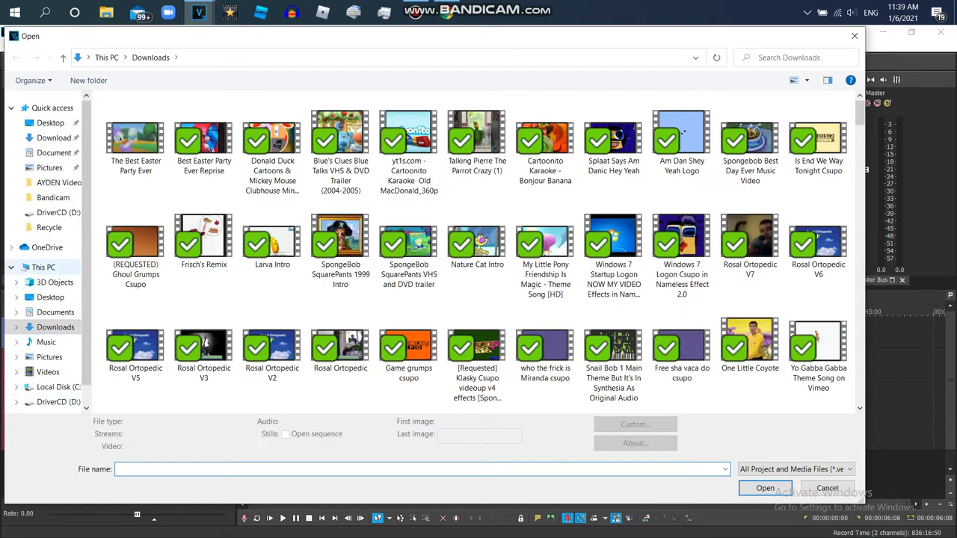
pyautogui.click(58, 402)
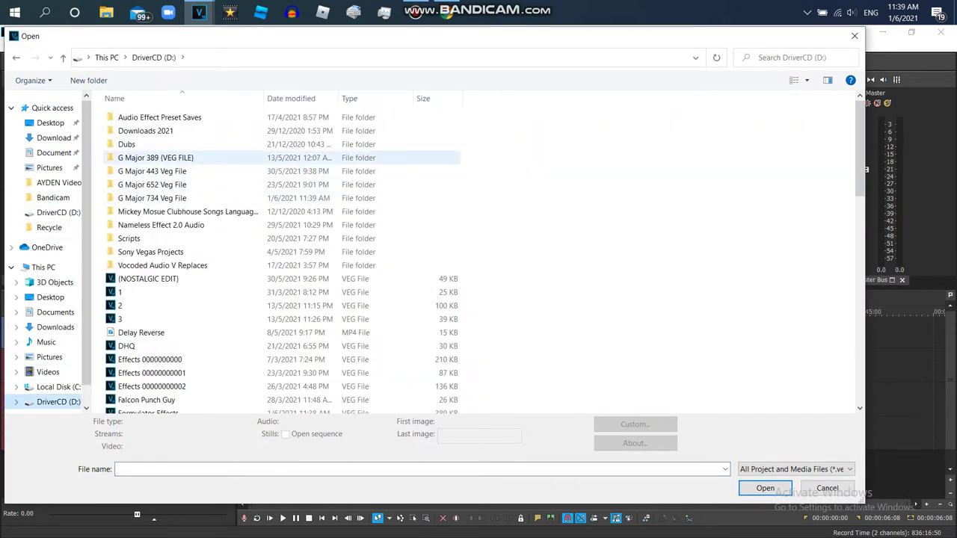
pyautogui.doubleClick(161, 197)
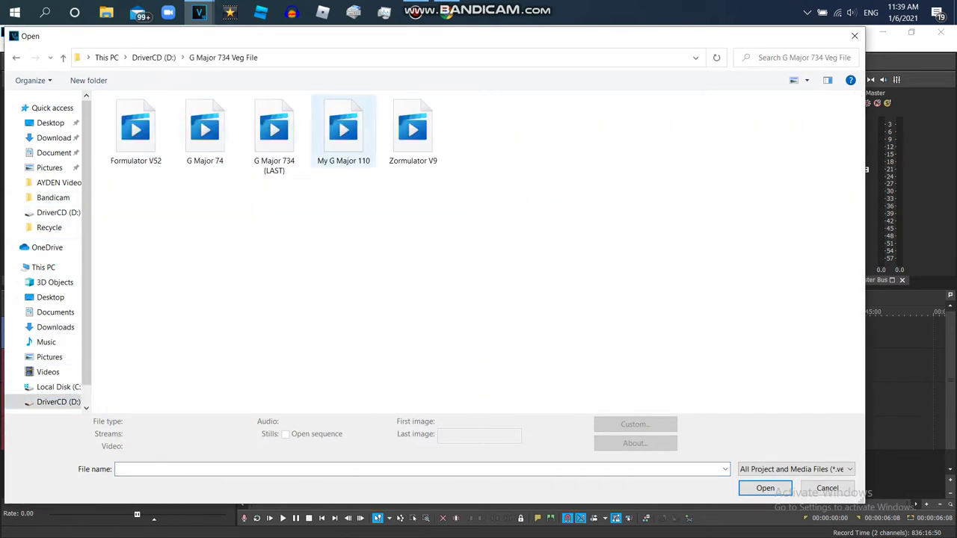
pyautogui.doubleClick(343, 131)
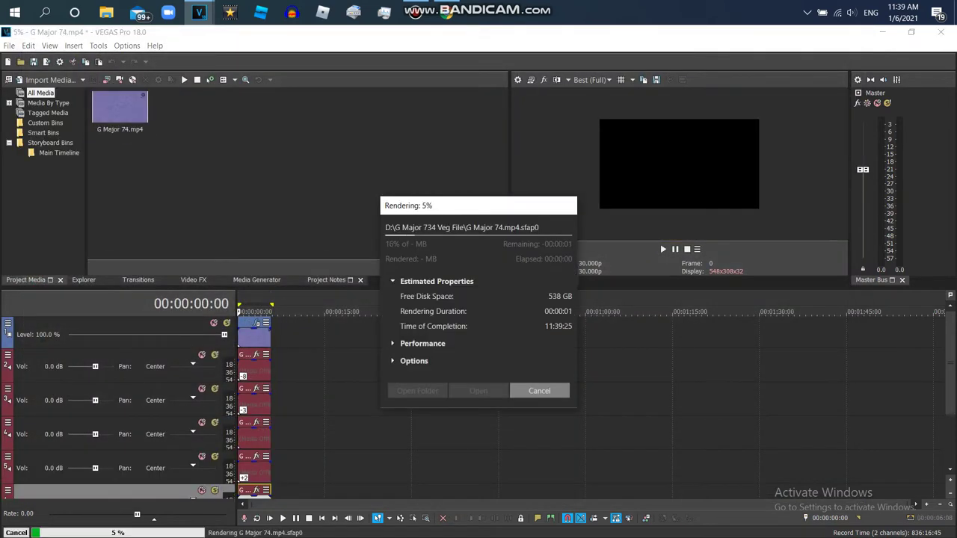
# Lengthen the video clip and its five audio clips by 15 frames and save the My G Major 110 project.
pyautogui.moveTo(270, 336)
pyautogui.mouseDown()
pyautogui.moveTo(301, 337)
pyautogui.moveTo(274, 337)
pyautogui.mouseUp()
pyautogui.moveTo(270, 402); pyautogui.dragTo(286, 494)
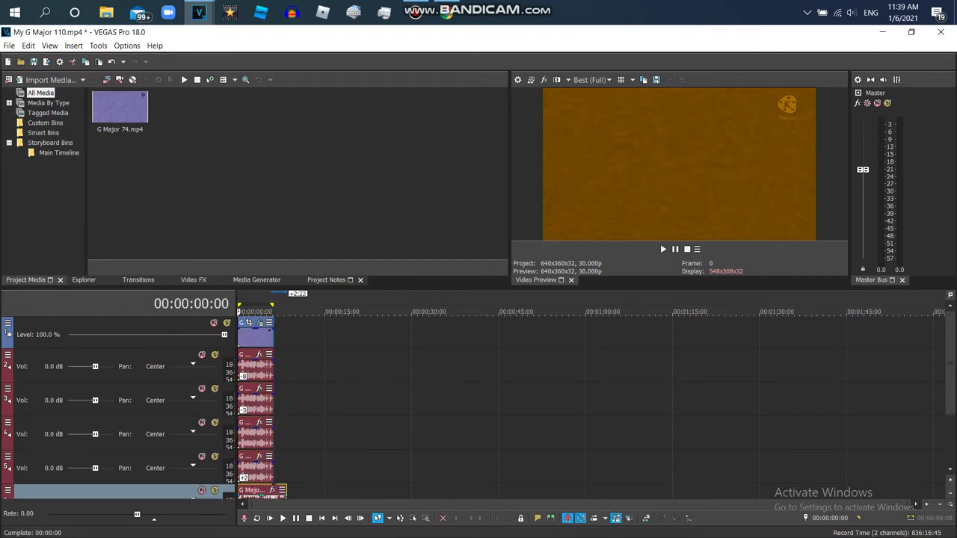
pyautogui.moveTo(950, 363); pyautogui.dragTo(950, 400)
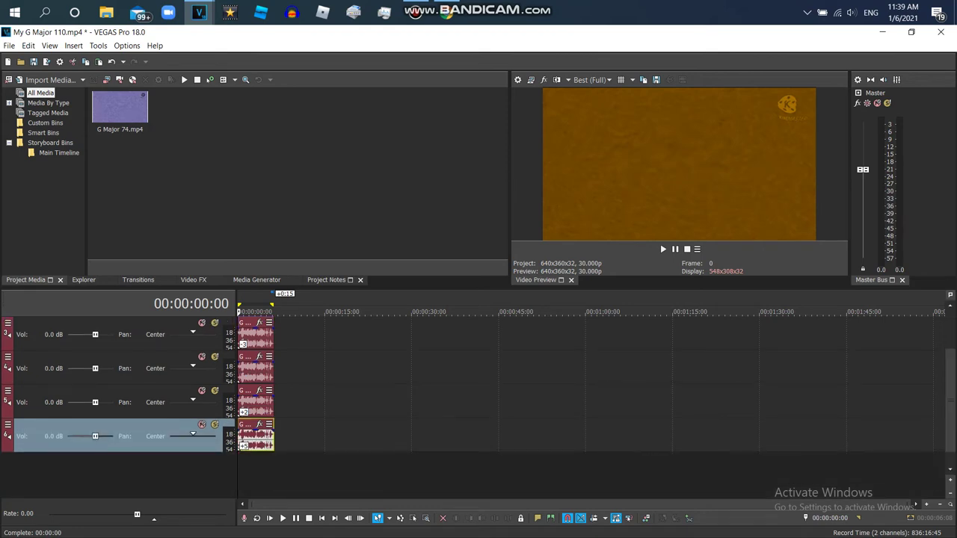
pyautogui.click(662, 248)
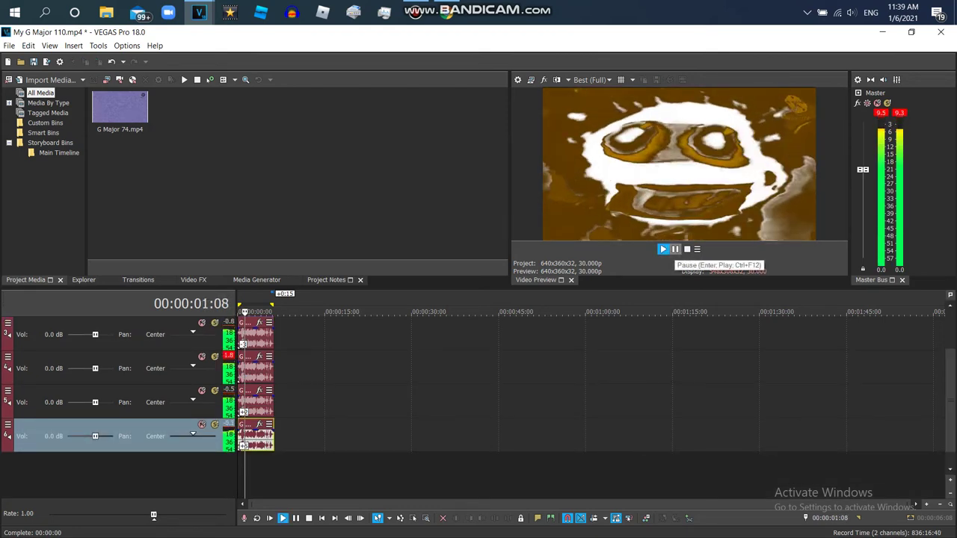
pyautogui.click(9, 45)
pyautogui.click(22, 102)
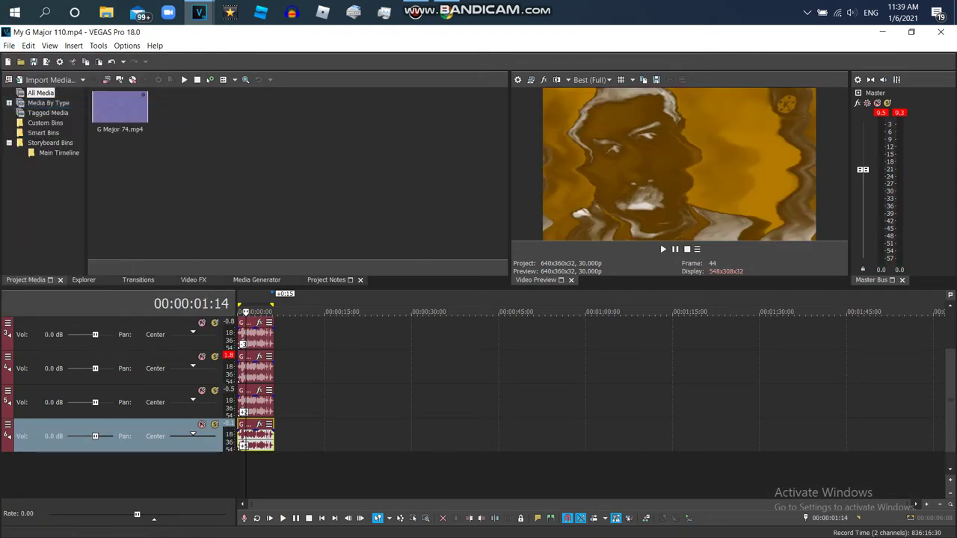
# Open the Zormulator V9 project and lengthen its video clip by 15 frames.
pyautogui.click(9, 45)
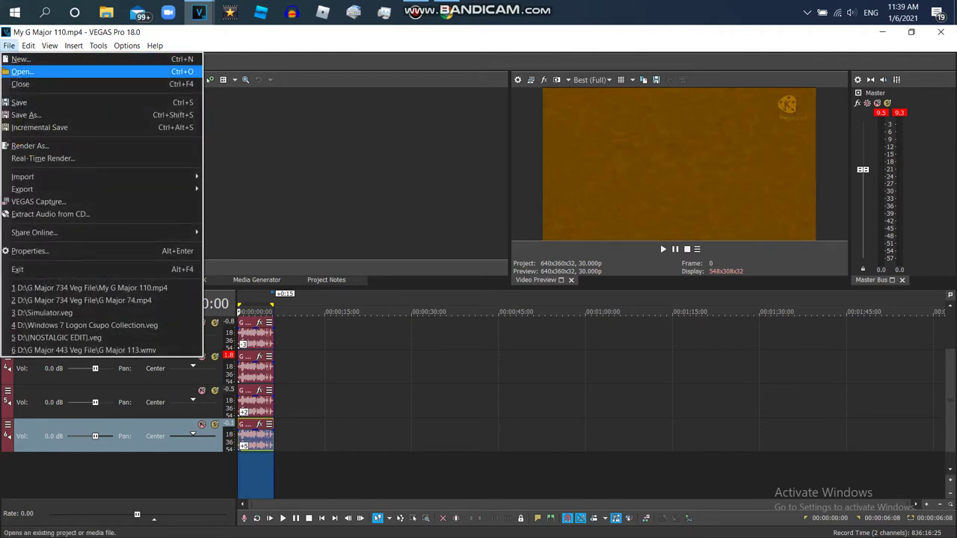
pyautogui.click(23, 71)
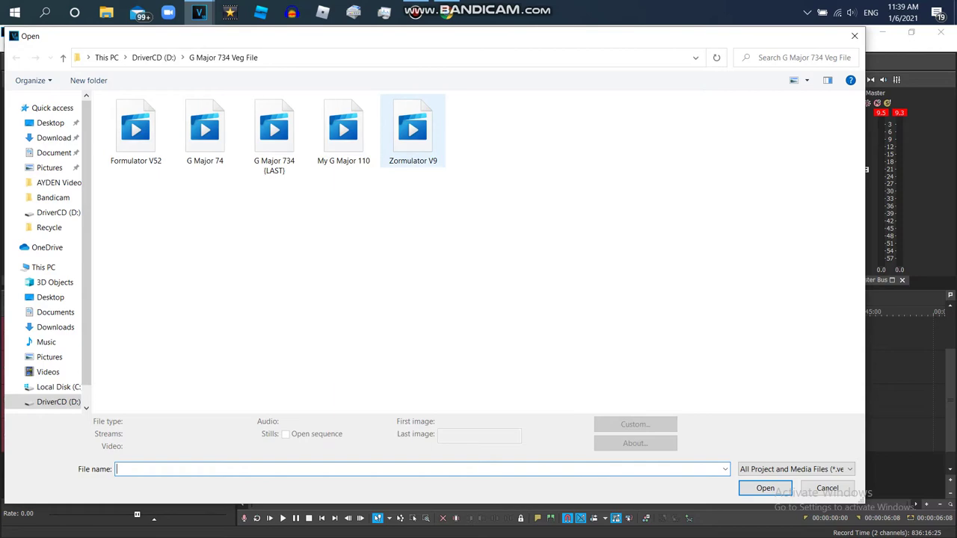
pyautogui.doubleClick(413, 131)
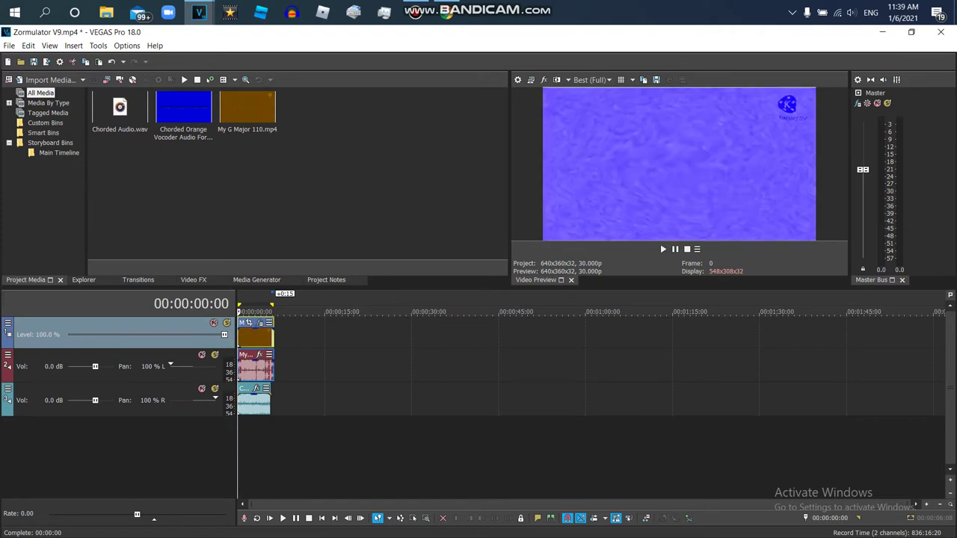
# Select the full span of the chorded audio clip, preview the effect briefly and save the Zormulator V9 project.
pyautogui.doubleClick(255, 404)
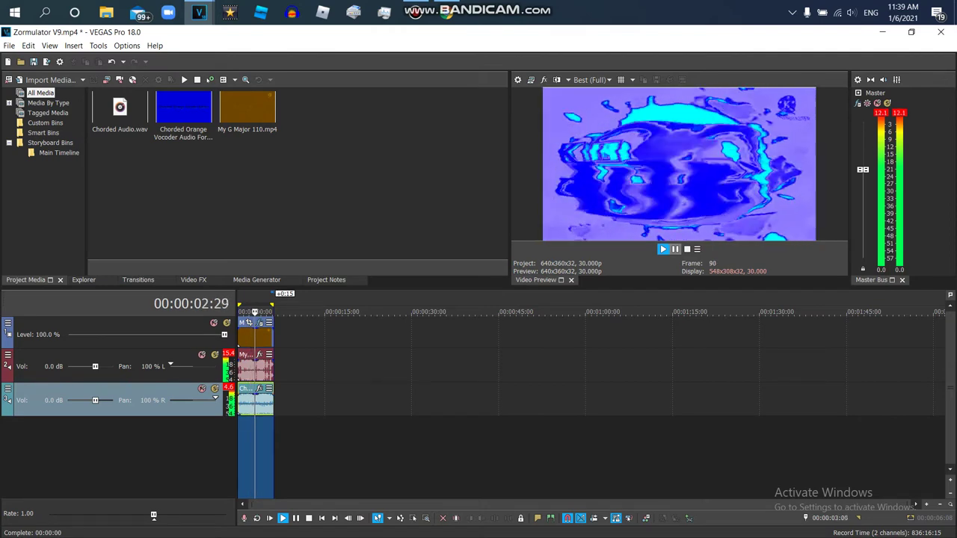
pyautogui.click(675, 248)
pyautogui.click(9, 46)
pyautogui.click(19, 103)
# Open the Formulator V52 project from the G Major 734 Veg File folder.
pyautogui.click(9, 46)
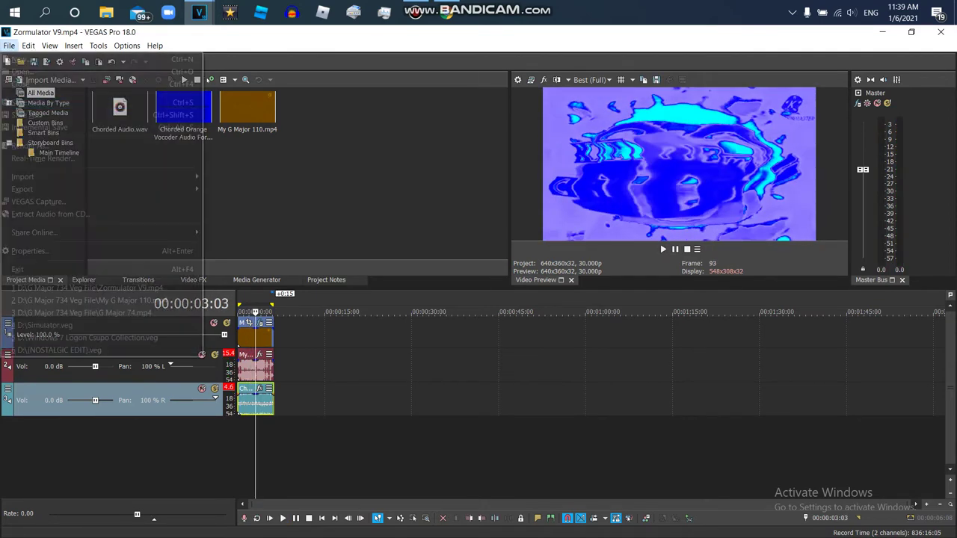
pyautogui.click(23, 71)
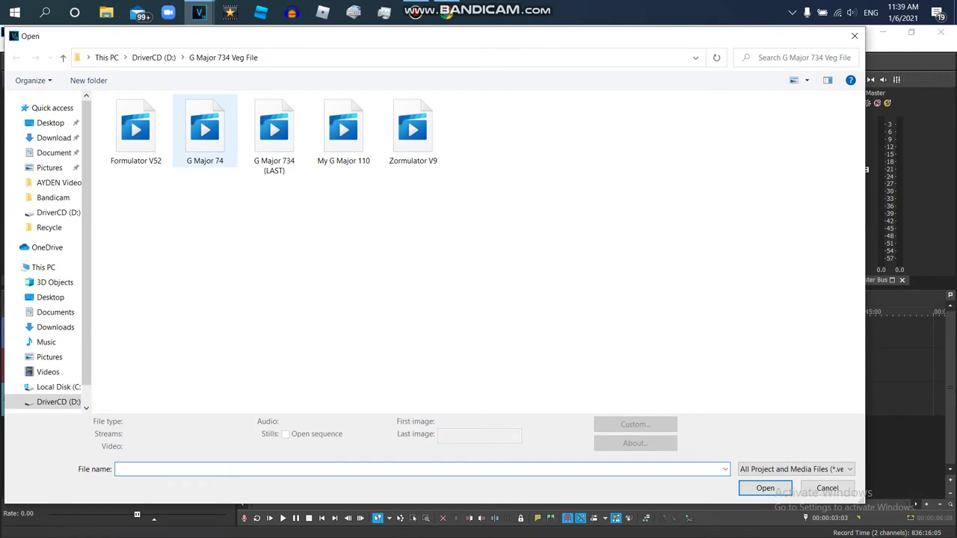
pyautogui.doubleClick(135, 131)
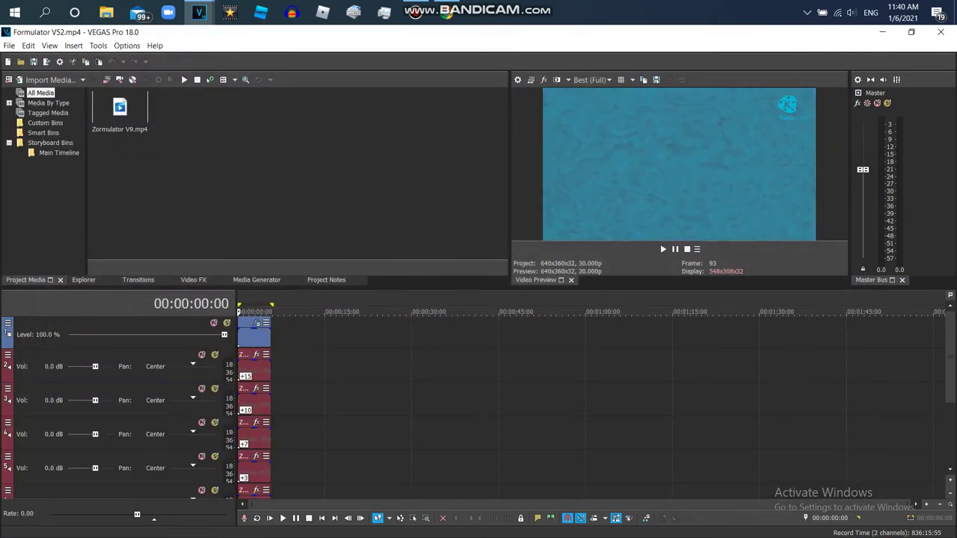
# Lengthen the video clip and all six audio clips below it by 15 frames.
pyautogui.moveTo(292, 337); pyautogui.dragTo(273, 337)
pyautogui.moveTo(270, 403); pyautogui.dragTo(274, 404)
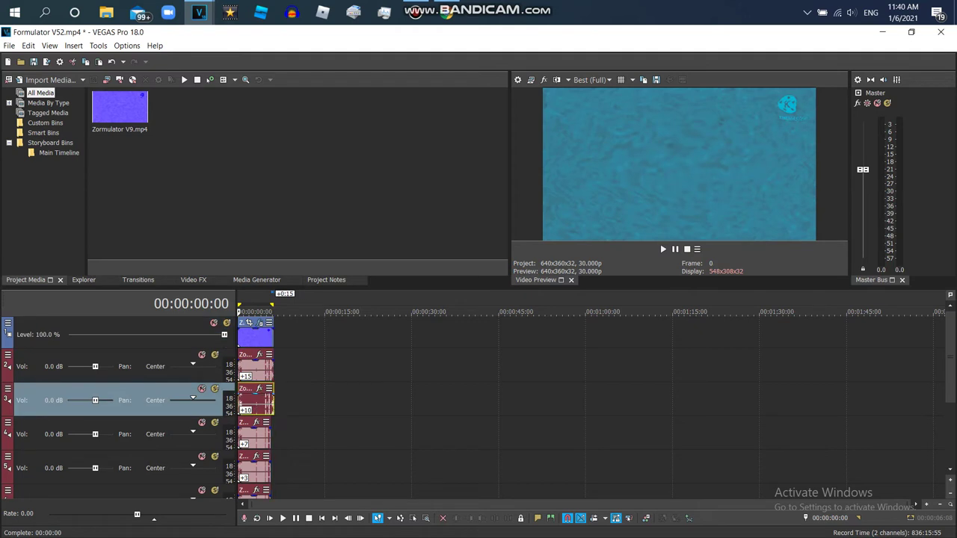
pyautogui.moveTo(270, 437); pyautogui.dragTo(273, 437)
pyautogui.moveTo(271, 471); pyautogui.dragTo(283, 494)
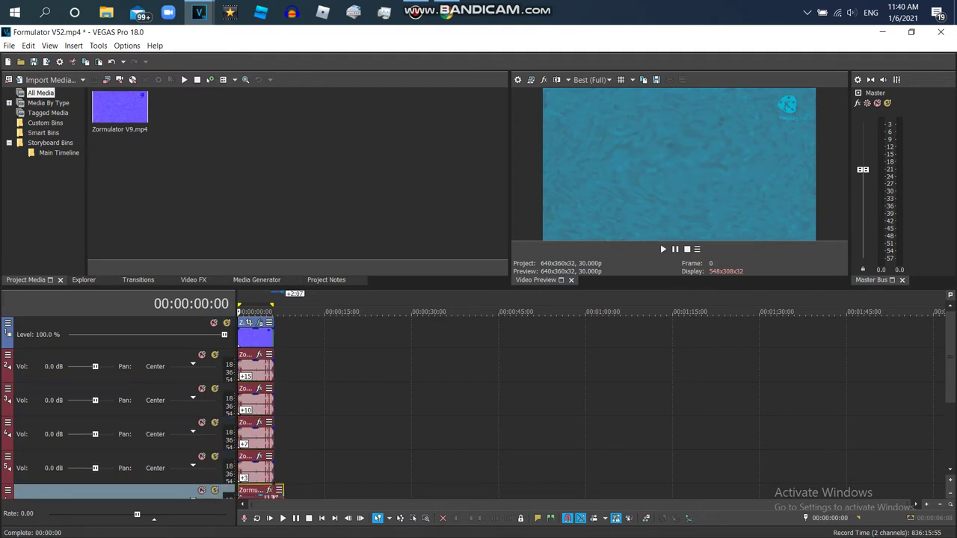
pyautogui.scroll(-3, 478, 403)
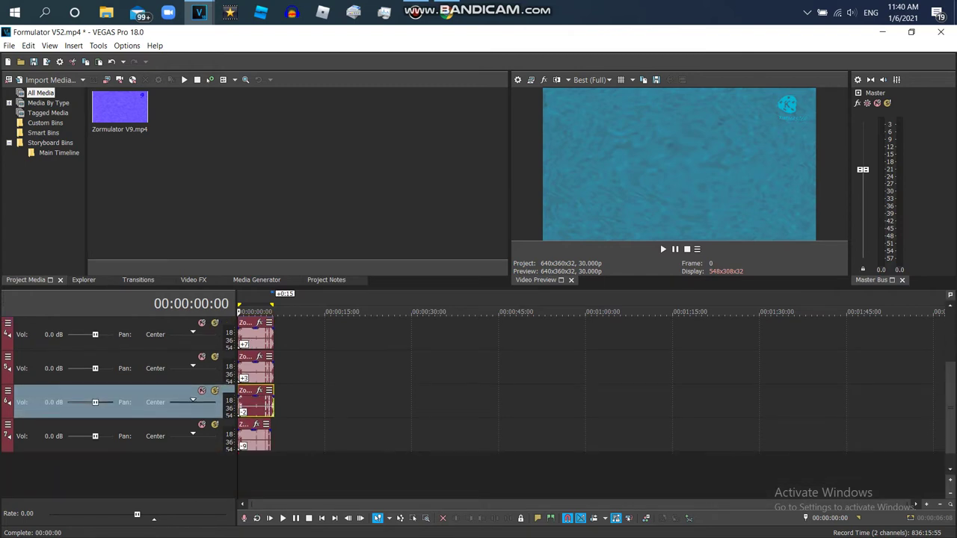
pyautogui.moveTo(270, 439); pyautogui.dragTo(271, 439)
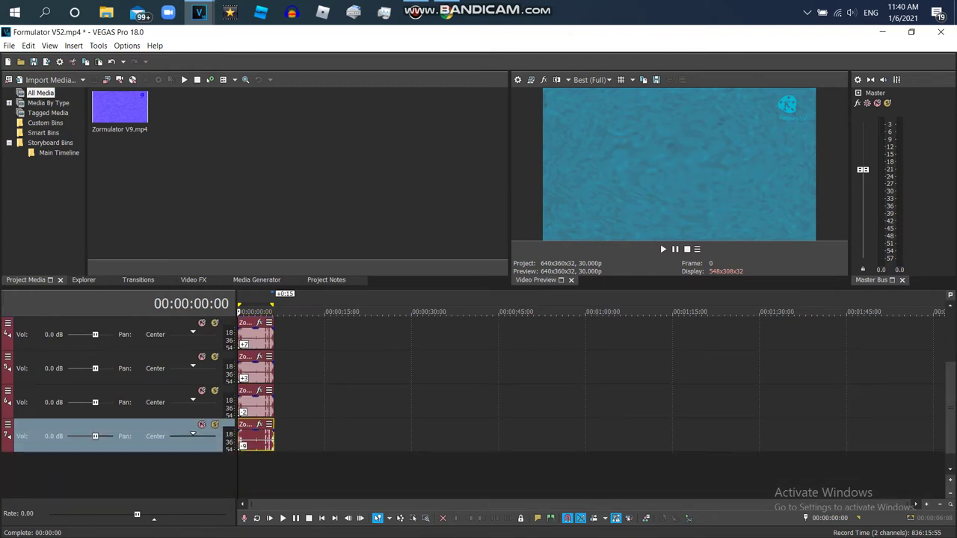
# Save the Formulator V52 project and play it from the start.
pyautogui.click(9, 46)
pyautogui.click(33, 103)
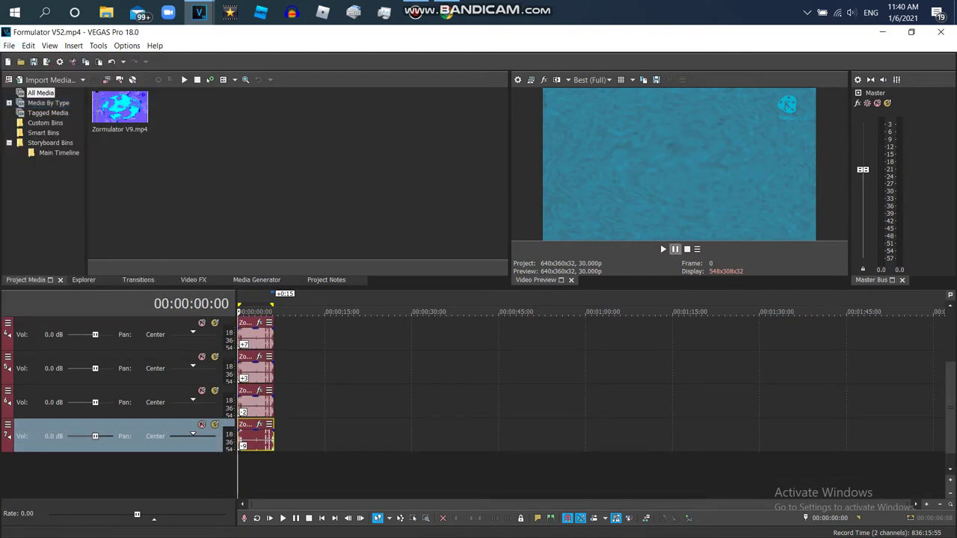
pyautogui.press('space')
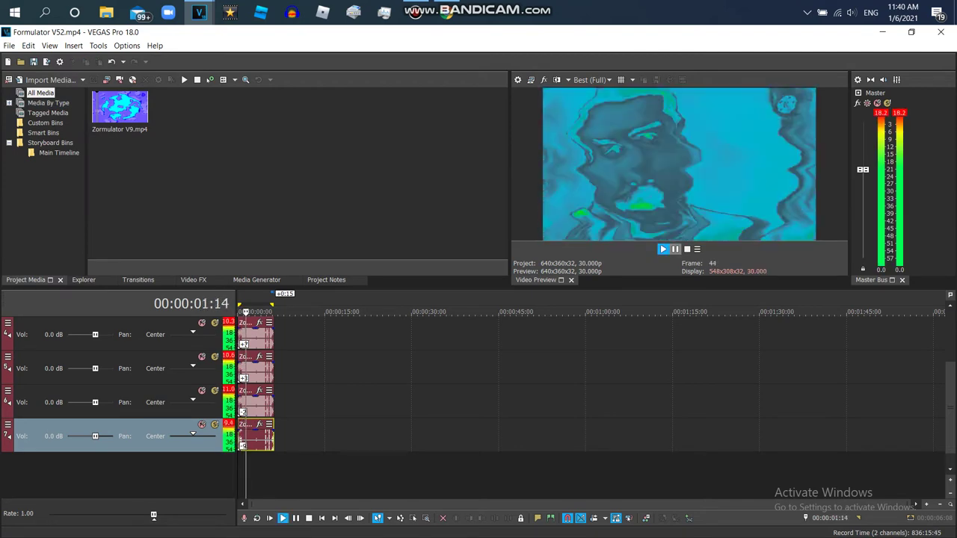
# Stop the preview, save the Formulator V52 project and create a new project with the default 1920x1080, 29.970 fps settings.
pyautogui.press('Return')
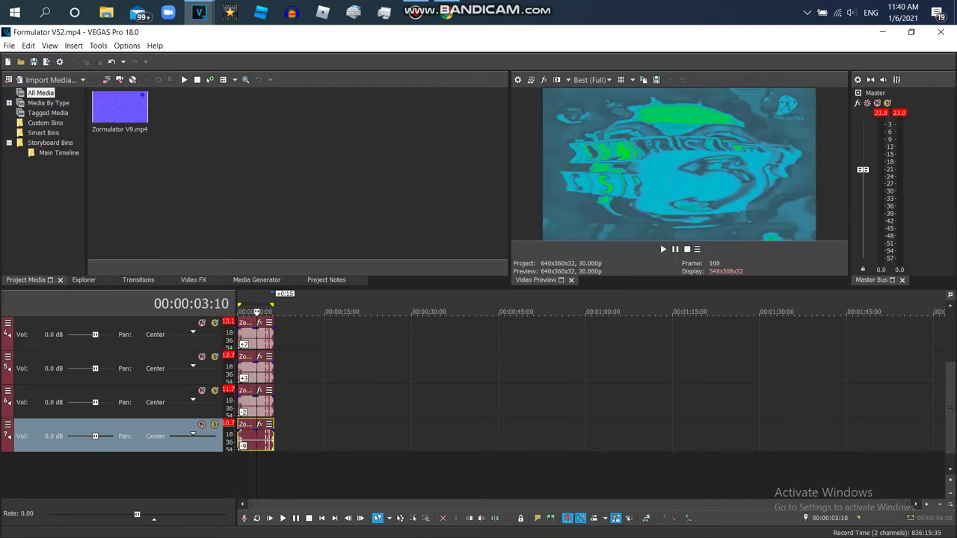
pyautogui.click(9, 46)
pyautogui.click(33, 102)
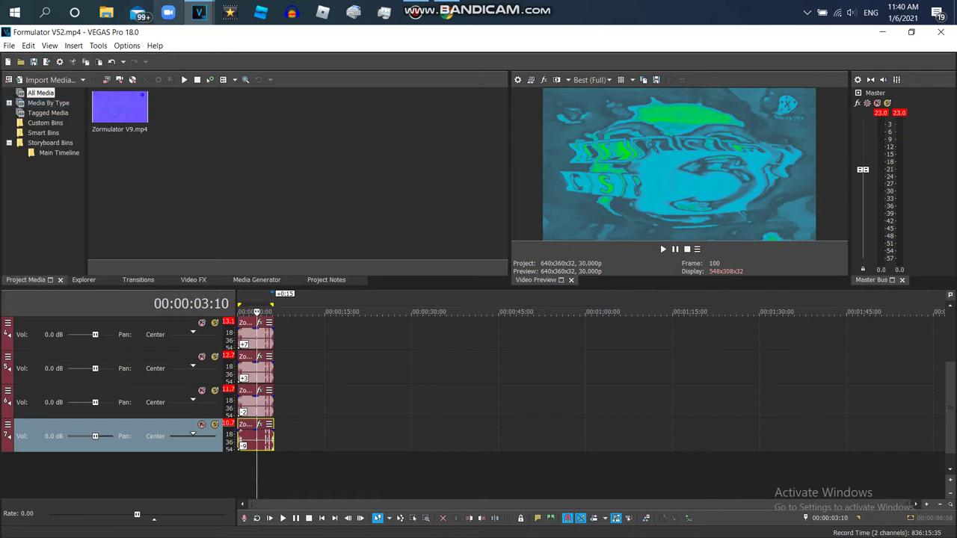
pyautogui.click(9, 45)
pyautogui.click(30, 59)
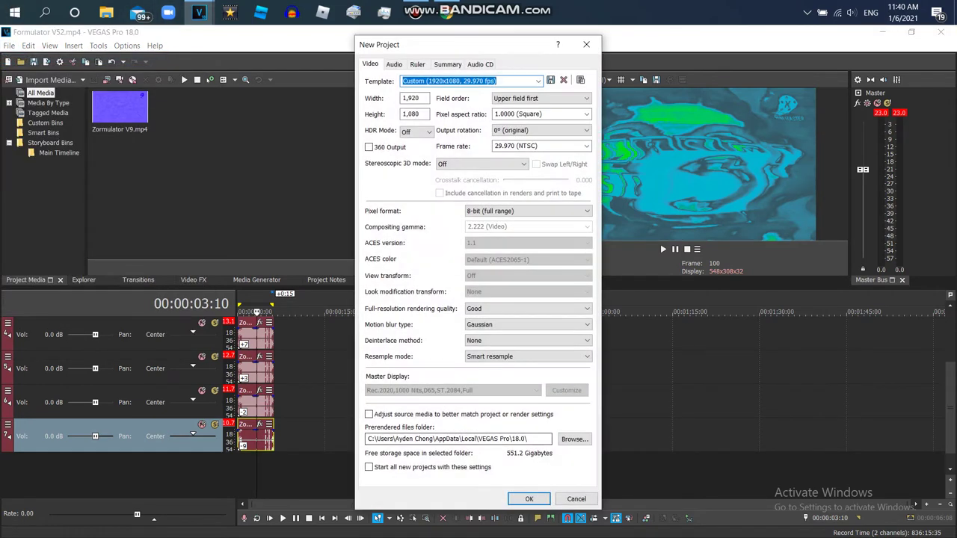
pyautogui.press('Return')
# Switch to the Formulator Effects project and place the playhead just past the last clip.
pyautogui.click(199, 12)
pyautogui.click(131, 75)
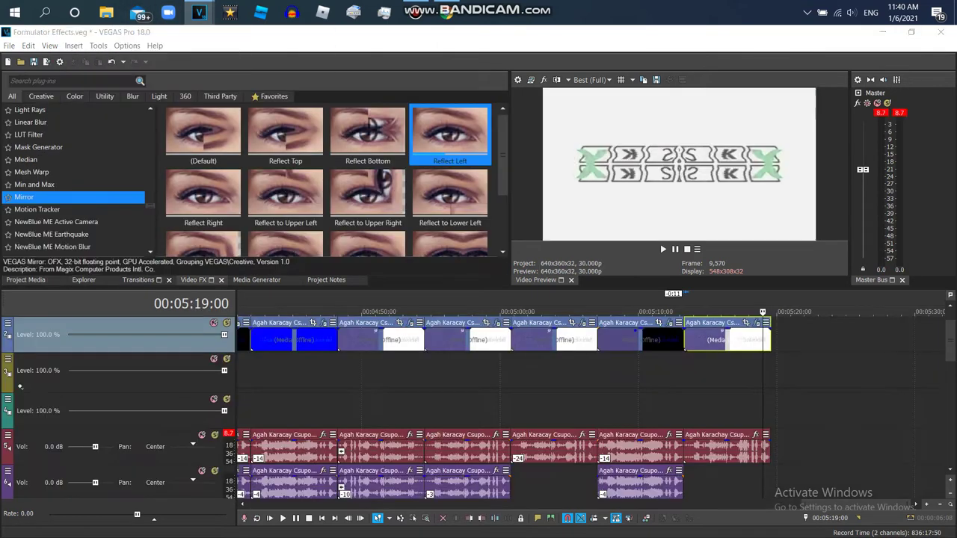
pyautogui.click(803, 312)
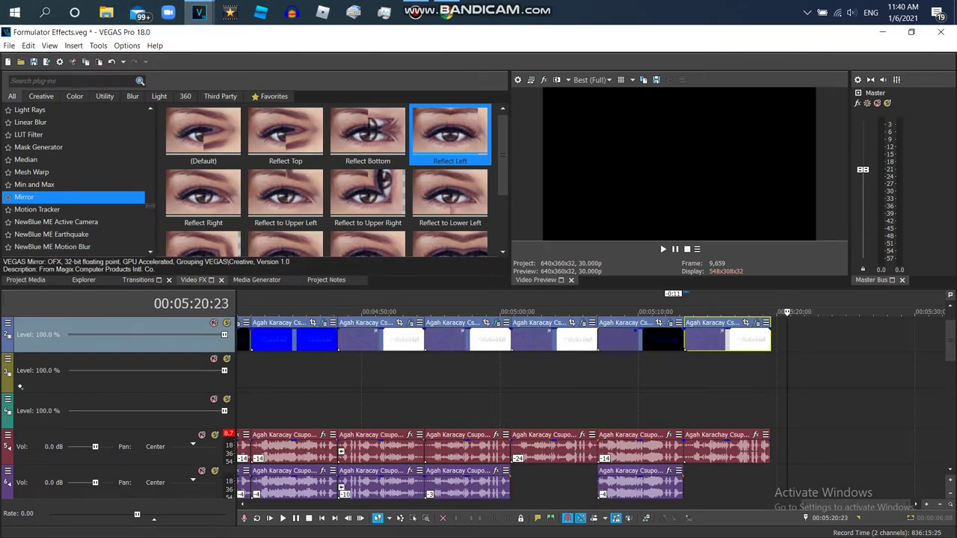
pyautogui.click(106, 12)
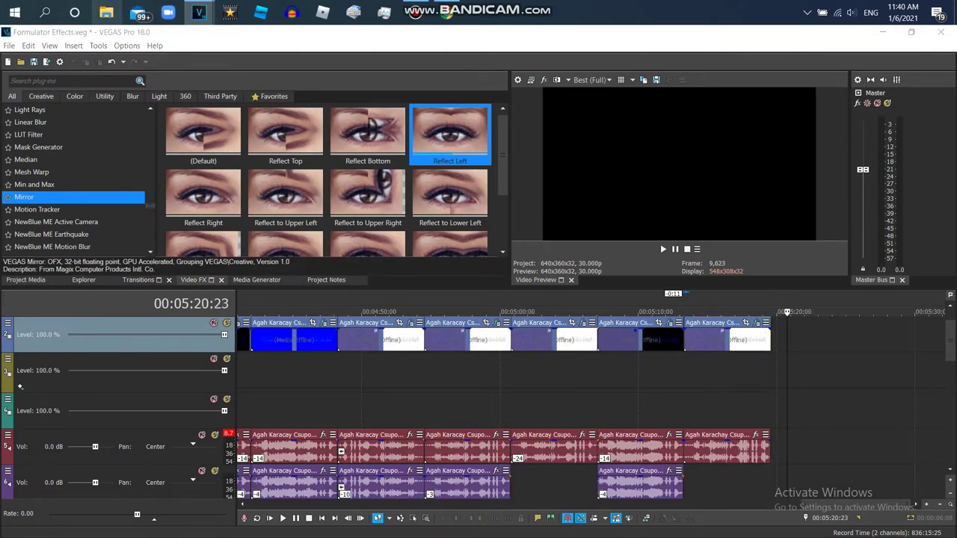
pyautogui.click(106, 12)
pyautogui.click(50, 183)
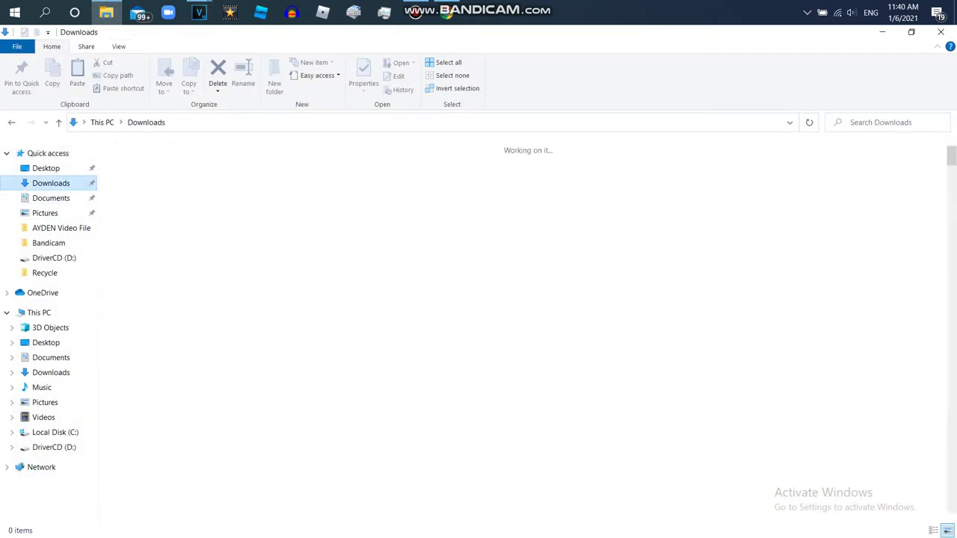
pyautogui.click(62, 228)
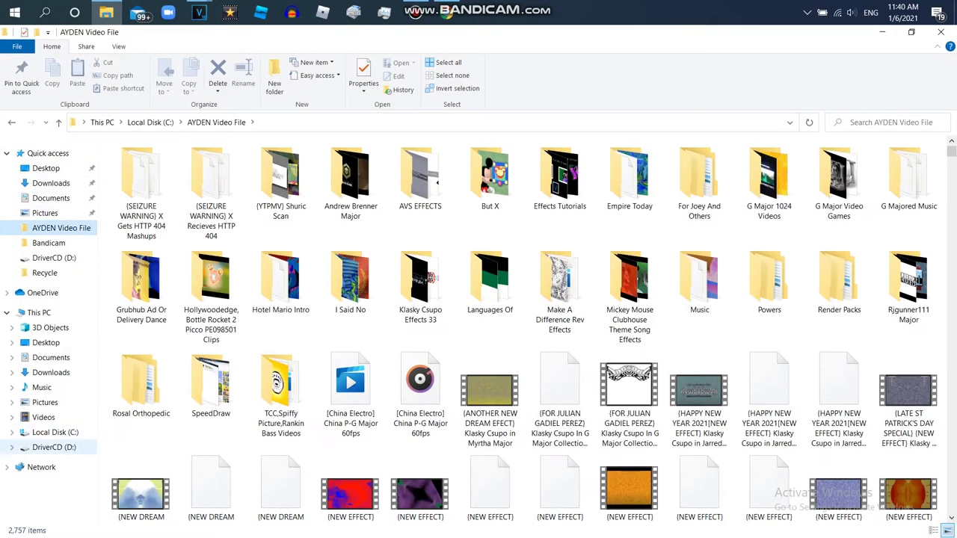
pyautogui.click(54, 447)
pyautogui.click(45, 168)
pyautogui.click(48, 153)
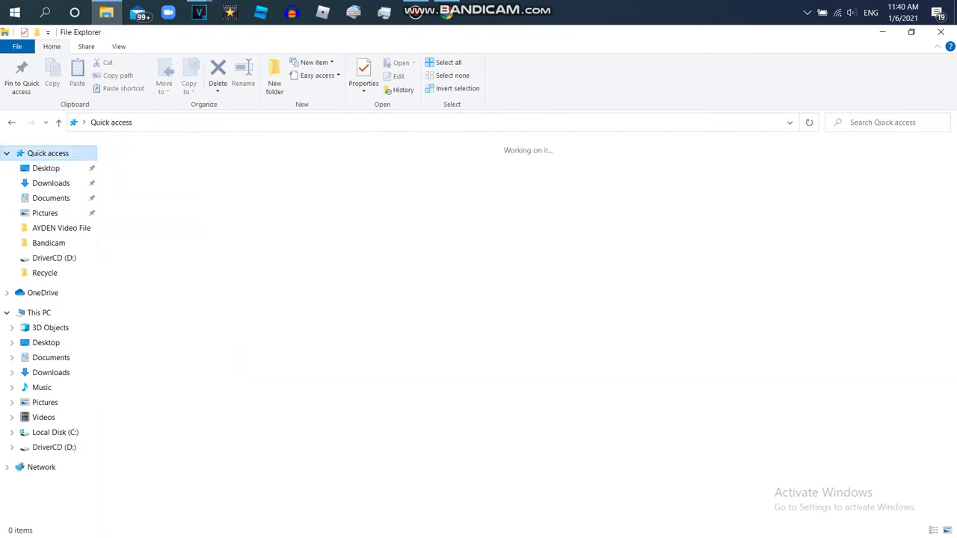
pyautogui.moveTo(166, 273); pyautogui.dragTo(152, 80)
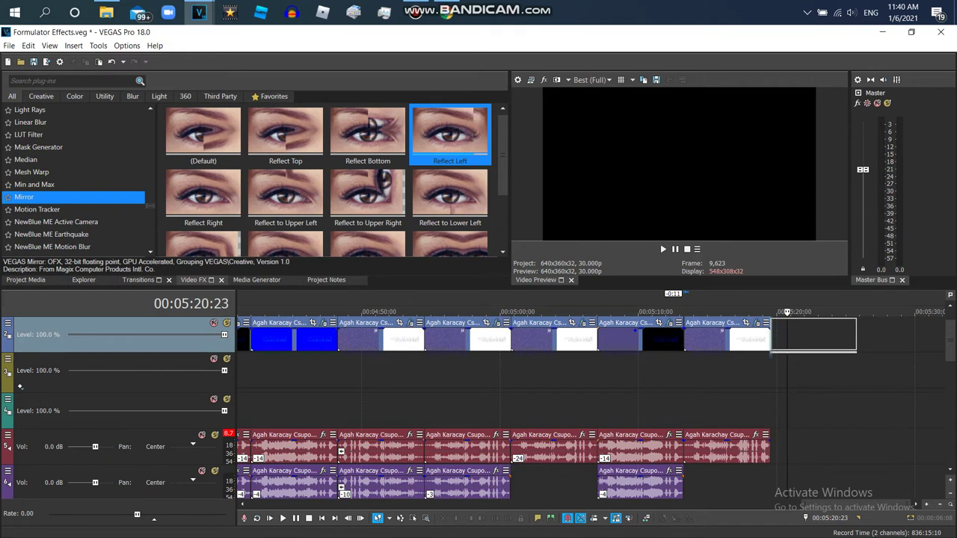
pyautogui.moveTo(773, 337); pyautogui.dragTo(773, 336)
pyautogui.click(890, 367)
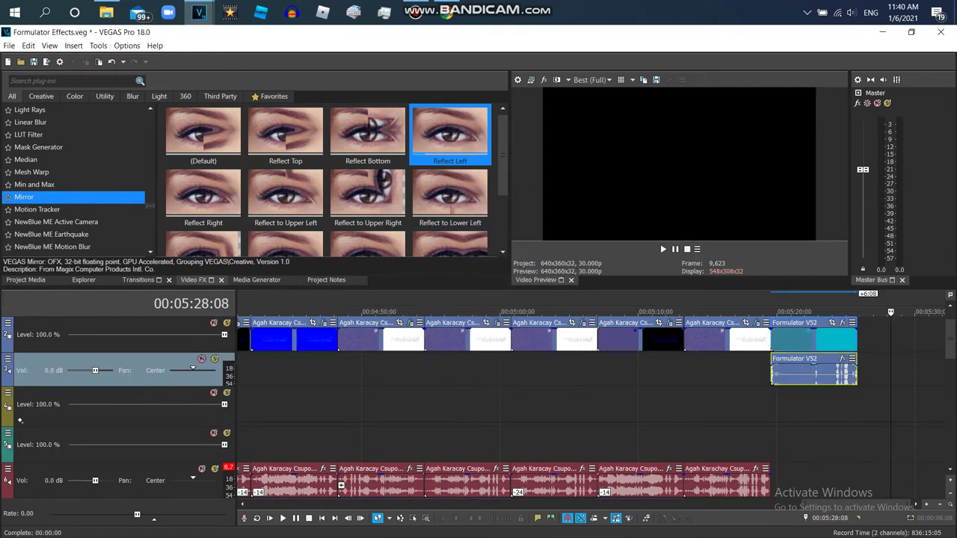
# Move the Formulator V52 audio to the end of the red audio track and delete the emptied track.
pyautogui.moveTo(839, 368)
pyautogui.mouseDown()
pyautogui.moveTo(850, 368)
pyautogui.moveTo(814, 482)
pyautogui.moveTo(804, 482)
pyautogui.mouseUp()
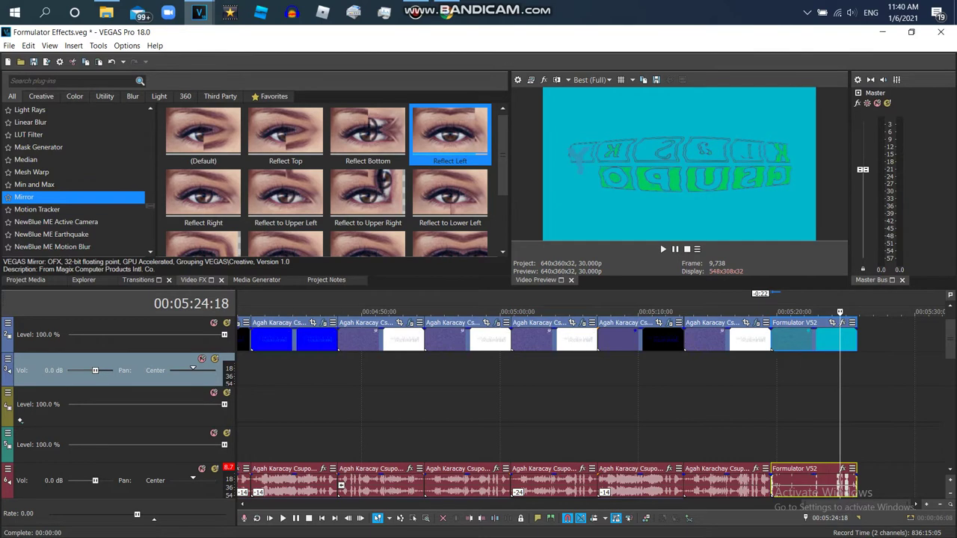
pyautogui.rightClick(762, 359)
pyautogui.click(795, 271)
# Save the Formulator Effects project and preview the Formulator V52 clip.
pyautogui.click(9, 45)
pyautogui.click(20, 102)
pyautogui.click(771, 374)
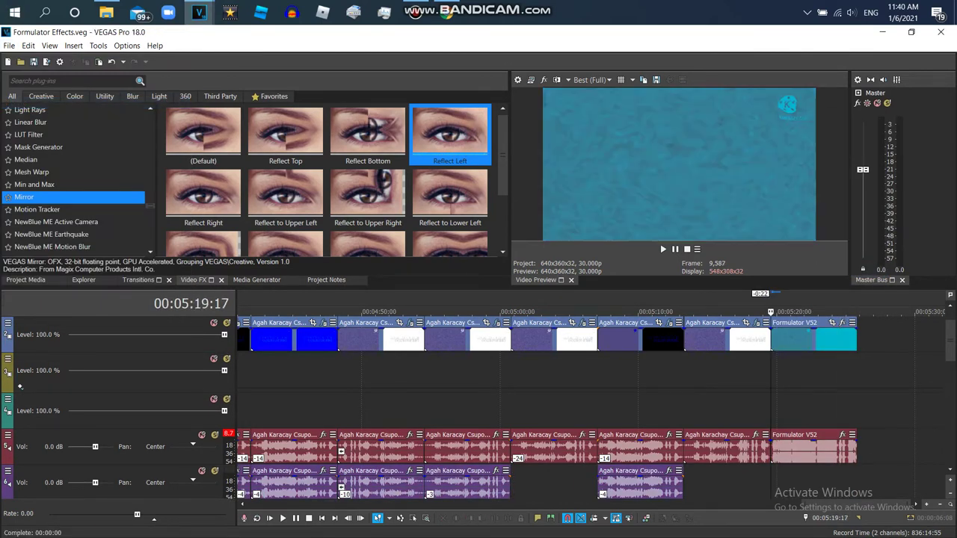
pyautogui.press('space')
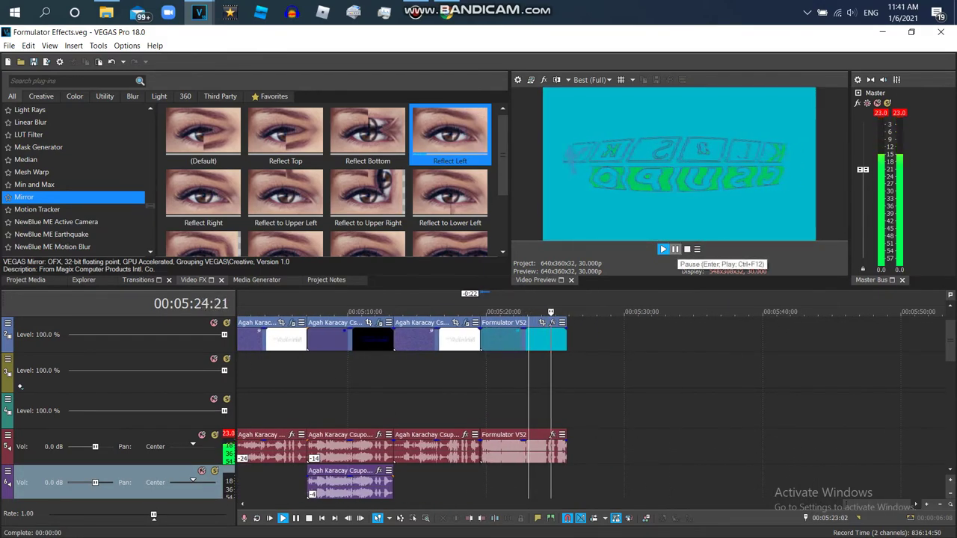
pyautogui.press('Return')
# Switch to the browser, open the Klasky Csupo In Formulator V53 video from the playlist, pause it and expand its description.
pyautogui.hotkey('alt', 'Tab')
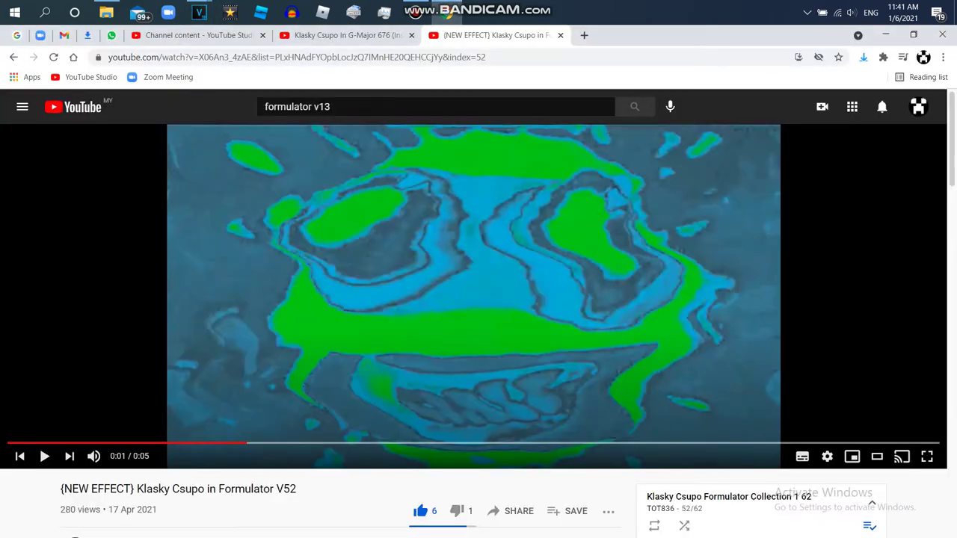
pyautogui.scroll(-5, 478, 314)
pyautogui.click(783, 365)
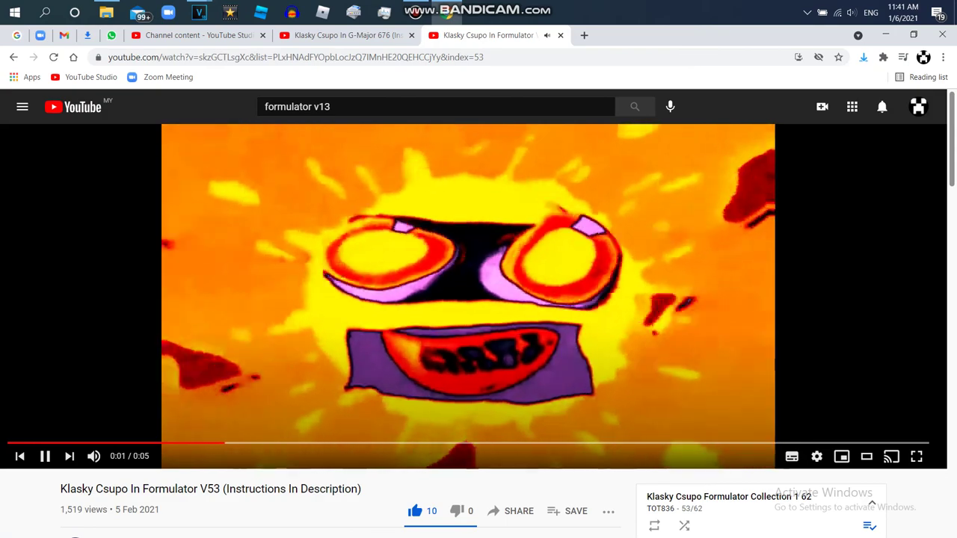
pyautogui.press('space')
pyautogui.scroll(-4, 478, 314)
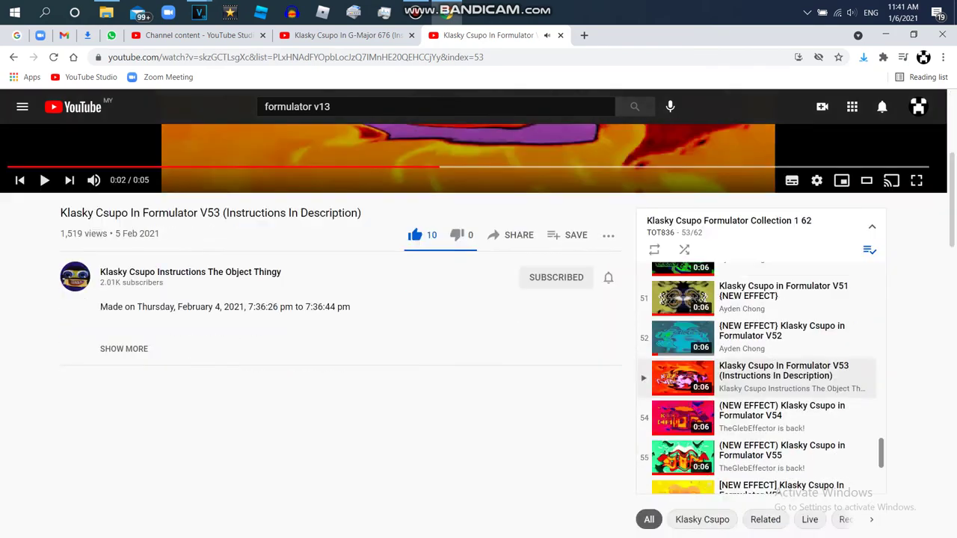
pyautogui.scroll(-1, 478, 314)
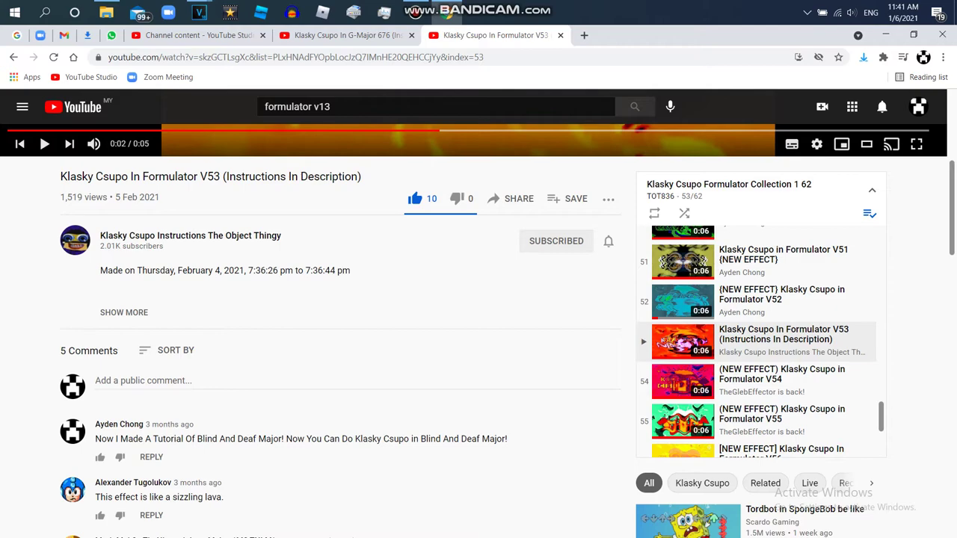
pyautogui.click(124, 313)
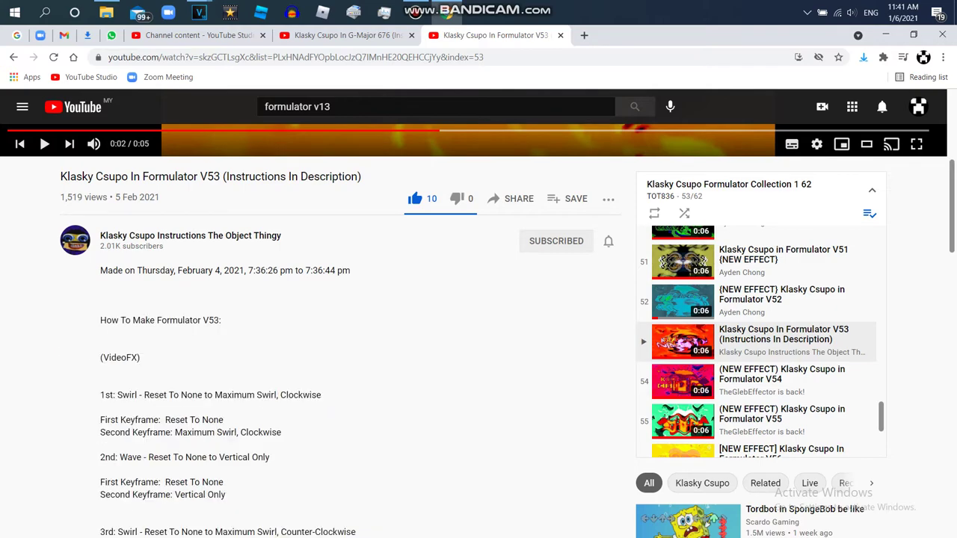
# Read the audio track instructions in the Formulator V53 video description.
pyautogui.scroll(-15, 478, 329)
pyautogui.scroll(2, 479, 329)
pyautogui.scroll(-3, 478, 329)
pyautogui.scroll(4, 478, 329)
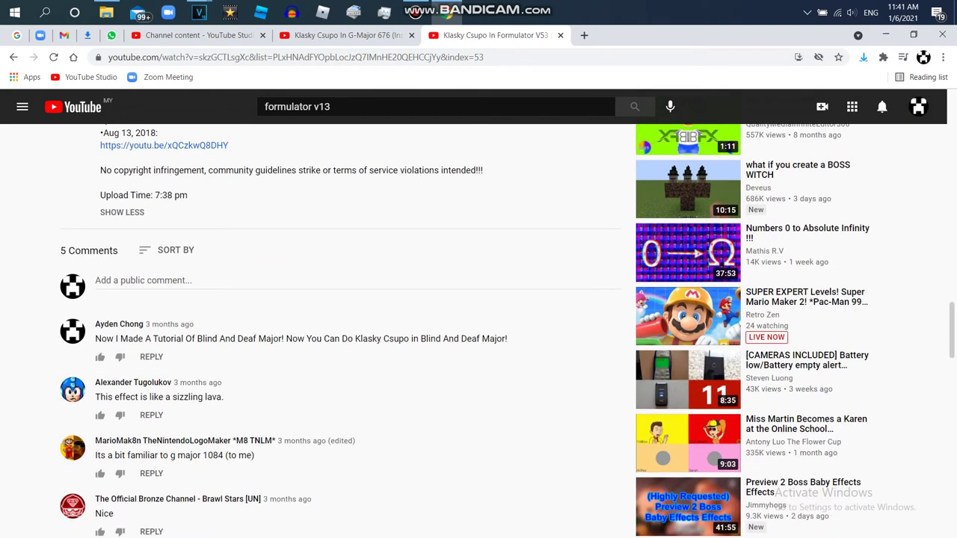
pyautogui.scroll(1, 478, 329)
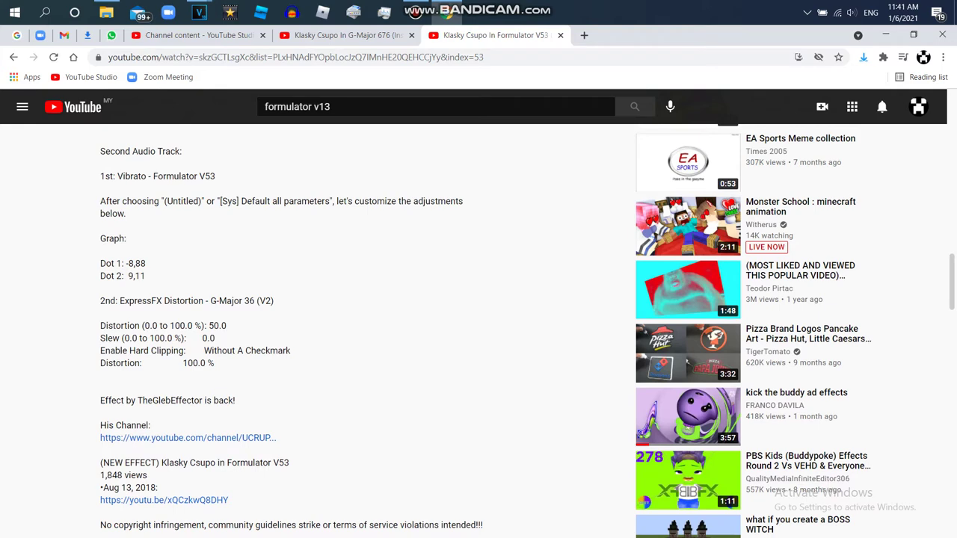
pyautogui.scroll(1, 478, 328)
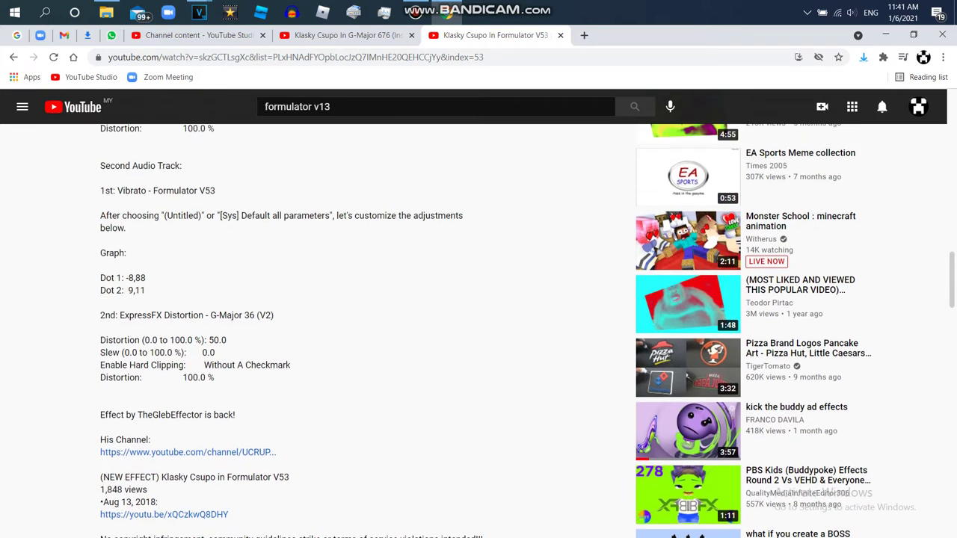
pyautogui.scroll(3, 478, 329)
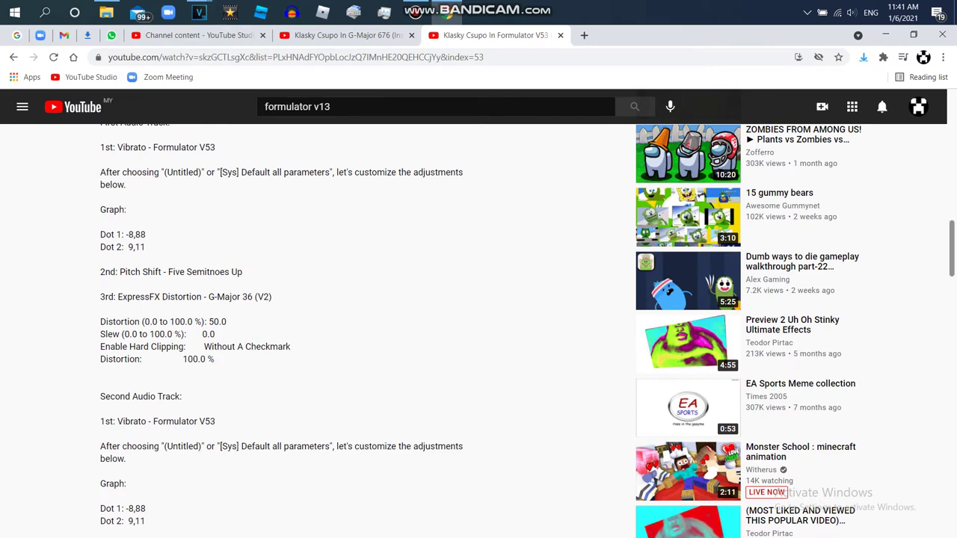
pyautogui.click(199, 13)
pyautogui.click(132, 71)
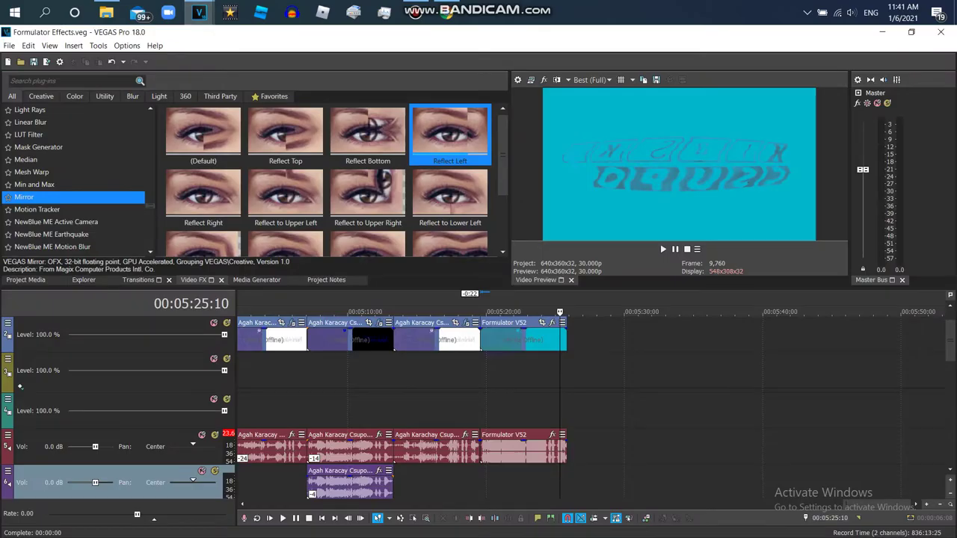
pyautogui.click(26, 280)
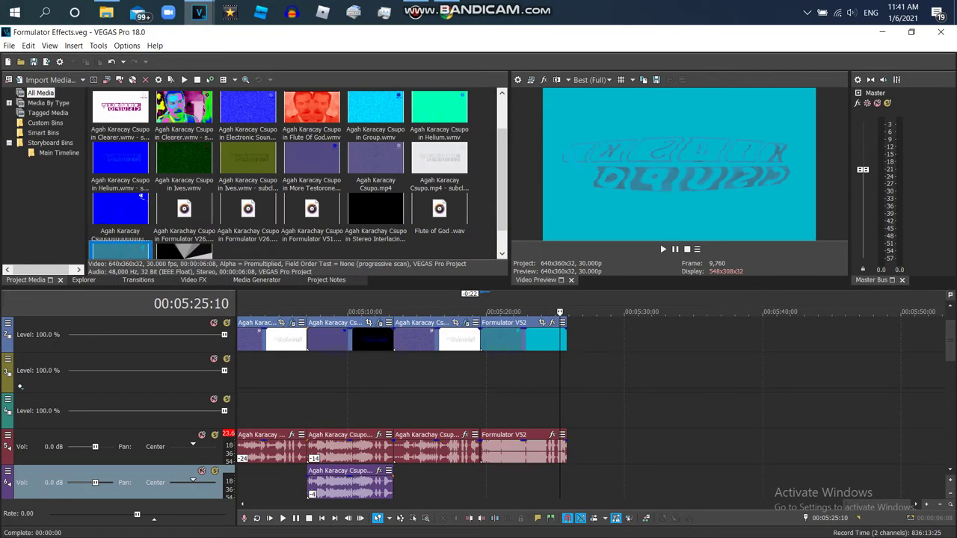
pyautogui.moveTo(375, 160); pyautogui.dragTo(585, 334)
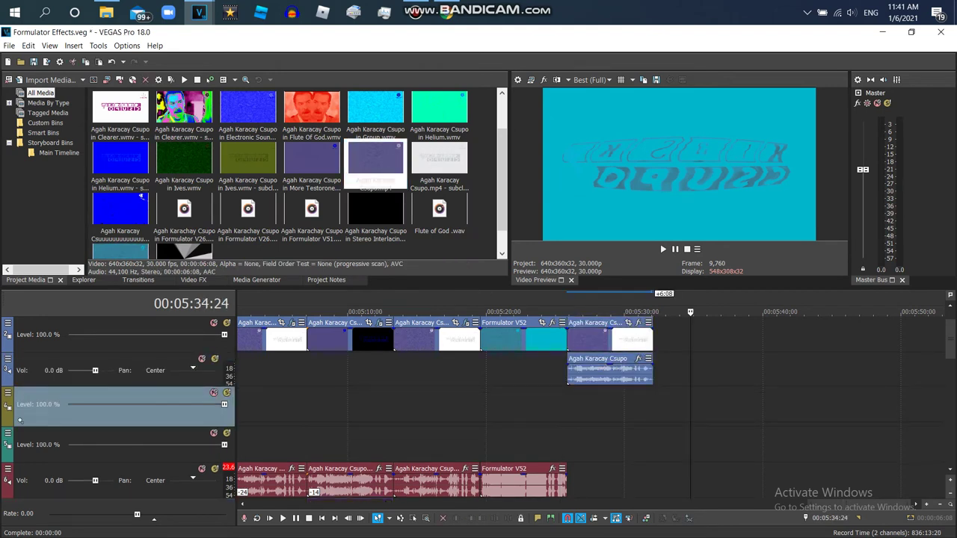
pyautogui.click(614, 372)
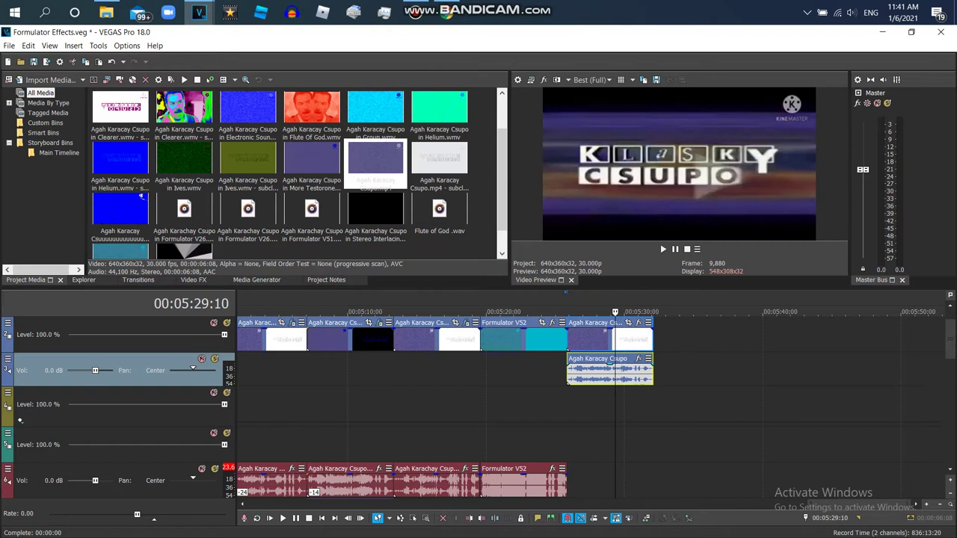
pyautogui.moveTo(614, 371); pyautogui.dragTo(614, 480)
pyautogui.click(566, 413)
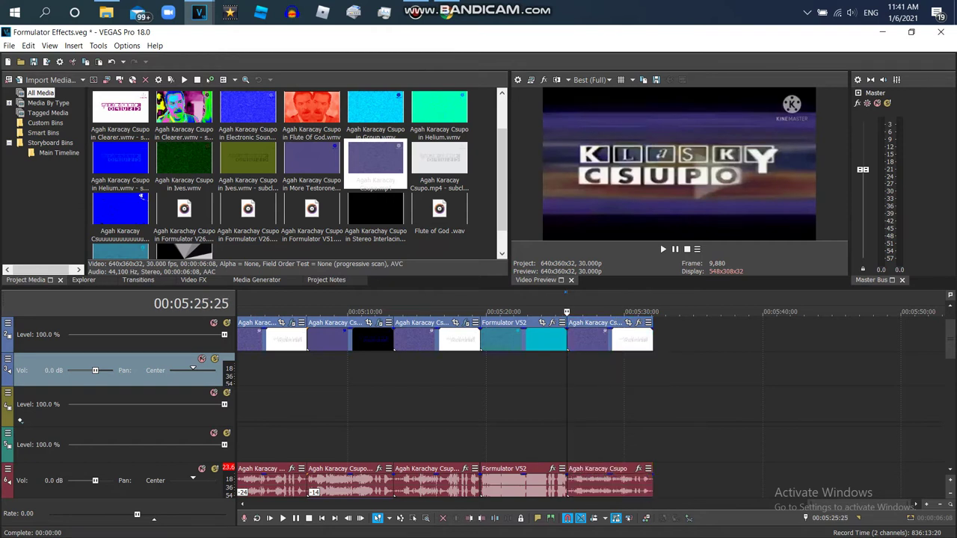
pyautogui.rightClick(566, 371)
pyautogui.click(598, 280)
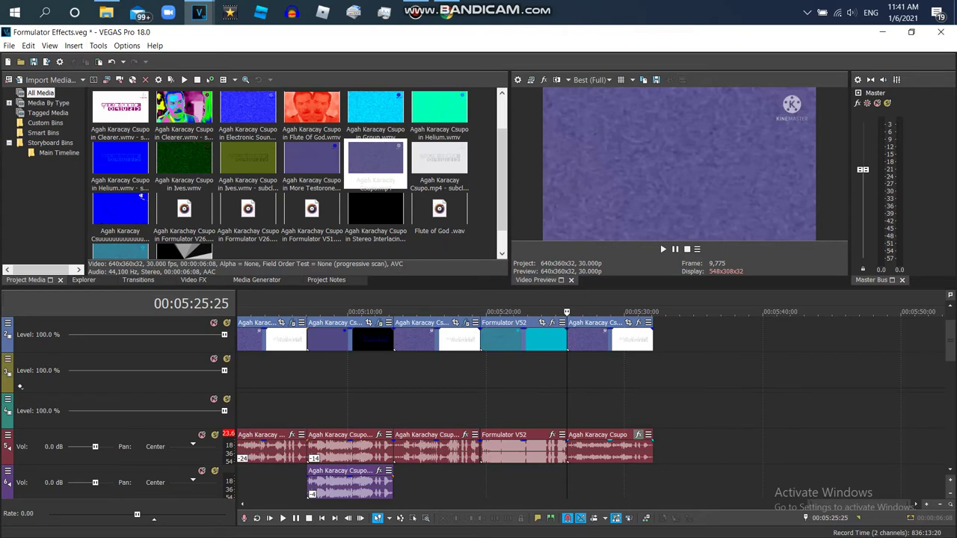
# Add the Vibrato plug-in to the effect chain of the last Agah Karacay Csupo audio clip.
pyautogui.click(637, 434)
pyautogui.click(211, 293)
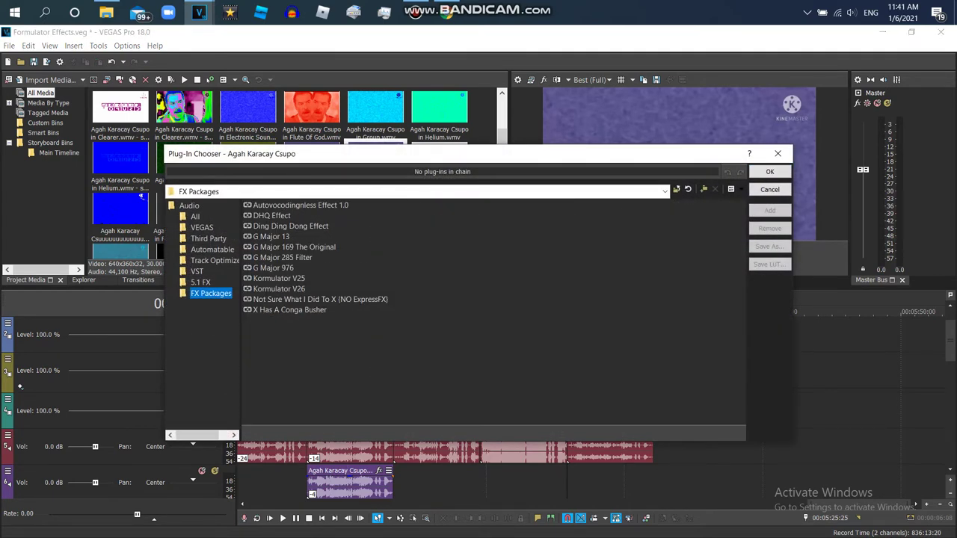
pyautogui.click(195, 217)
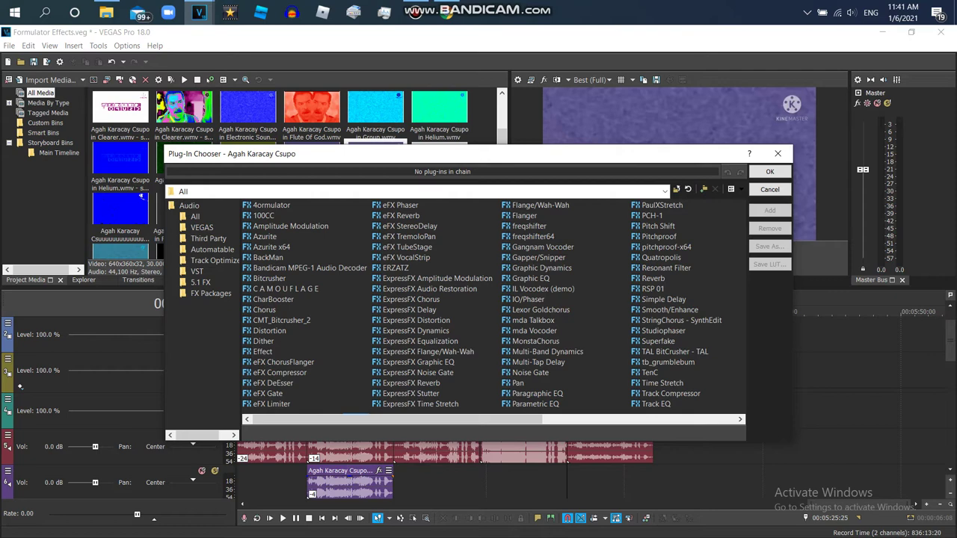
pyautogui.moveTo(358, 419); pyautogui.dragTo(455, 419)
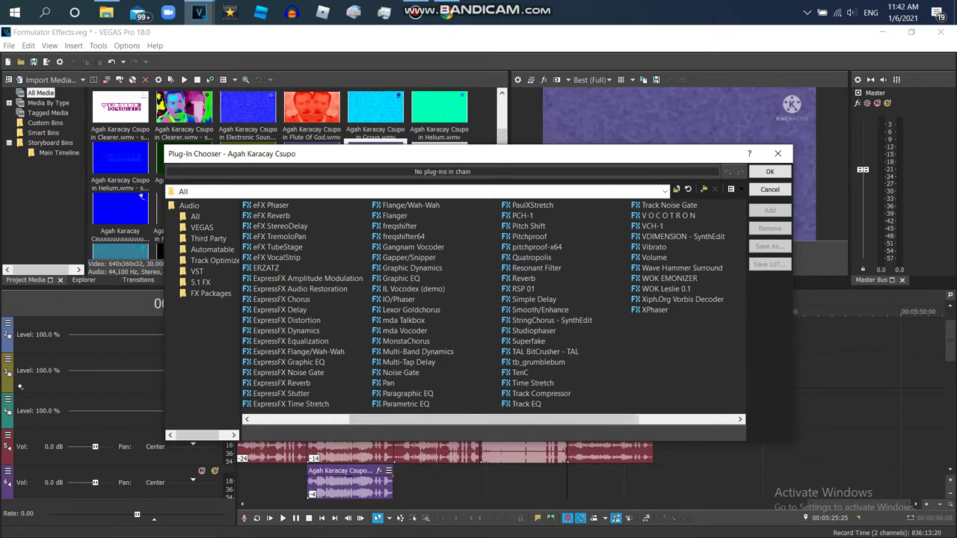
pyautogui.doubleClick(653, 246)
pyautogui.click(769, 171)
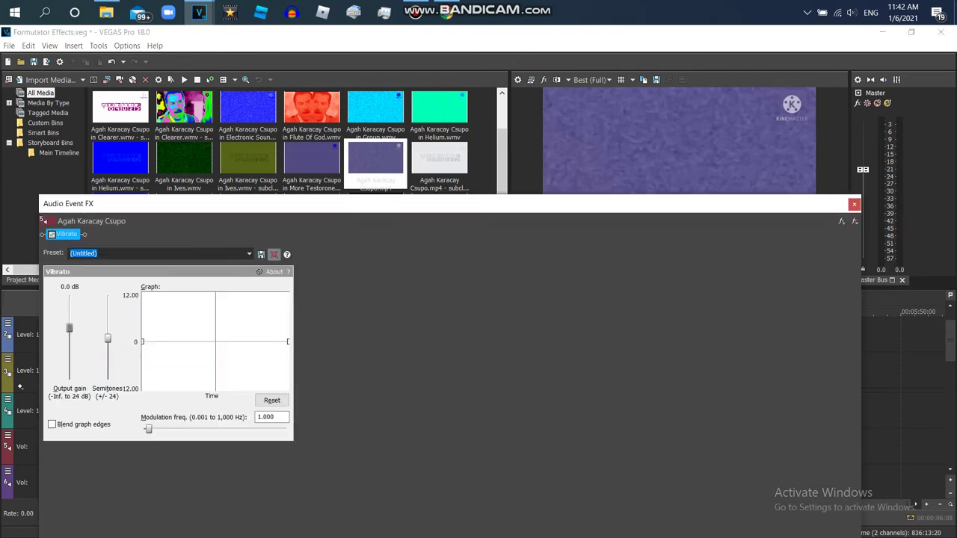
# Load the Vibrato preset X is High and set its first graph point to about -8.88, following the Formulator V53 description.
pyautogui.click(249, 254)
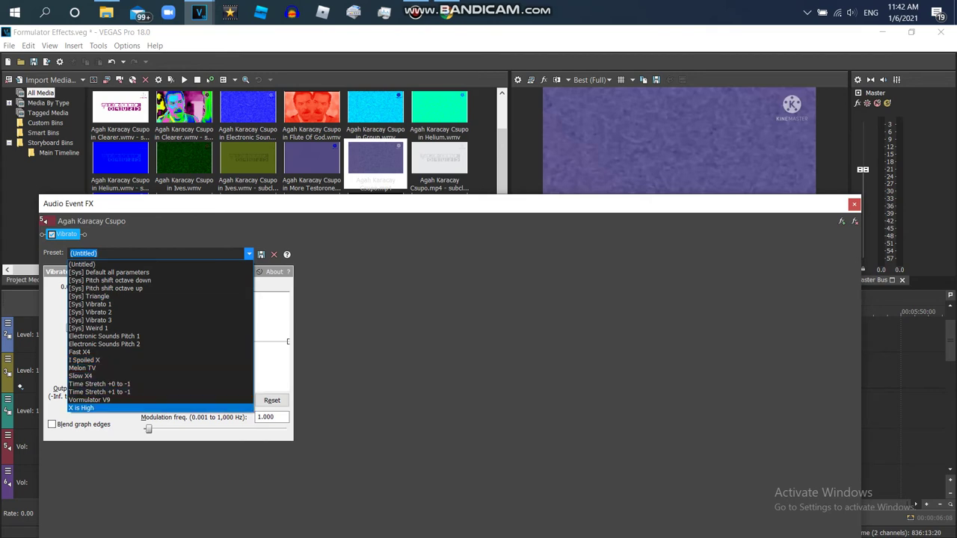
pyautogui.click(112, 408)
pyautogui.click(446, 12)
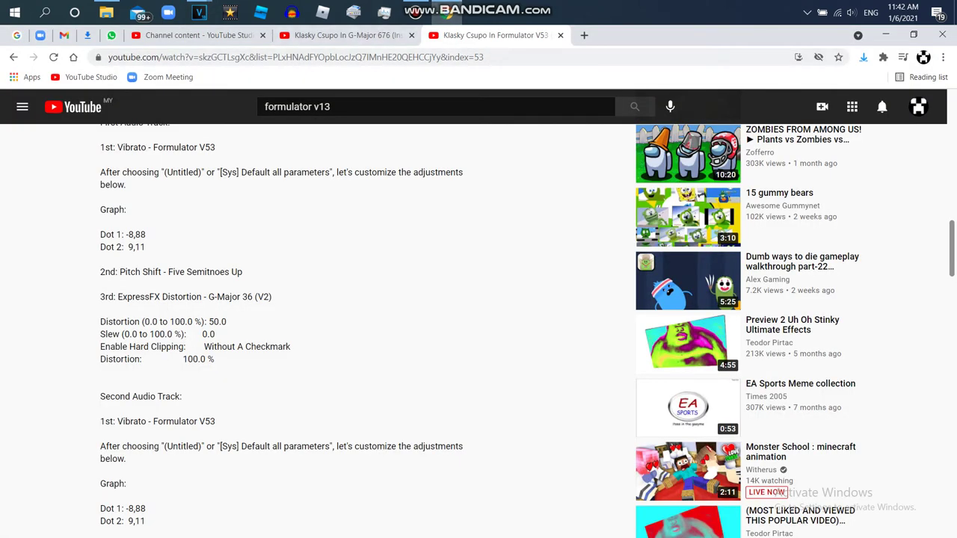
pyautogui.moveTo(199, 12)
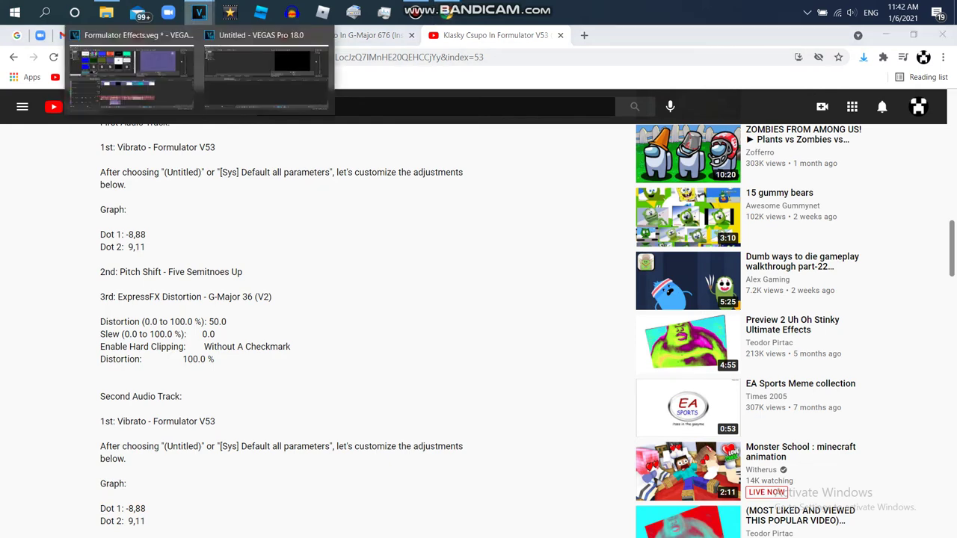
pyautogui.click(133, 66)
pyautogui.moveTo(143, 389); pyautogui.dragTo(143, 378)
pyautogui.click(446, 12)
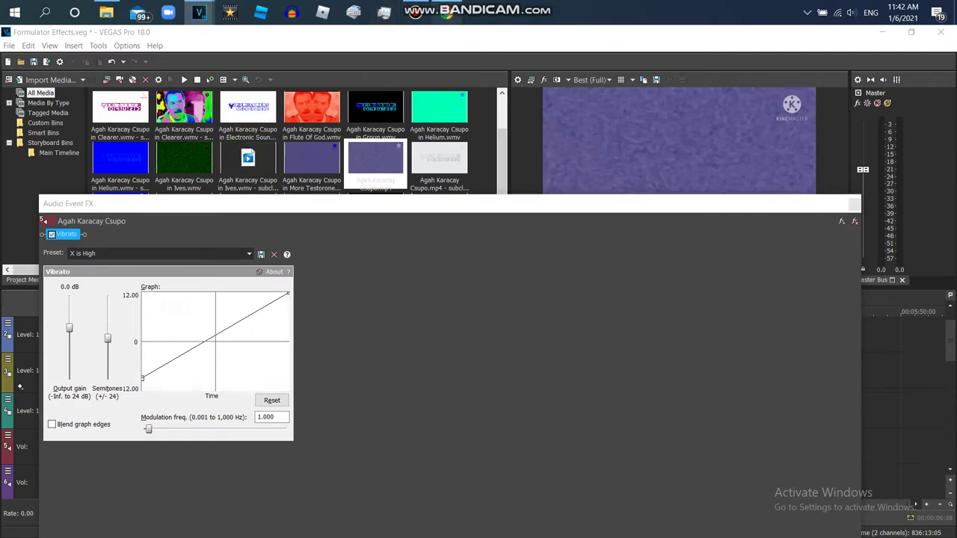
pyautogui.moveTo(199, 12)
pyautogui.click(133, 66)
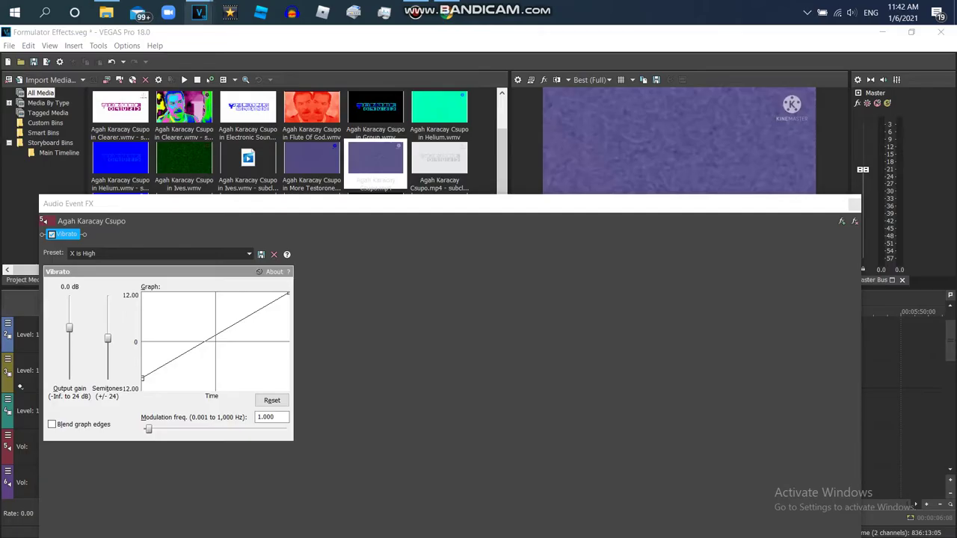
pyautogui.moveTo(143, 378); pyautogui.dragTo(143, 377)
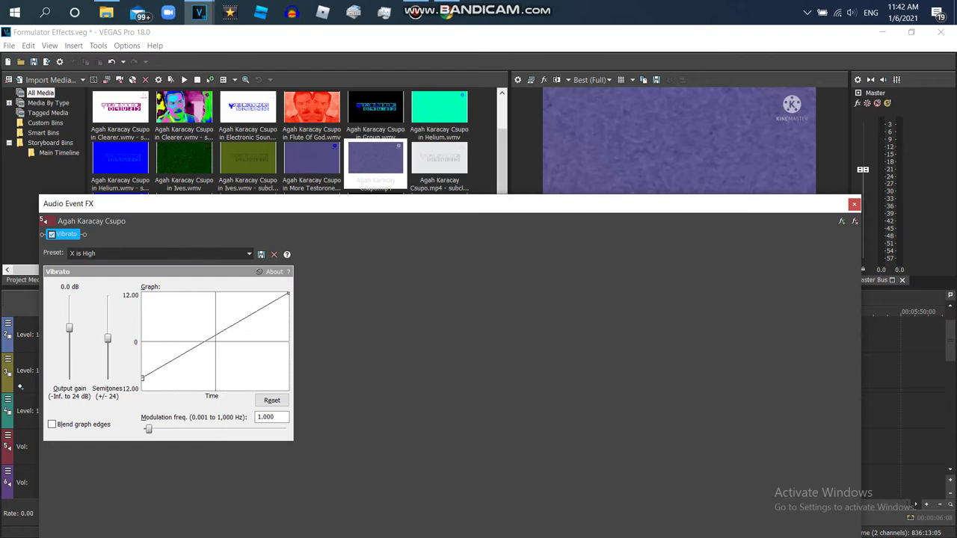
# Check the Formulator V53 description again and lower the second Vibrato graph point to about 9.11 semitones.
pyautogui.click(446, 12)
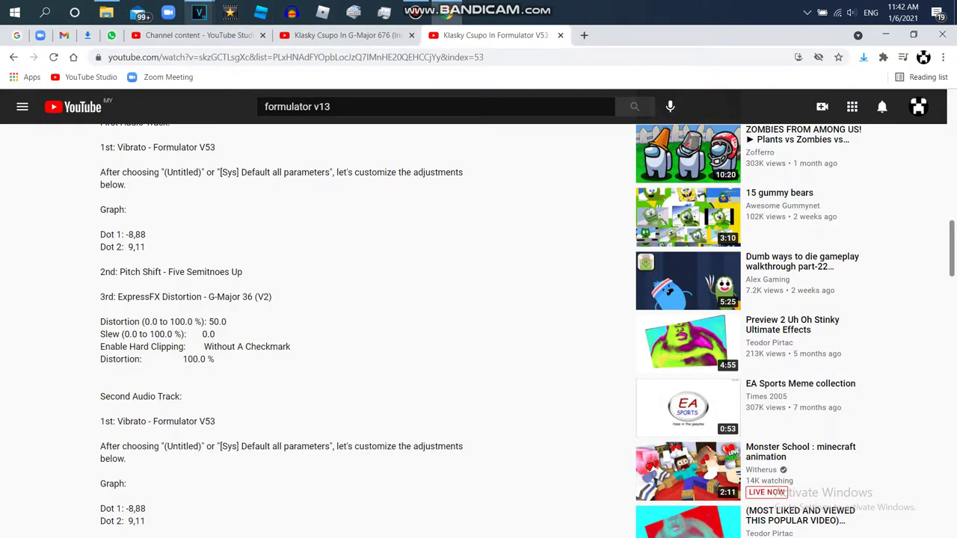
pyautogui.moveTo(198, 13)
pyautogui.click(131, 71)
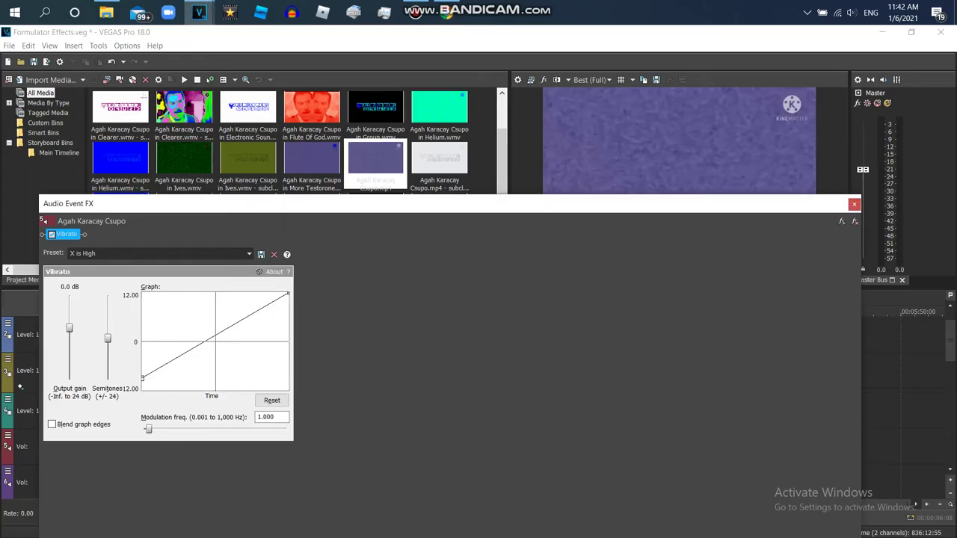
pyautogui.moveTo(289, 293); pyautogui.dragTo(289, 300)
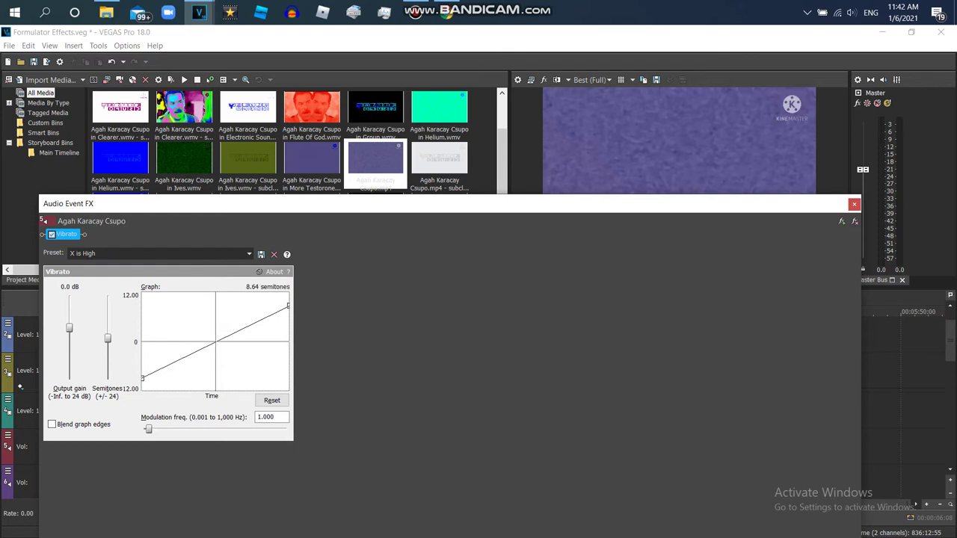
# Save the Vibrato settings as preset Formulator V53, raise the output gain to near its maximum, and play back the clip.
pyautogui.click(94, 254)
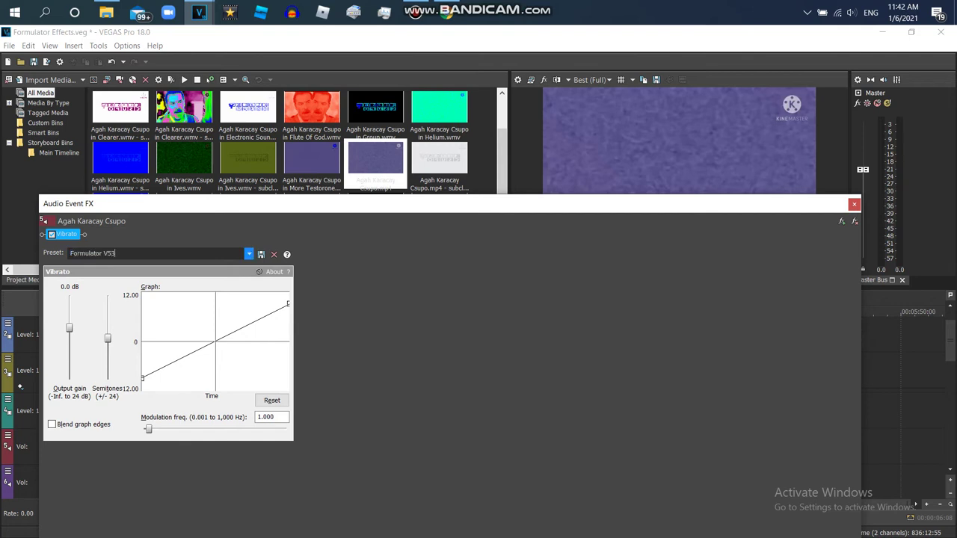
pyautogui.click(261, 254)
pyautogui.moveTo(69, 328); pyautogui.dragTo(69, 297)
pyautogui.click(853, 203)
pyautogui.press('space')
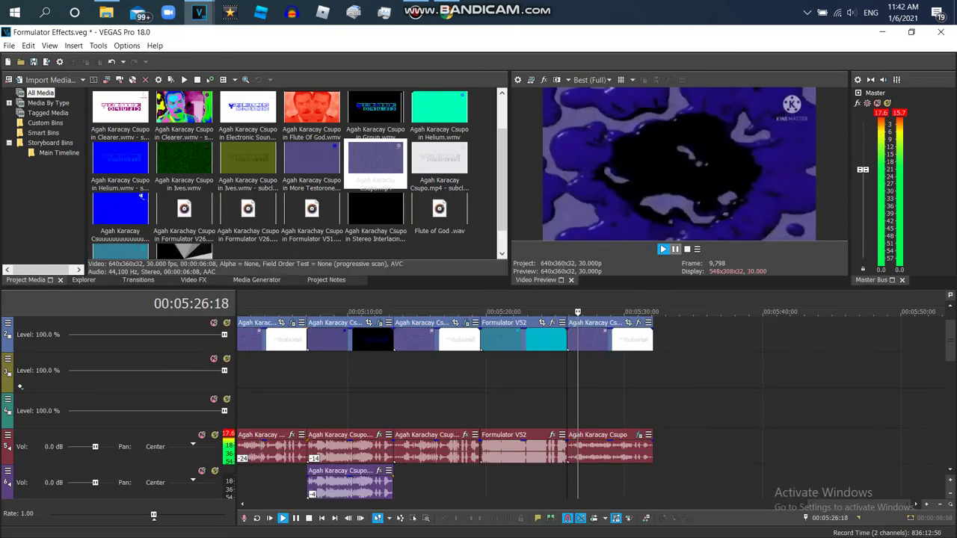
pyautogui.press('space')
# Paste a copy of the last Agah Karacay Csupo clip beneath the red audio track, aligned with the original's start.
pyautogui.rightClick(604, 338)
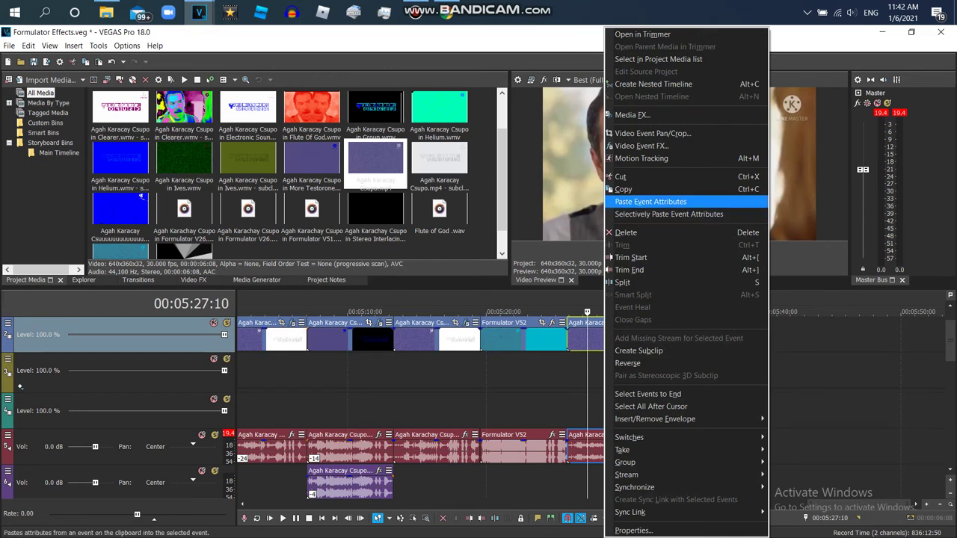
pyautogui.click(624, 189)
pyautogui.rightClick(579, 480)
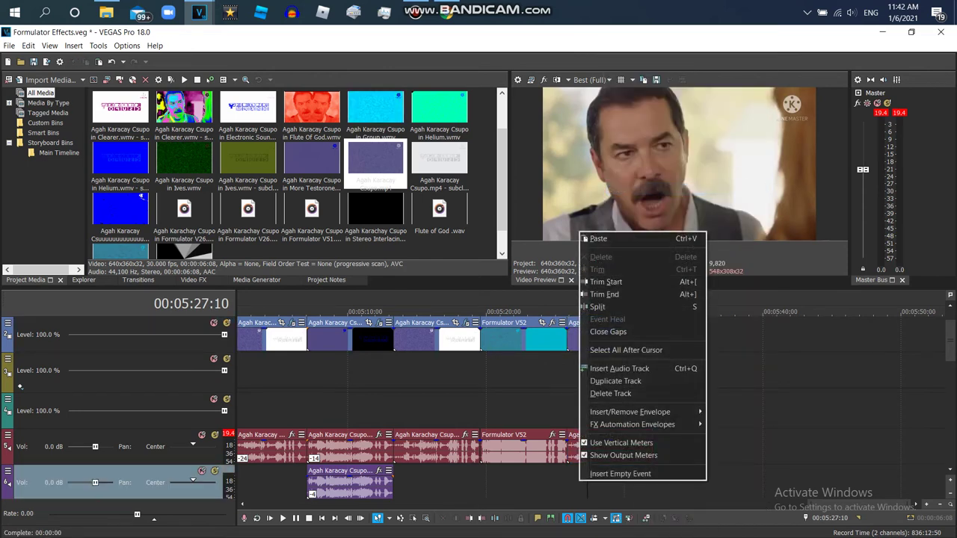
pyautogui.click(599, 238)
pyautogui.moveTo(628, 485); pyautogui.dragTo(607, 484)
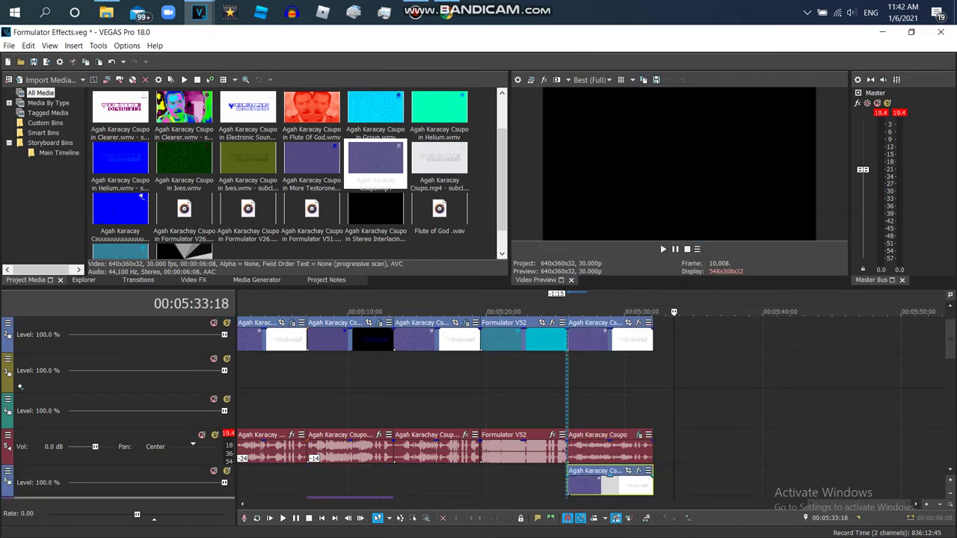
# Delete the pasted copy's video track and move its audio onto the first purple track, under the original audio.
pyautogui.click(523, 482)
pyautogui.rightClick(523, 482)
pyautogui.click(550, 376)
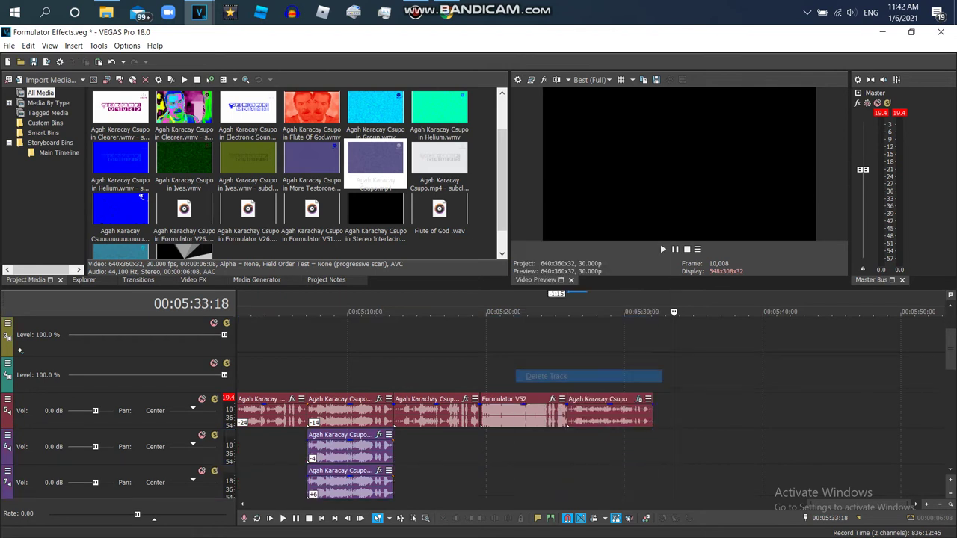
pyautogui.moveTo(949, 349); pyautogui.dragTo(950, 358)
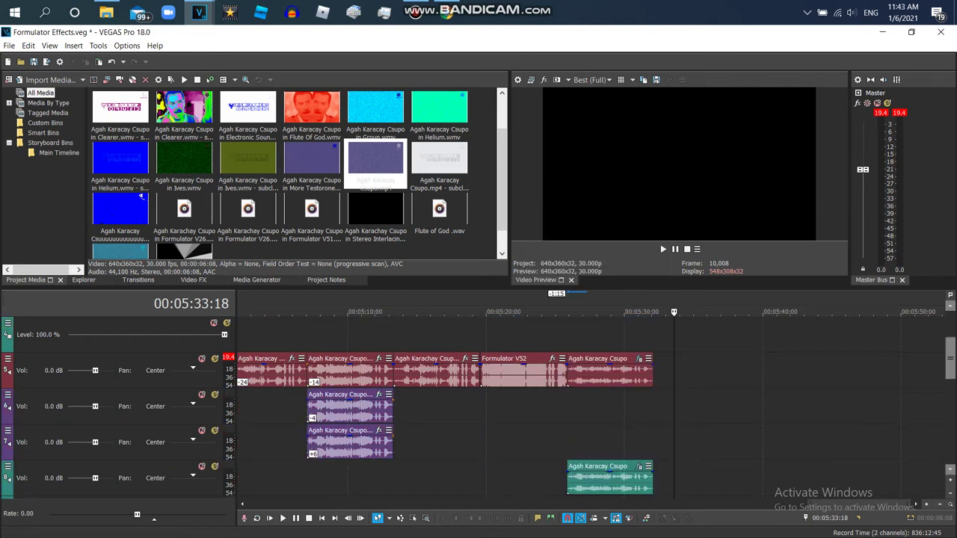
pyautogui.click(609, 480)
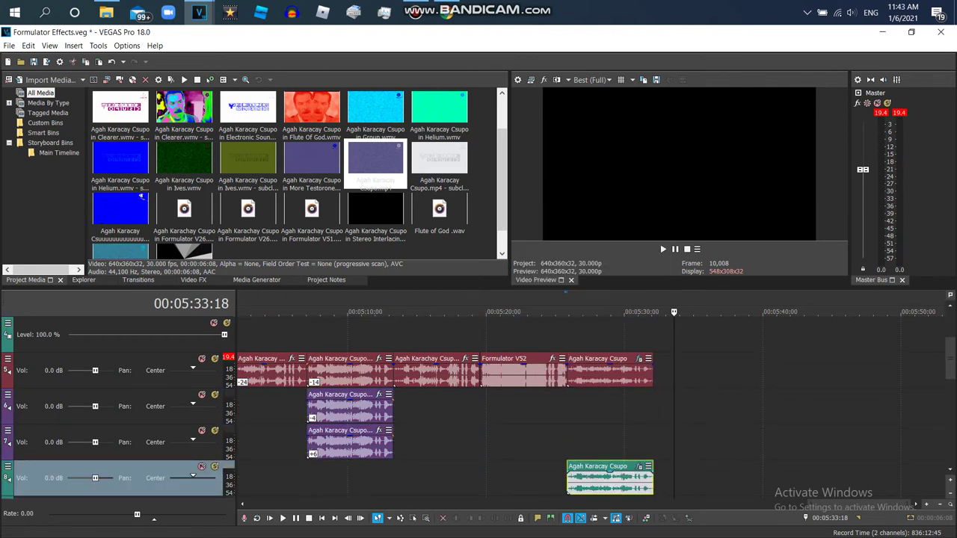
pyautogui.moveTo(609, 479); pyautogui.dragTo(609, 405)
# Set the pitch change of the copied audio clip on the purple track to +5 semitones.
pyautogui.rightClick(581, 407)
pyautogui.click(611, 530)
pyautogui.click(513, 234)
pyautogui.click(513, 259)
pyautogui.click(513, 251)
pyautogui.click(513, 263)
pyautogui.doubleClick(536, 298)
pyautogui.click(517, 437)
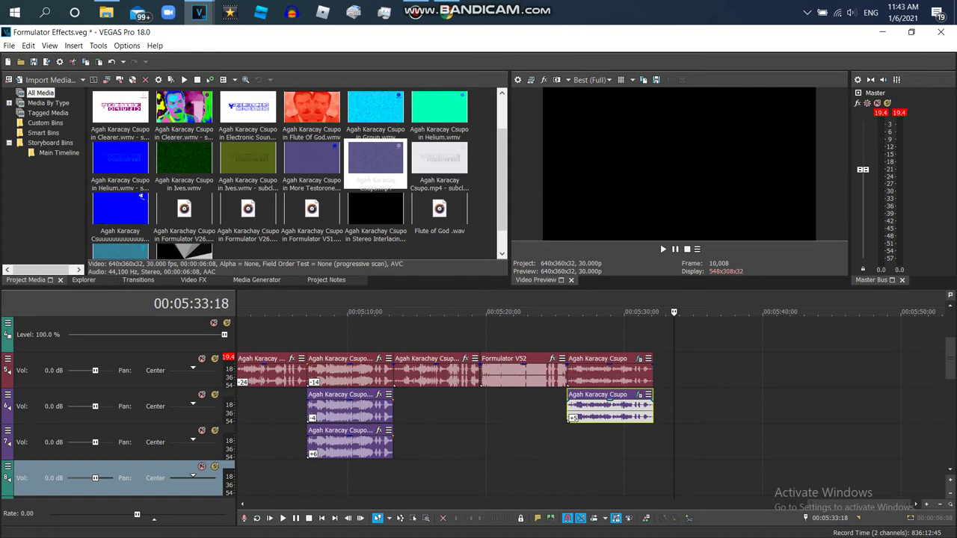
# Apply the Formulator V53 filter package to the last Agah Karacay Csupo video clip.
pyautogui.scroll(3, 20, 422)
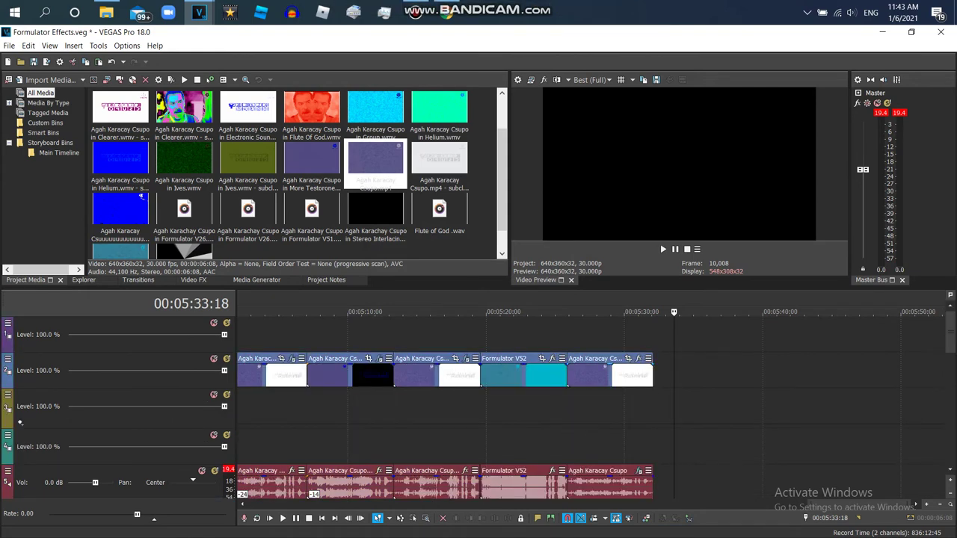
pyautogui.click(638, 359)
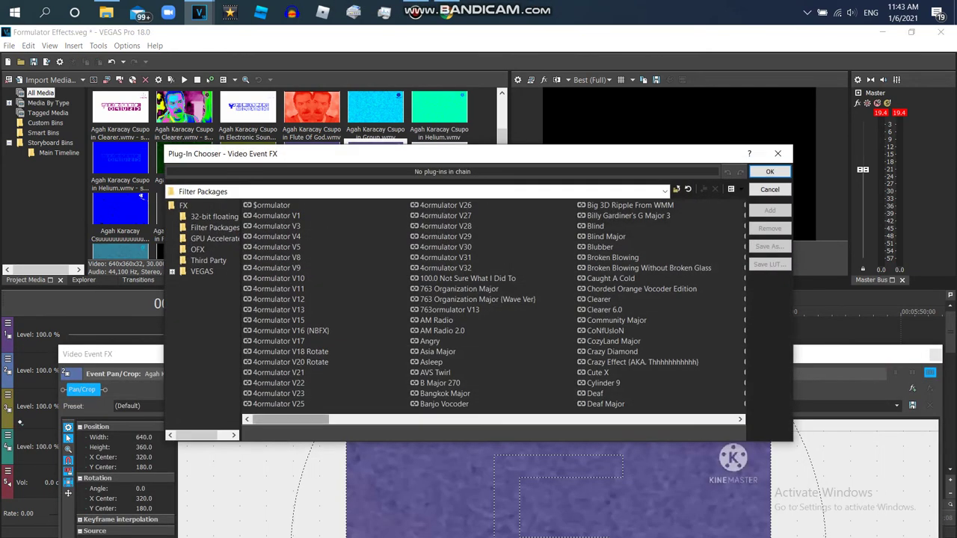
pyautogui.moveTo(291, 420)
pyautogui.mouseDown()
pyautogui.moveTo(454, 419)
pyautogui.moveTo(309, 420)
pyautogui.mouseUp()
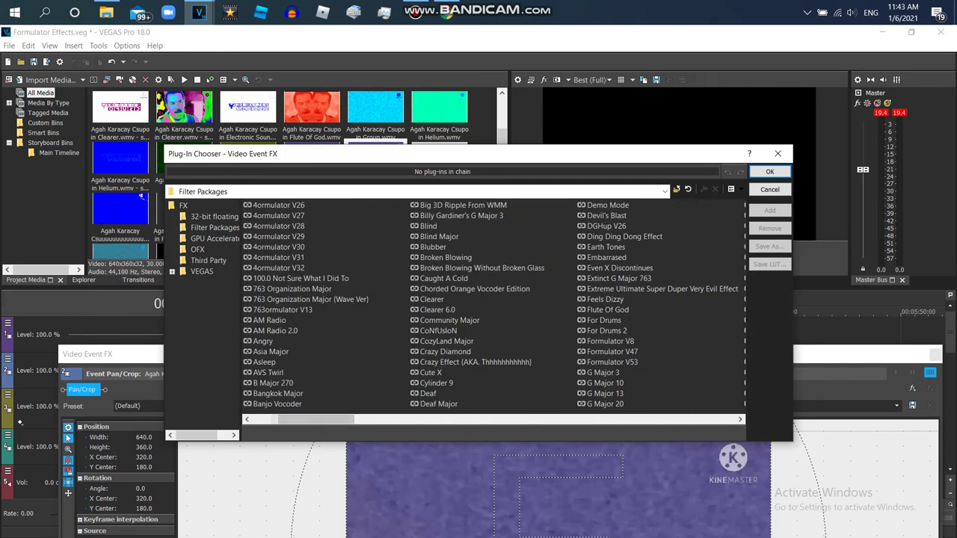
pyautogui.doubleClick(612, 363)
pyautogui.click(770, 172)
# Move the final keyframes of both Swirl effects and the Wave effect to the clip's end at 00:00:06:08.
pyautogui.moveTo(598, 355); pyautogui.dragTo(567, 102)
pyautogui.click(72, 213)
pyautogui.click(73, 212)
pyautogui.click(73, 213)
pyautogui.click(151, 138)
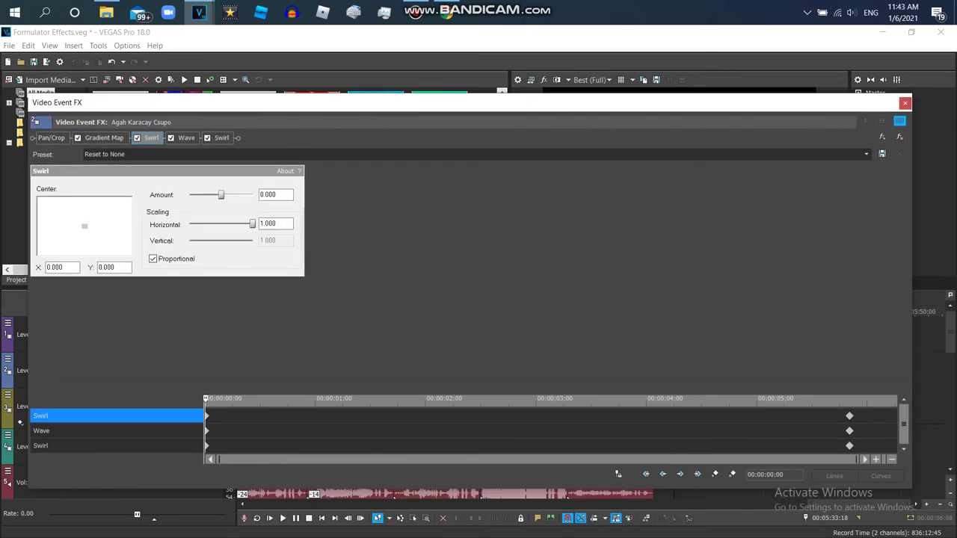
pyautogui.moveTo(260, 425); pyautogui.dragTo(911, 411)
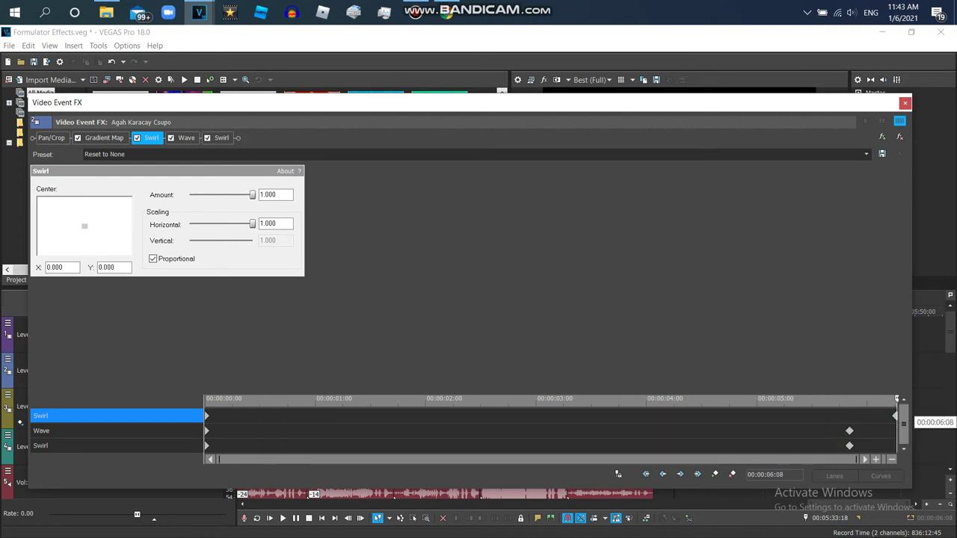
pyautogui.moveTo(849, 431); pyautogui.dragTo(908, 445)
# Check the Wave settings at the start and end of the clip's effect timeline and close the effects window.
pyautogui.click(185, 138)
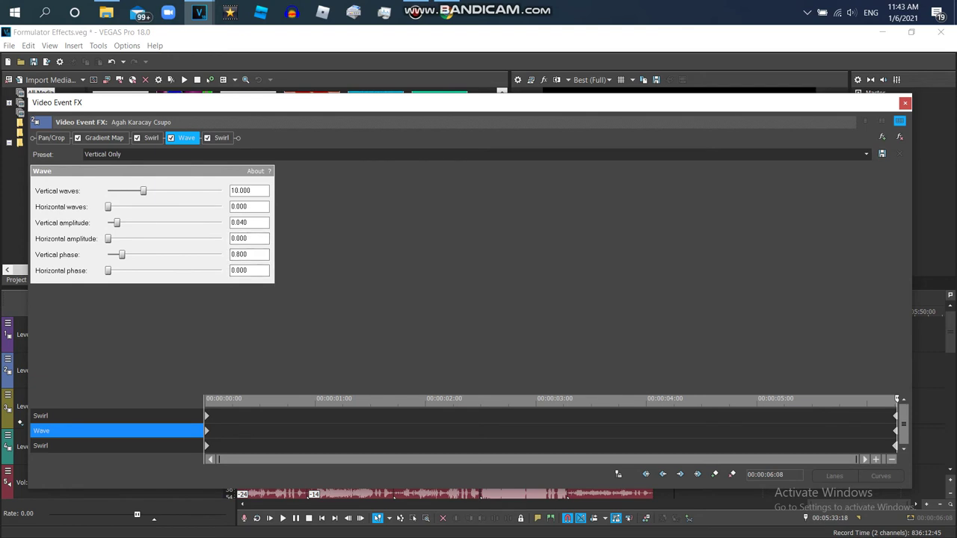
pyautogui.click(216, 416)
pyautogui.click(185, 138)
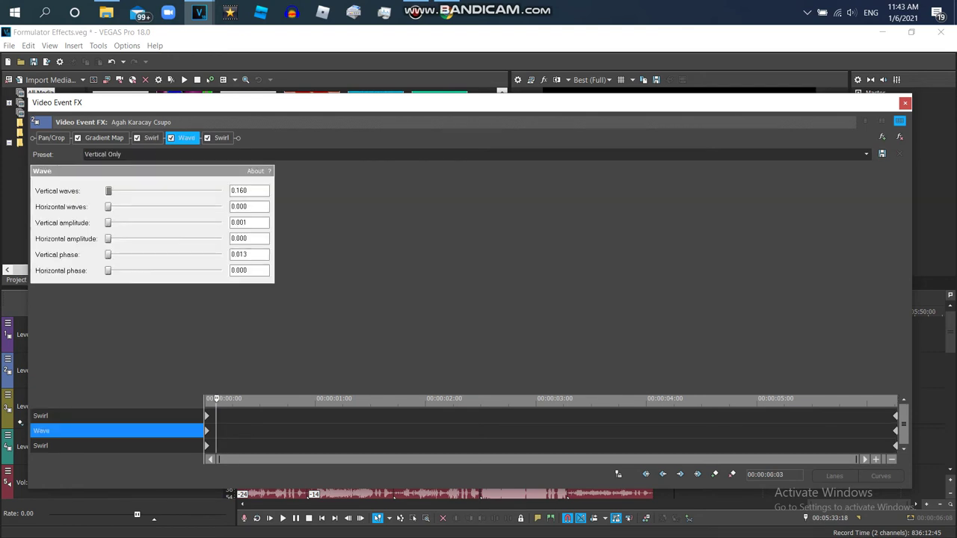
pyautogui.moveTo(216, 431); pyautogui.dragTo(897, 447)
pyautogui.click(885, 445)
pyautogui.click(905, 102)
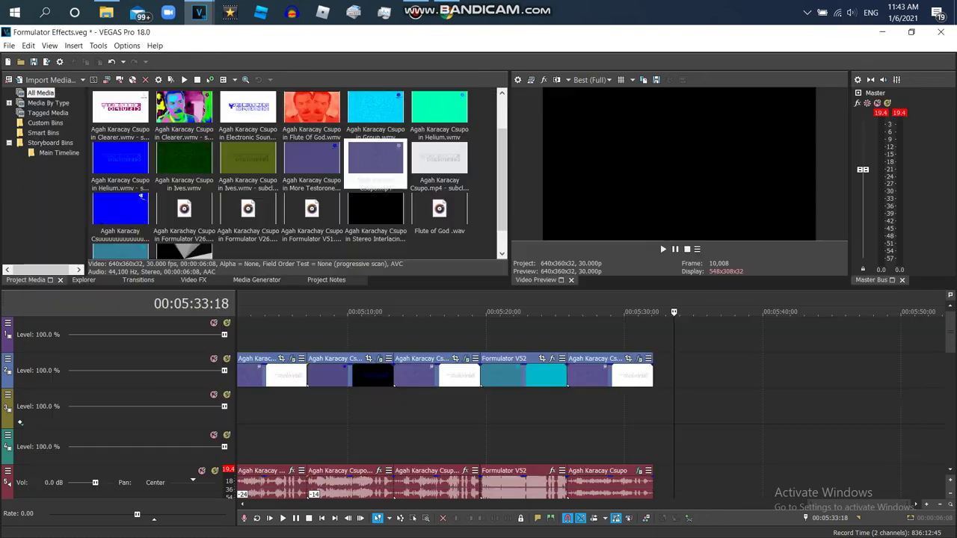
# Save the project and play back the Formulator V53 clip from its start.
pyautogui.click(9, 46)
pyautogui.click(19, 103)
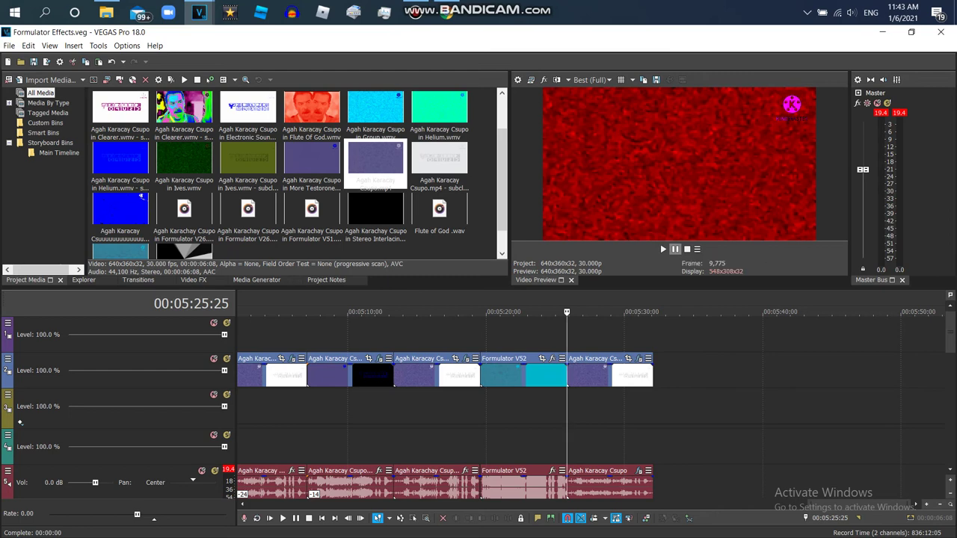
pyautogui.click(663, 249)
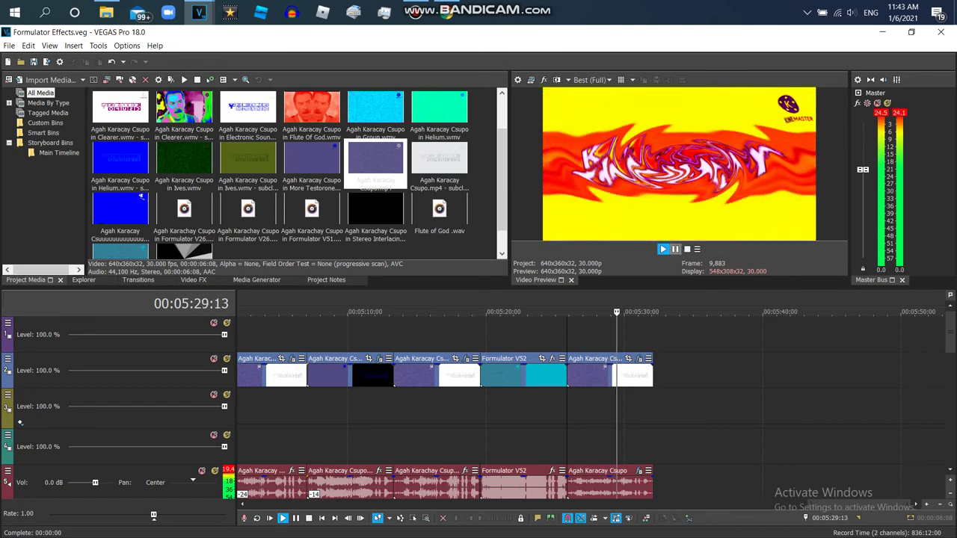
pyautogui.click(675, 249)
# Switch to YouTube, open the Klasky Csupo in Formulator V54 video, like it, and read the how-to in its description.
pyautogui.click(446, 12)
pyautogui.moveTo(952, 251); pyautogui.dragTo(952, 174)
pyautogui.click(783, 317)
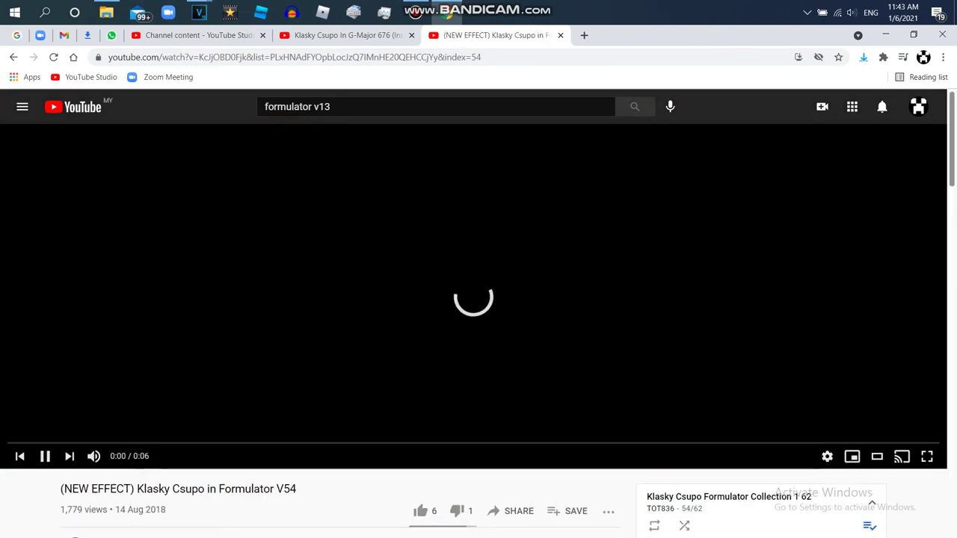
pyautogui.click(421, 512)
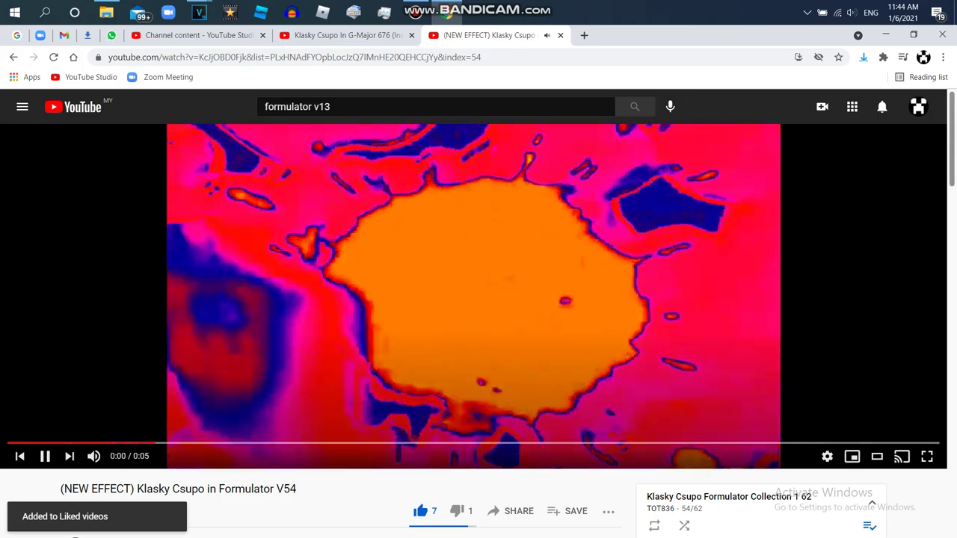
pyautogui.scroll(-5, 349, 287)
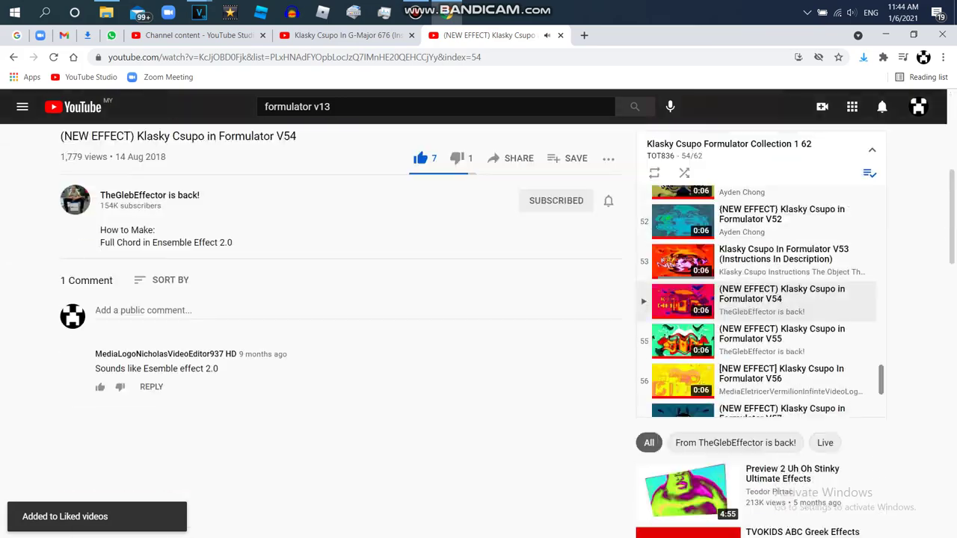
pyautogui.click(199, 13)
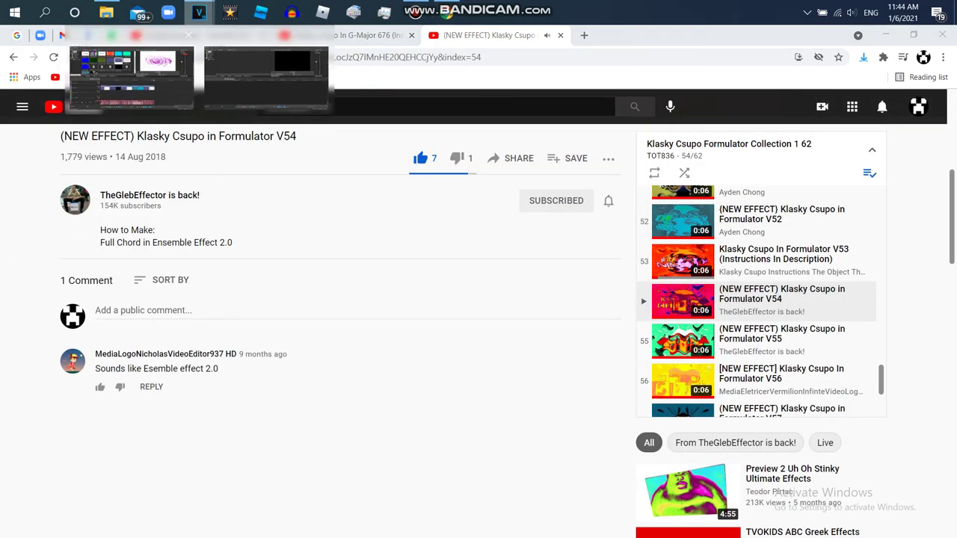
pyautogui.click(131, 74)
pyautogui.moveTo(376, 161); pyautogui.dragTo(691, 375)
pyautogui.click(628, 407)
pyautogui.click(625, 407)
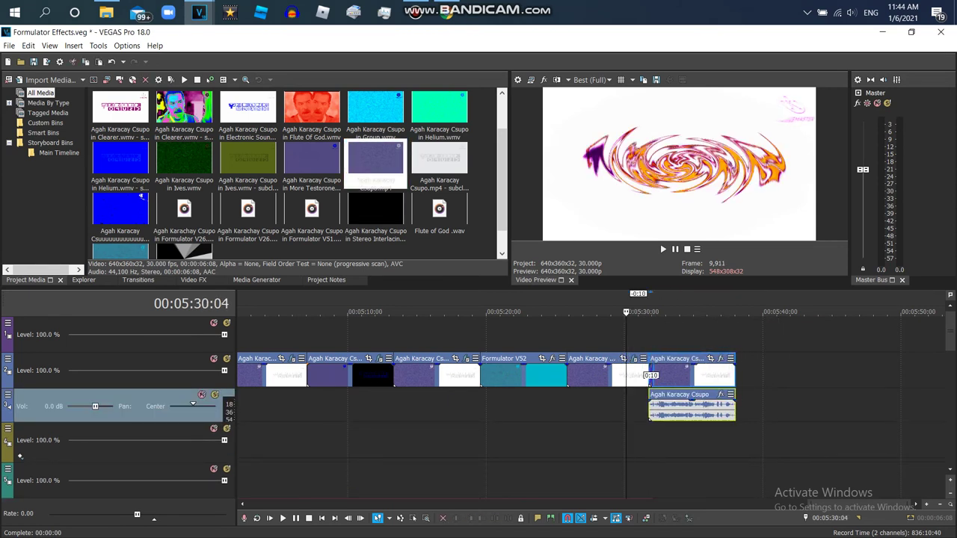
pyautogui.click(680, 408)
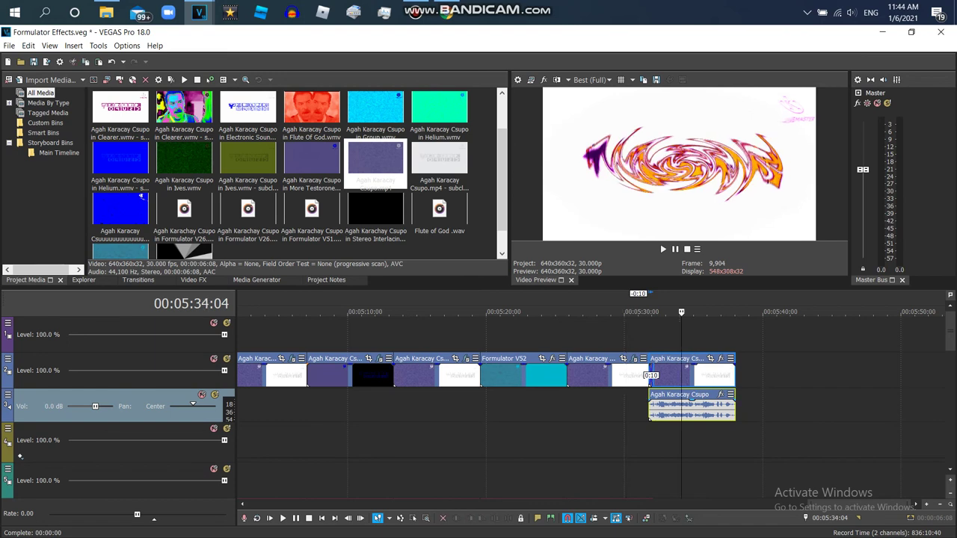
pyautogui.moveTo(680, 408); pyautogui.dragTo(686, 408)
pyautogui.click(950, 469)
pyautogui.click(830, 441)
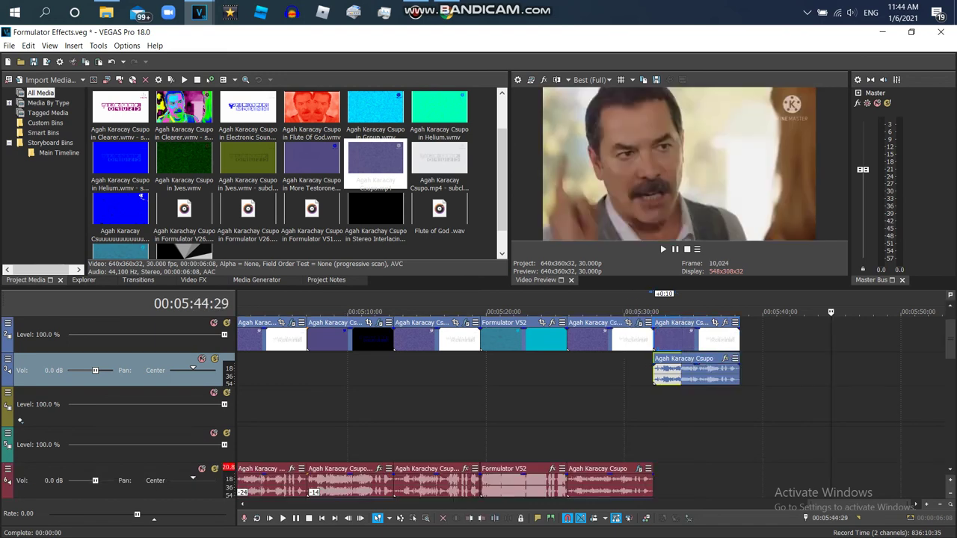
# Move the newly added clip's audio down to the existing audio track in line with its video and delete the emptied audio track.
pyautogui.moveTo(697, 372); pyautogui.dragTo(697, 482)
pyautogui.moveTo(697, 372); pyautogui.dragTo(697, 482)
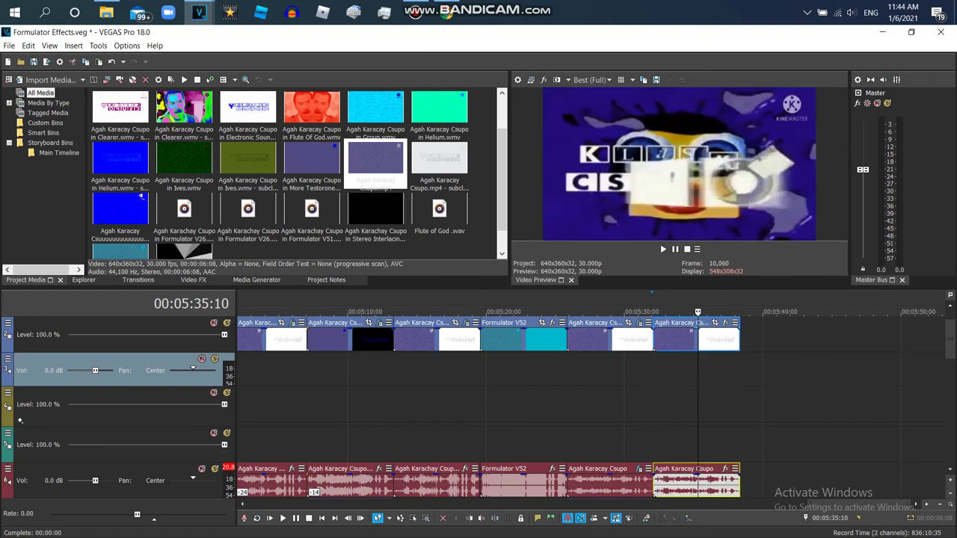
pyautogui.rightClick(646, 372)
pyautogui.click(682, 284)
pyautogui.click(725, 323)
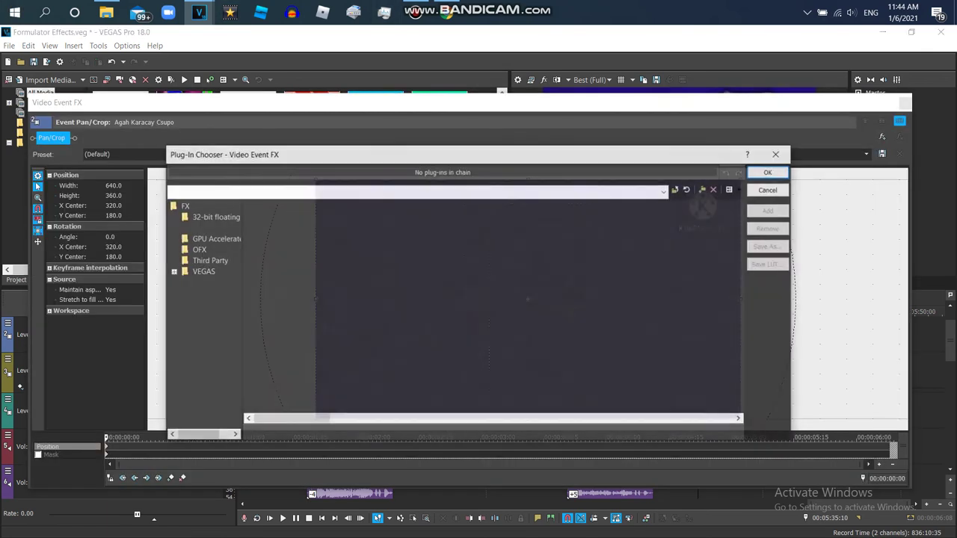
pyautogui.moveTo(291, 419); pyautogui.dragTo(337, 419)
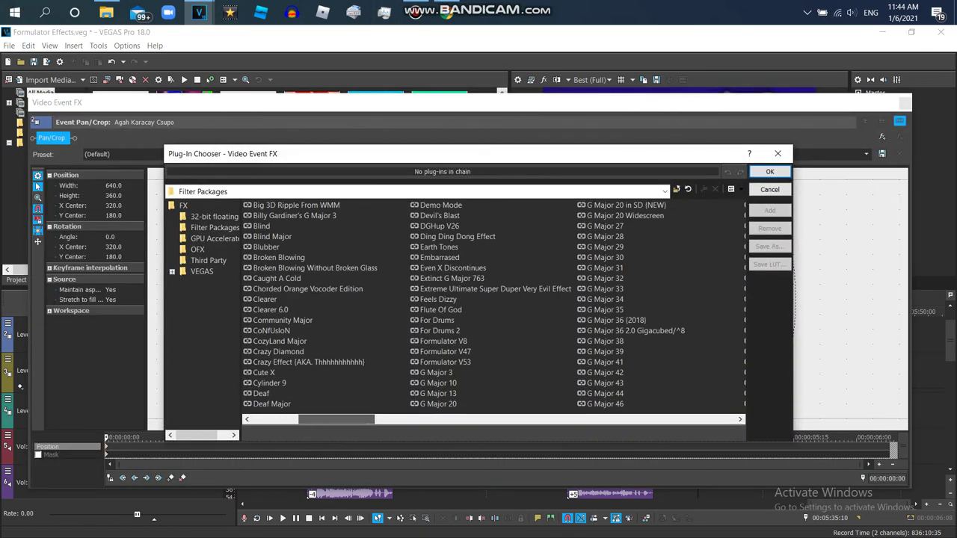
pyautogui.click(769, 172)
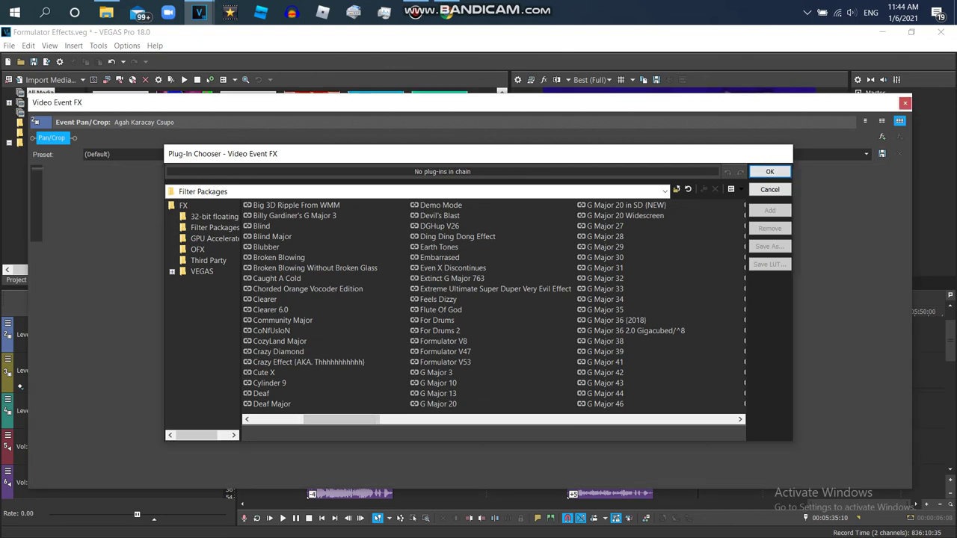
pyautogui.click(904, 103)
# Apply the Gradient Map effect with the Full Chord preset to the last video clip and move the effects window below the preview.
pyautogui.click(192, 280)
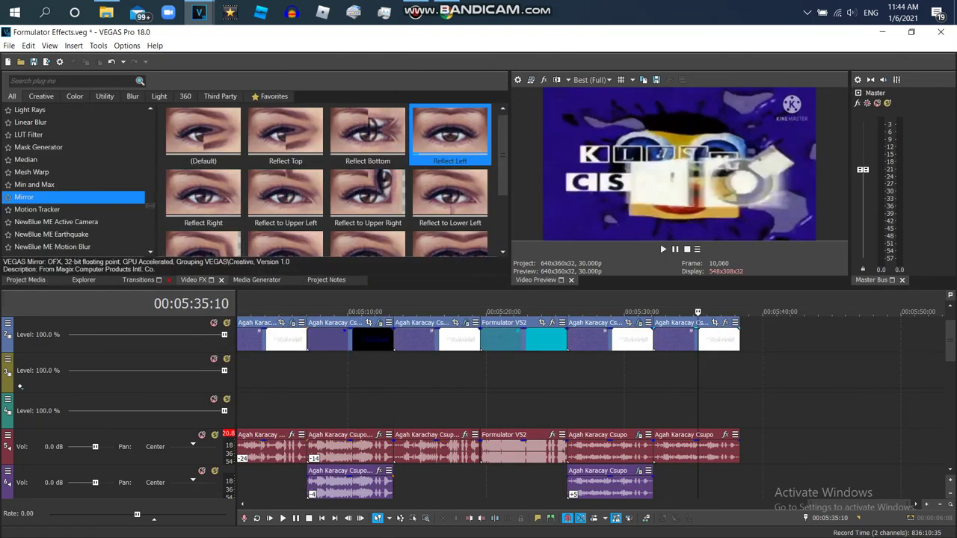
pyautogui.scroll(7, 75, 224)
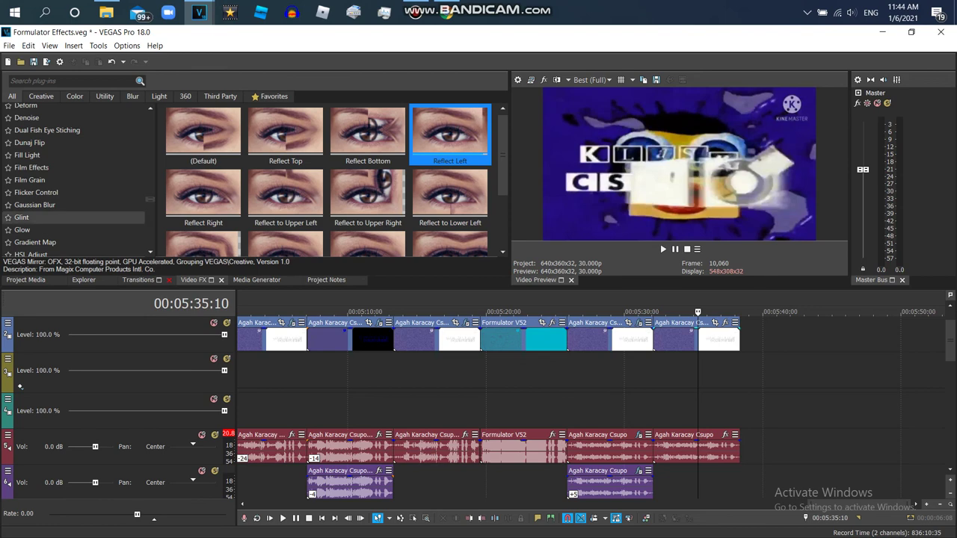
pyautogui.click(74, 242)
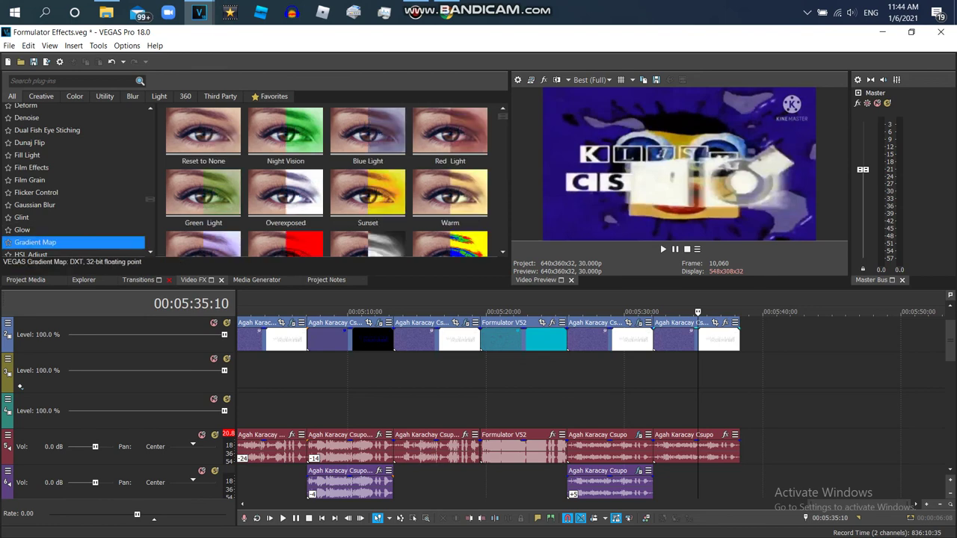
pyautogui.scroll(-5, 334, 179)
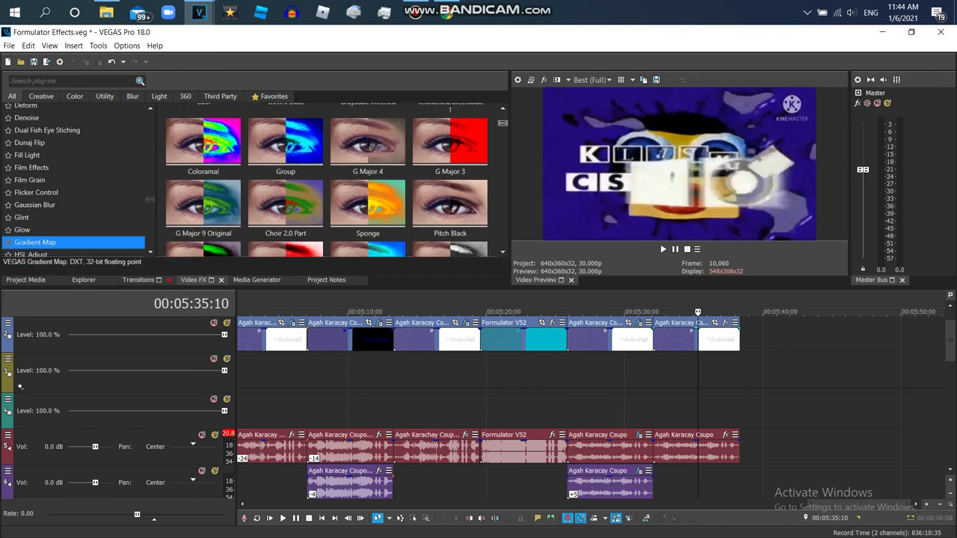
pyautogui.scroll(-5, 334, 179)
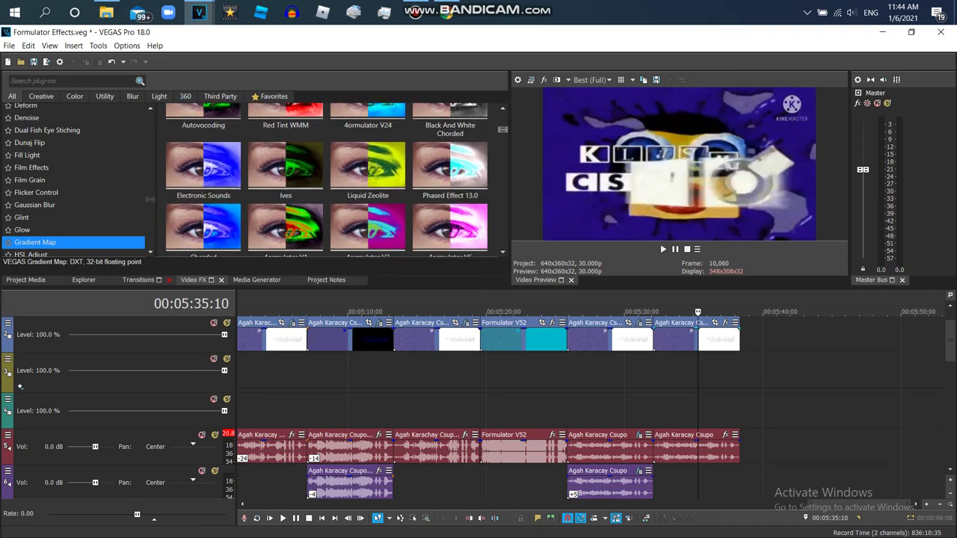
pyautogui.scroll(-5, 334, 179)
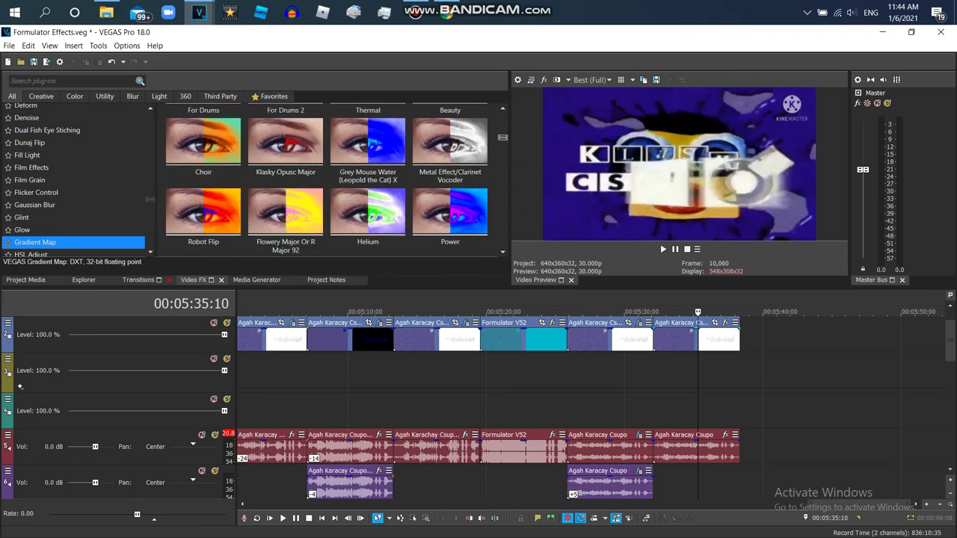
pyautogui.click(203, 168)
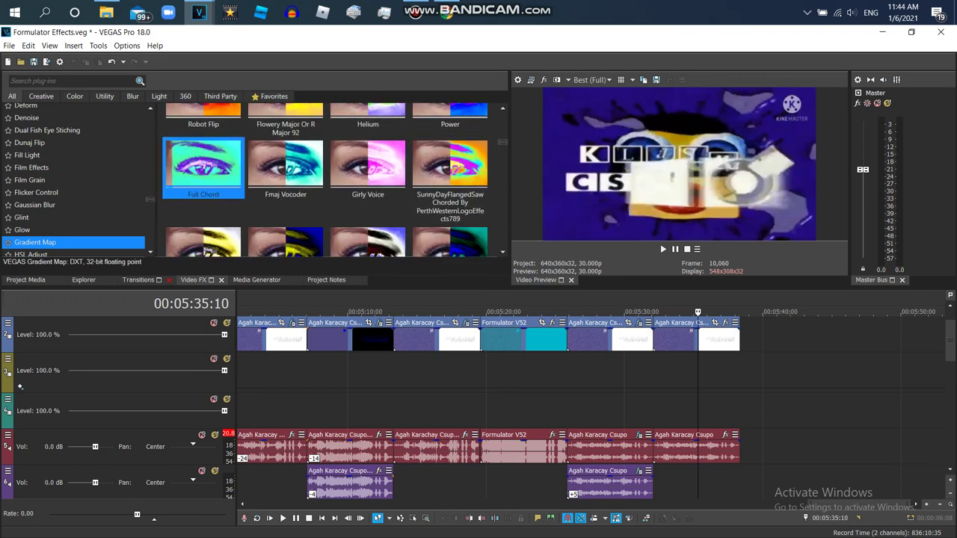
pyautogui.moveTo(203, 168); pyautogui.dragTo(696, 338)
pyautogui.moveTo(598, 103); pyautogui.dragTo(613, 275)
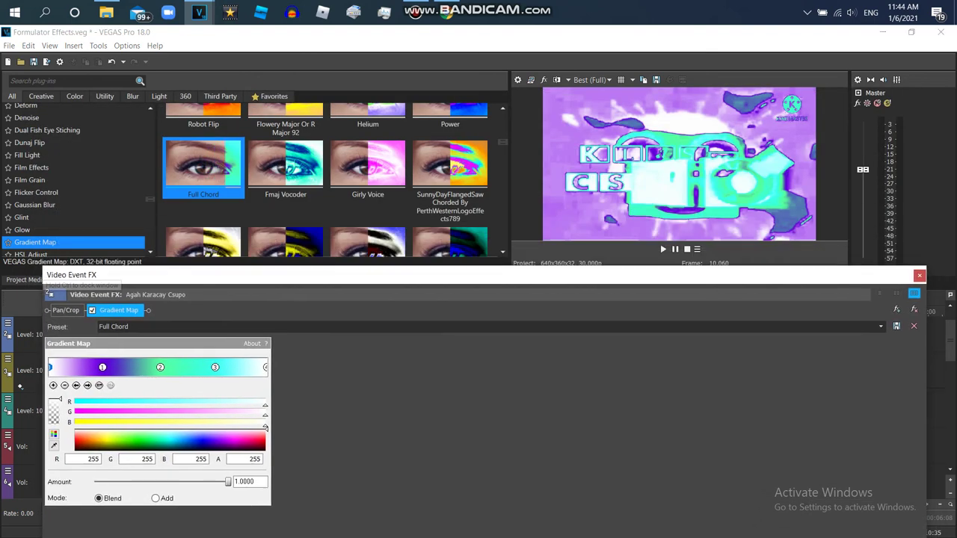
pyautogui.scroll(-8, 334, 180)
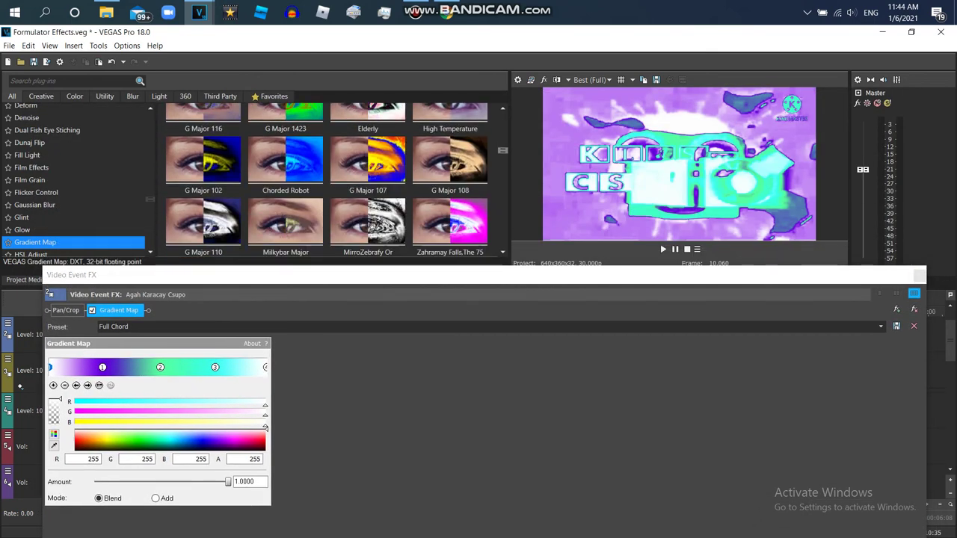